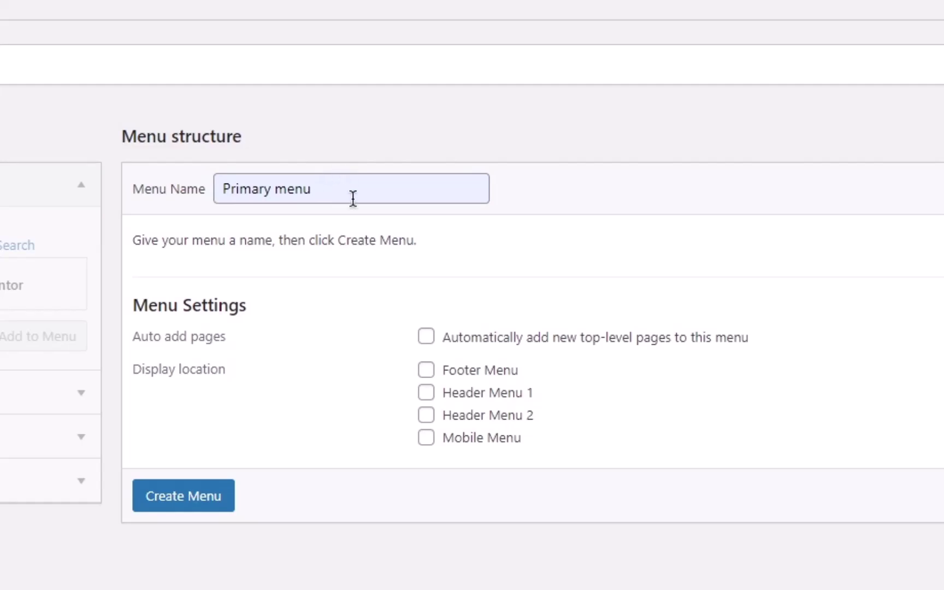
Create the new menu named Primary menu without assigning it a display location
{"action": "left_click", "coordinate": [186, 507]}
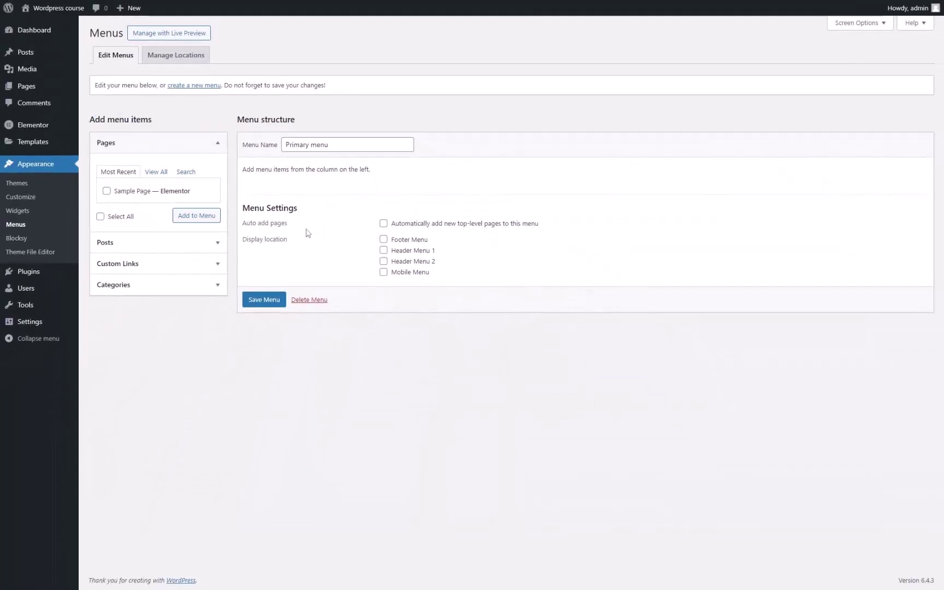
{"action": "left_click_drag", "start_coordinate": [259, 209], "coordinate": [285, 222]}
{"action": "left_click", "coordinate": [290, 288]}
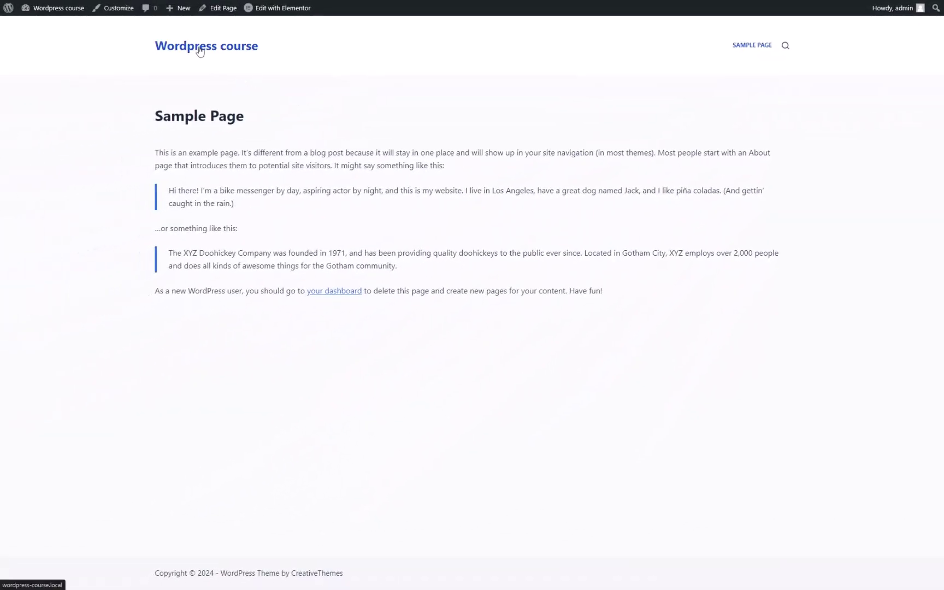
View the home page on the site's front end and return to the menu editor
{"action": "left_click", "coordinate": [200, 51]}
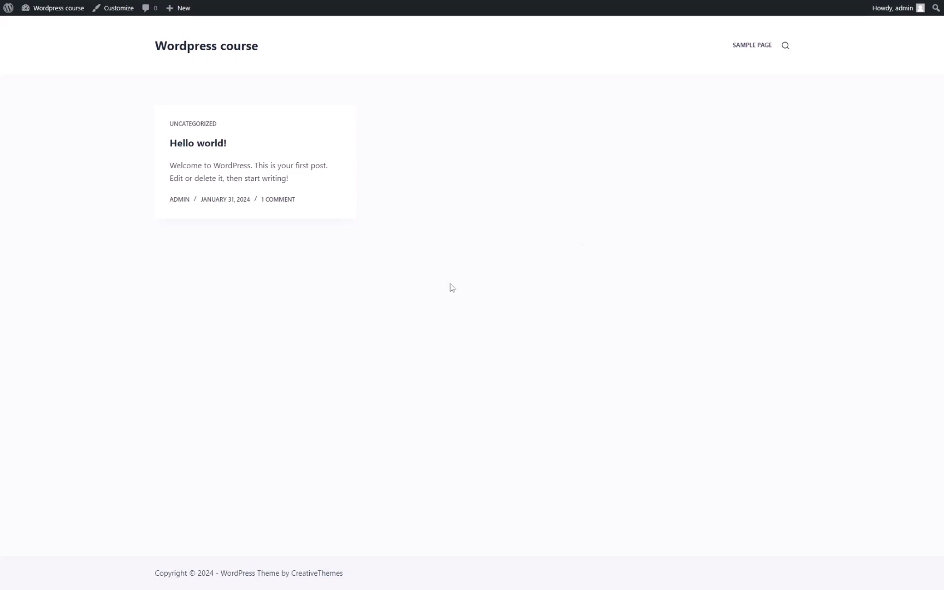
{"action": "key", "text": "ctrl+Tab"}
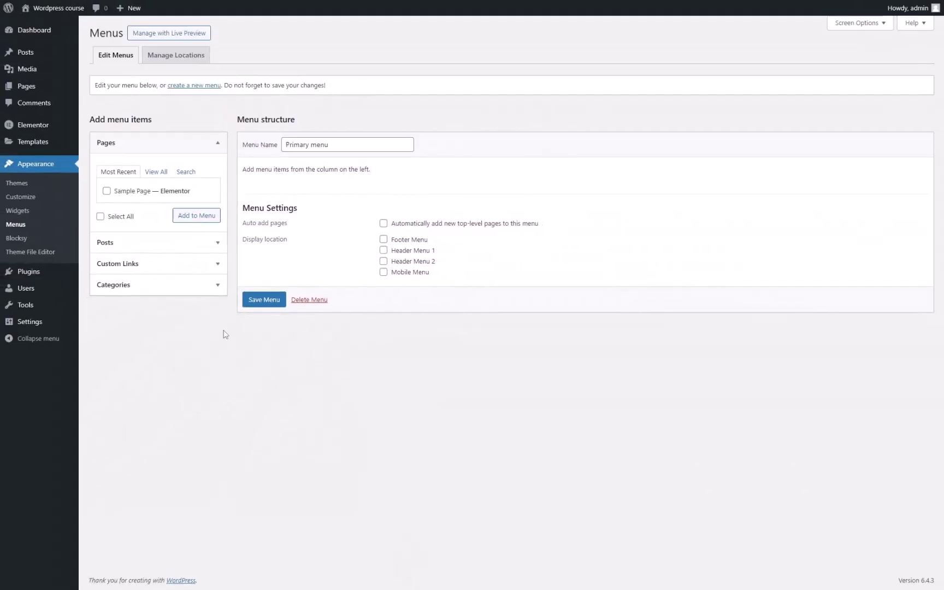
Activate the NewsAlt theme and open its menu settings to compare the available display locations
{"action": "right_click", "coordinate": [33, 186]}
{"action": "key", "text": "Escape"}
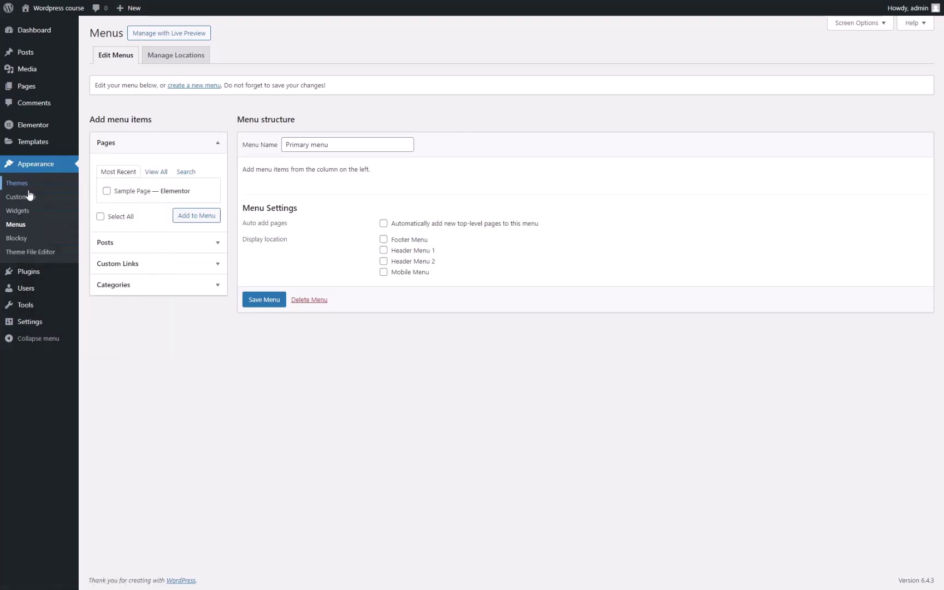
{"action": "left_click", "coordinate": [24, 184]}
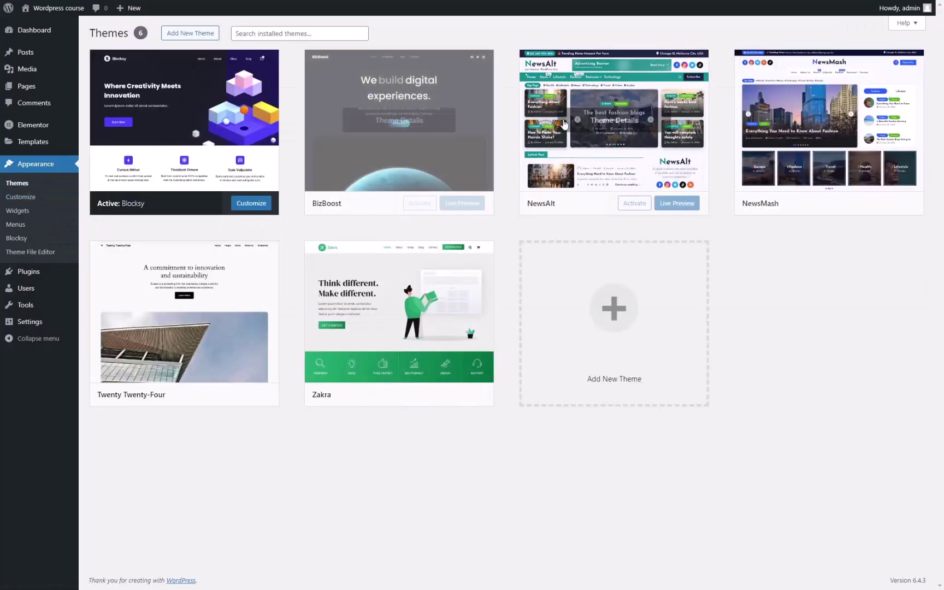
{"action": "left_click", "coordinate": [635, 203]}
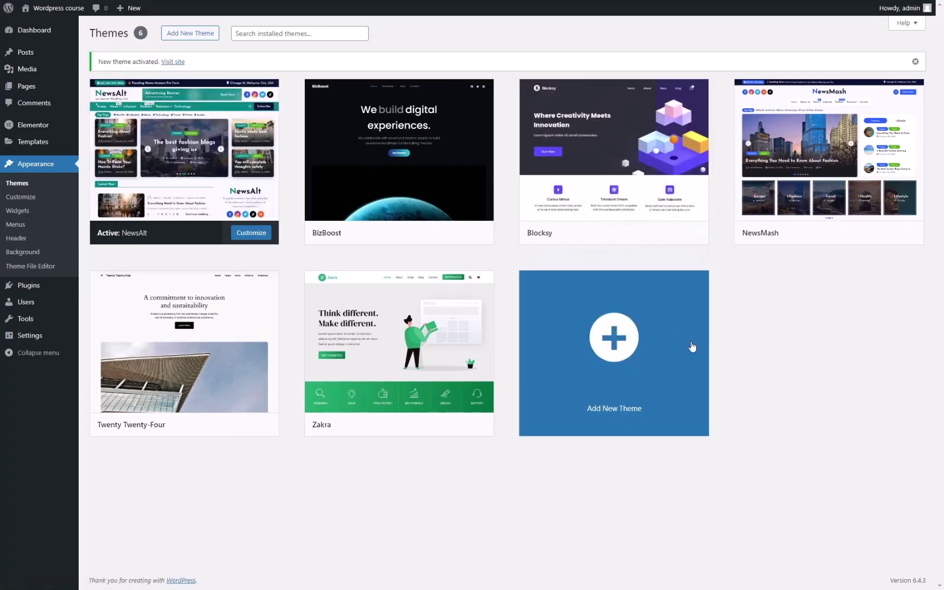
{"action": "left_click", "coordinate": [16, 224]}
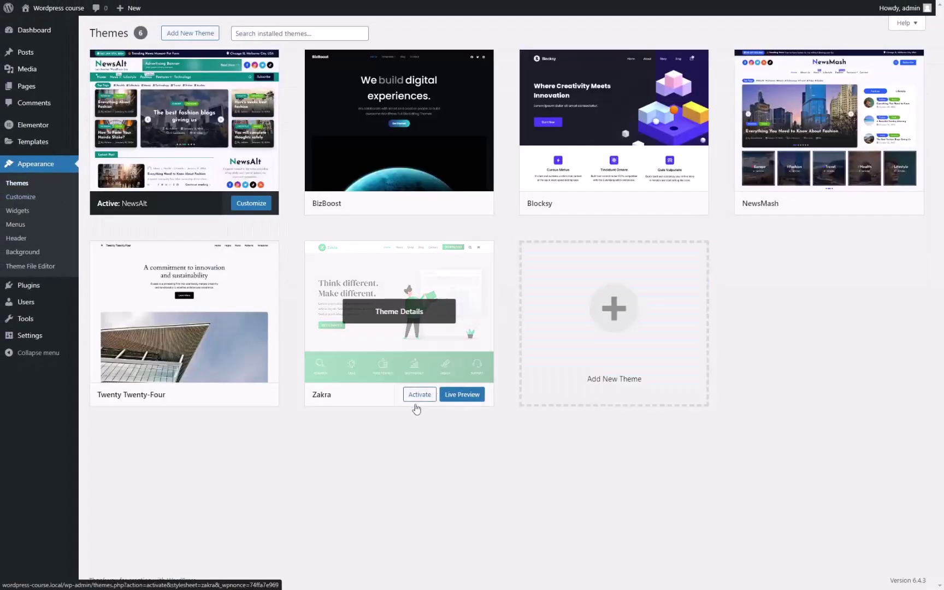
Activate the Zakra theme to compare its menu display locations, and switch back to the Blocksy theme's menu settings
{"action": "left_click", "coordinate": [417, 401]}
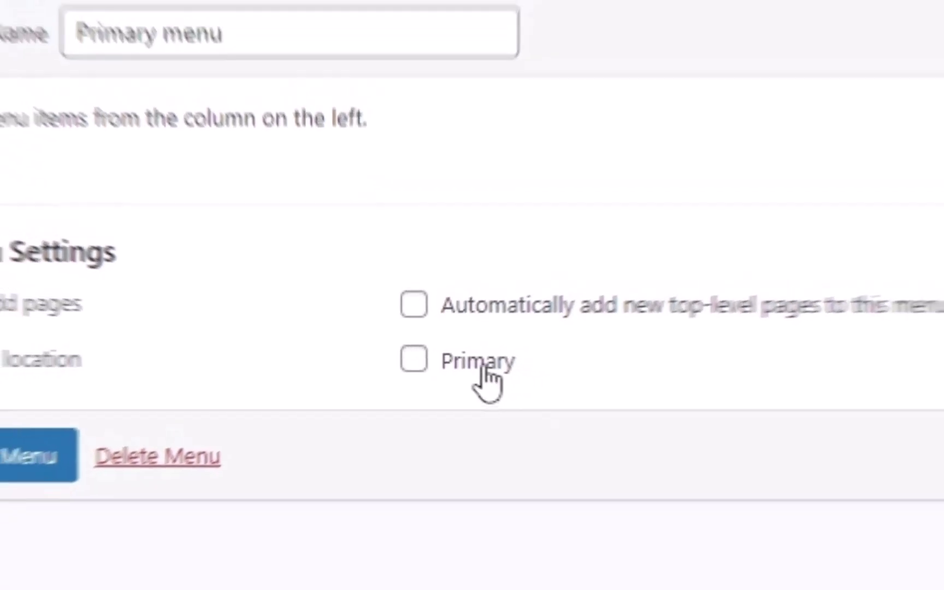
{"action": "left_click", "coordinate": [43, 184]}
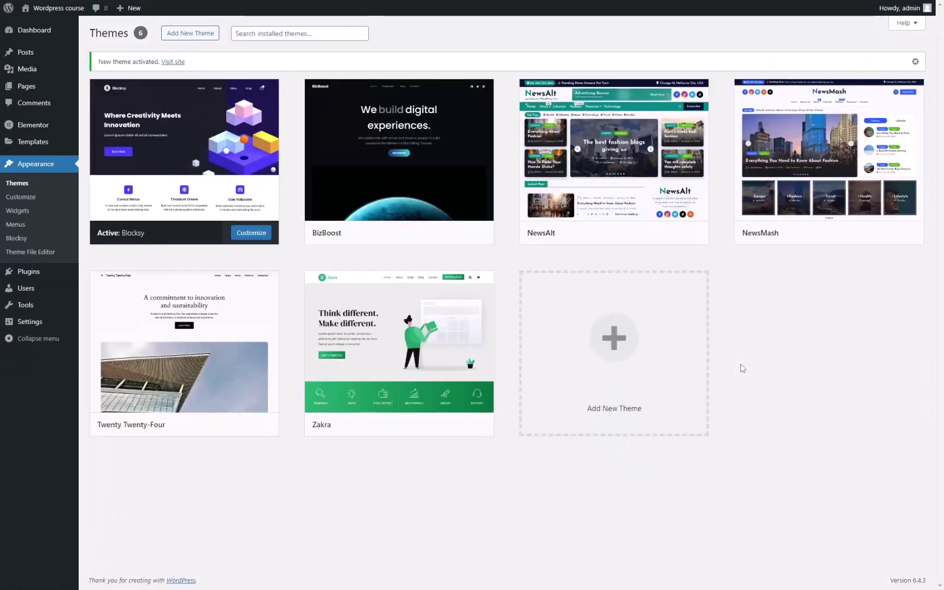
{"action": "left_click", "coordinate": [41, 226]}
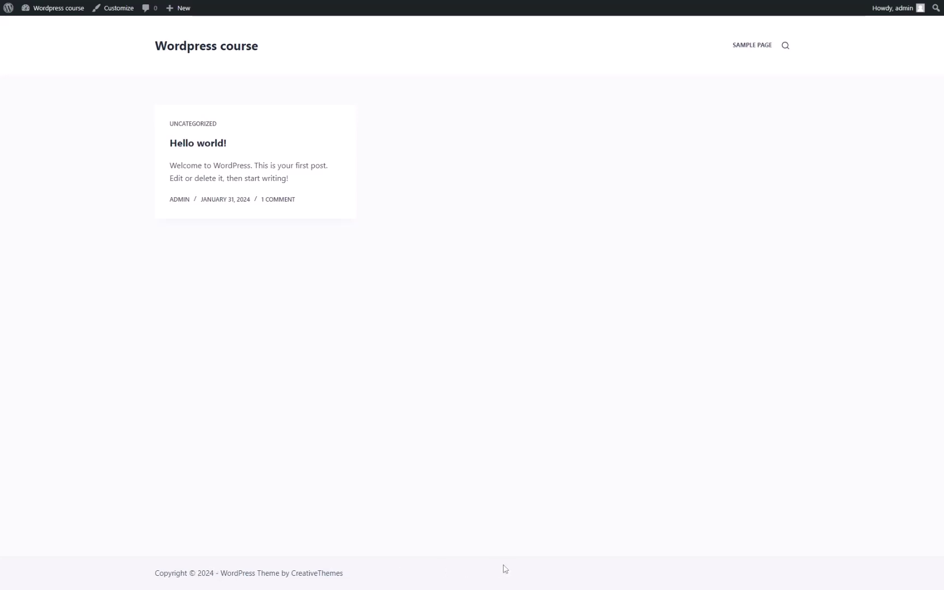
Return from the site's front end to the menu editor and save the Primary menu
{"action": "key", "text": "alt+Left"}
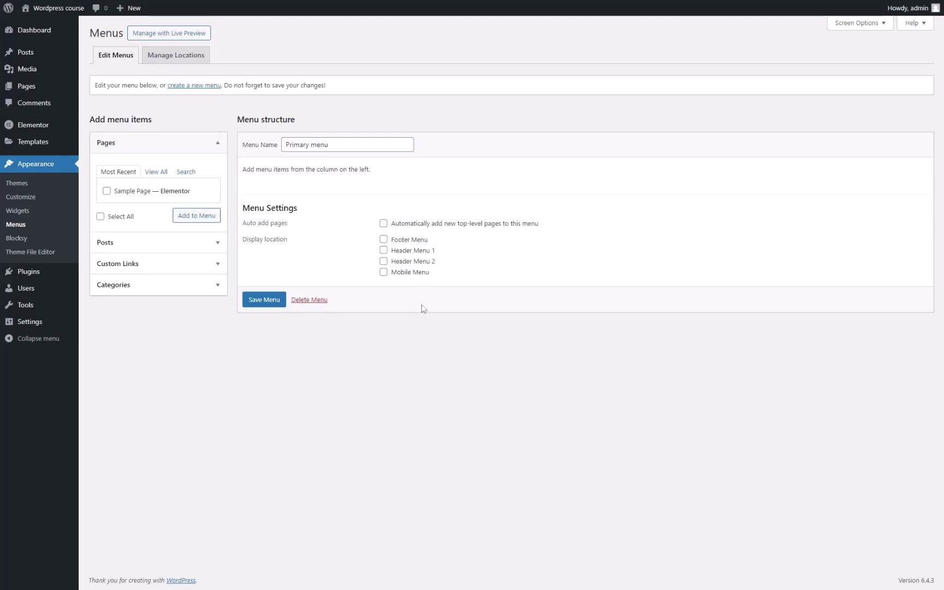
{"action": "key", "text": "alt+Right"}
{"action": "left_click_drag", "start_coordinate": [114, 118], "coordinate": [146, 119]}
{"action": "left_click", "coordinate": [171, 123]}
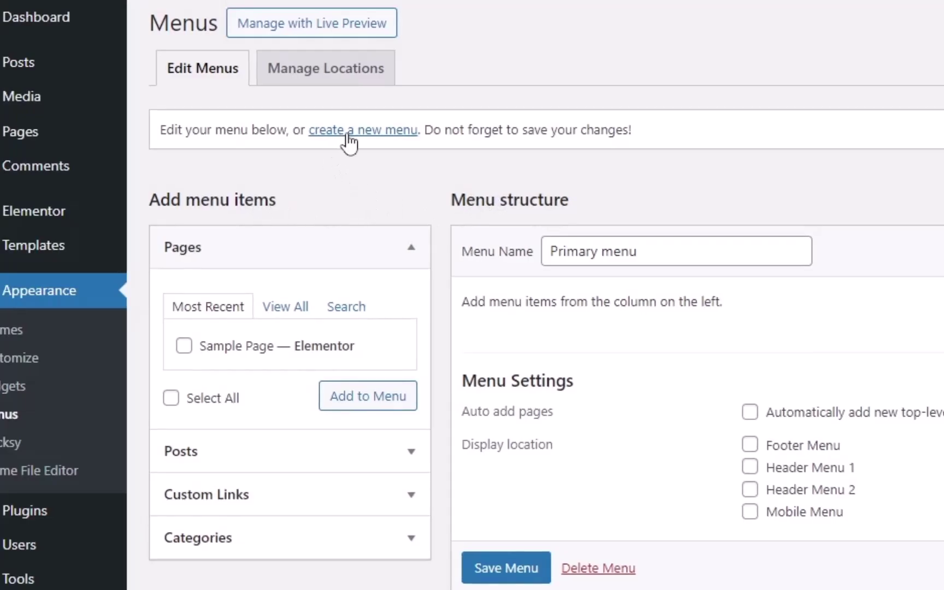
{"action": "left_click", "coordinate": [475, 566]}
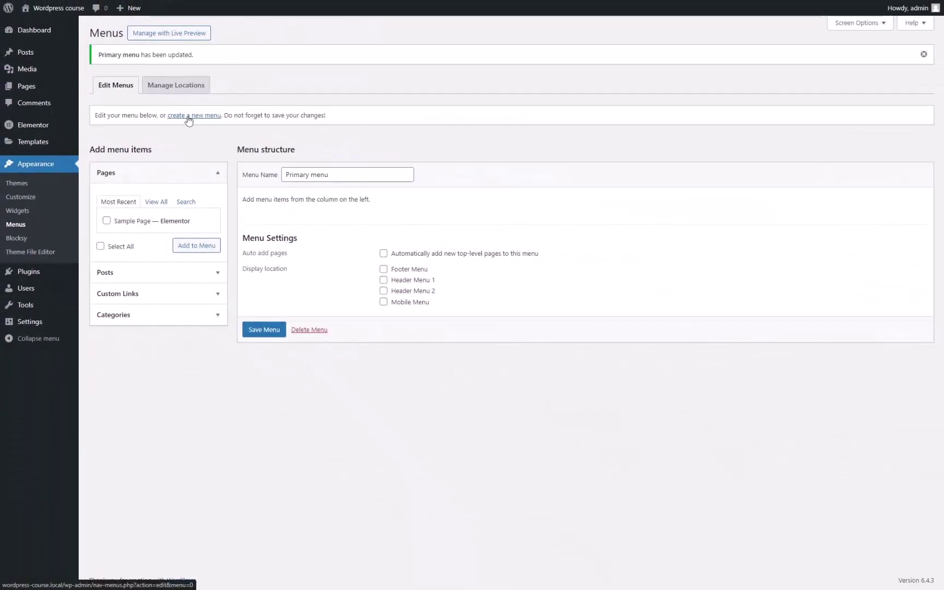
Create a new menu named Mobile menu and assign it to the Mobile Menu display location
{"action": "left_click", "coordinate": [189, 116]}
{"action": "left_click", "coordinate": [311, 143]}
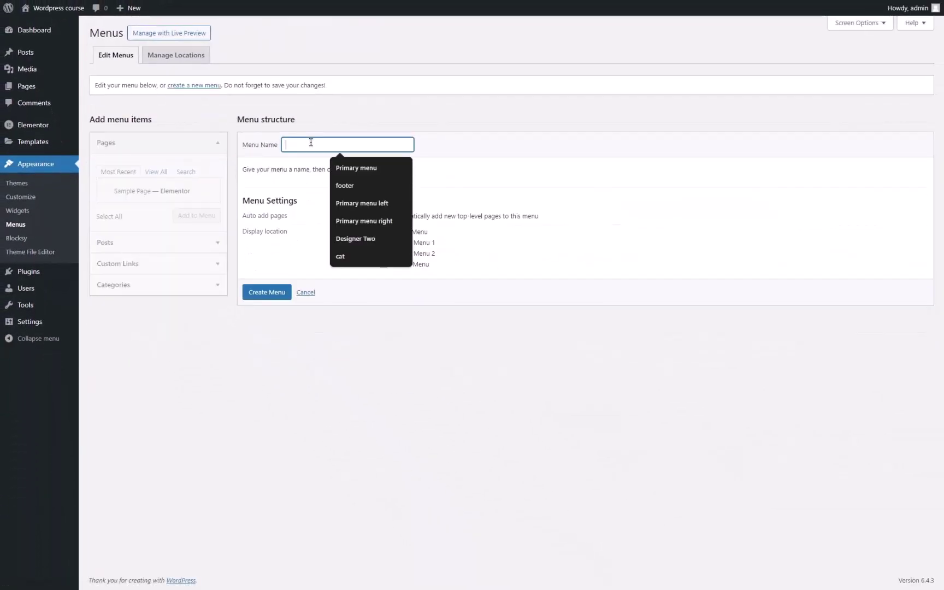
{"action": "type", "text": "Mobile menu"}
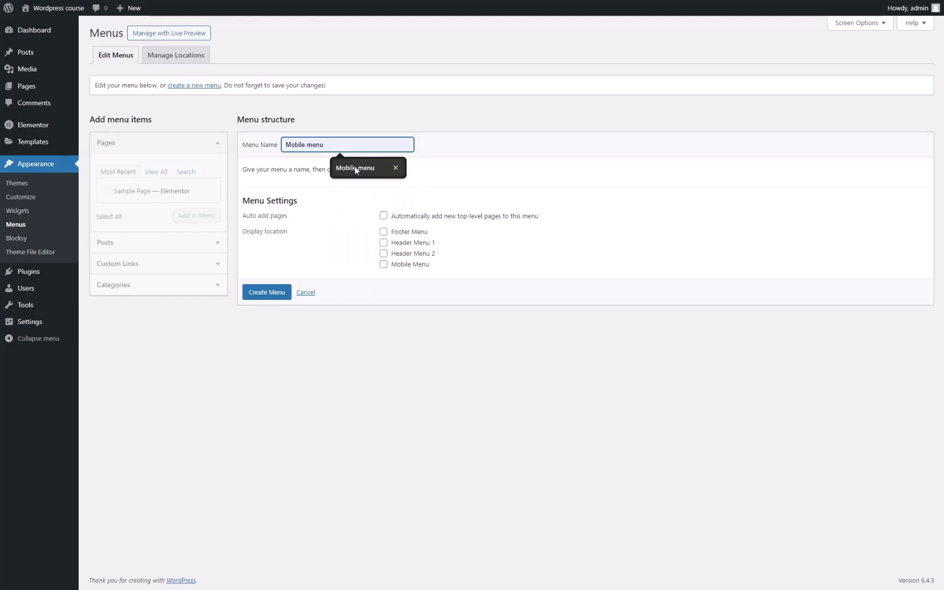
{"action": "left_click", "coordinate": [355, 168]}
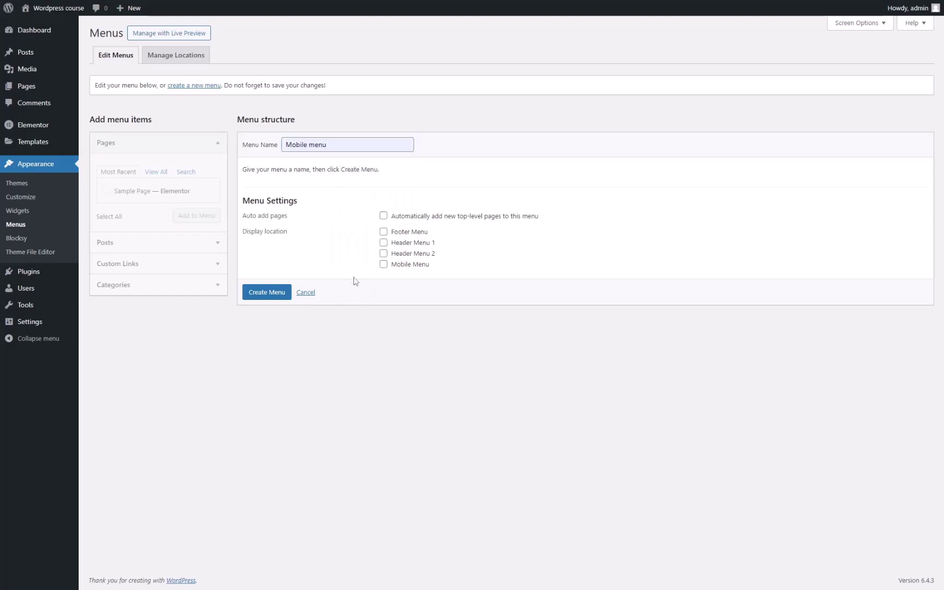
{"action": "left_click", "coordinate": [383, 264]}
{"action": "left_click", "coordinate": [268, 296]}
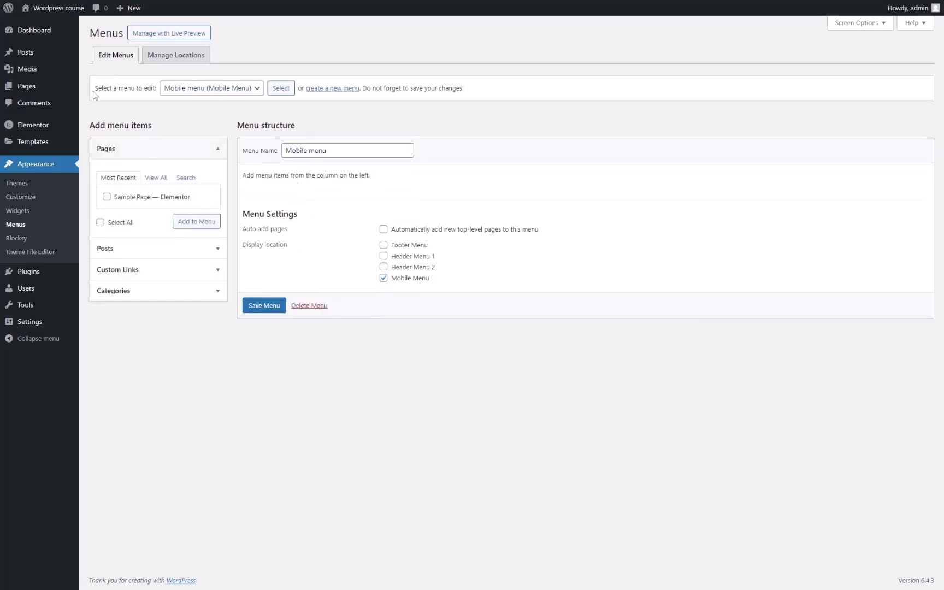
Select the Primary menu for editing, assign it to Header Menu 1 and Header Menu 2, and save it
{"action": "left_click", "coordinate": [210, 89]}
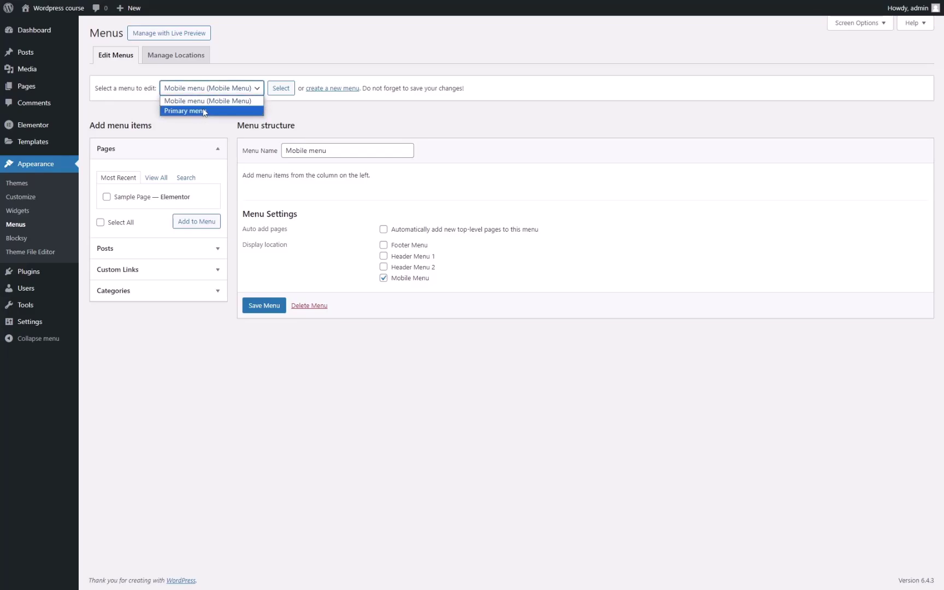
{"action": "left_click", "coordinate": [203, 111]}
{"action": "left_click", "coordinate": [275, 90]}
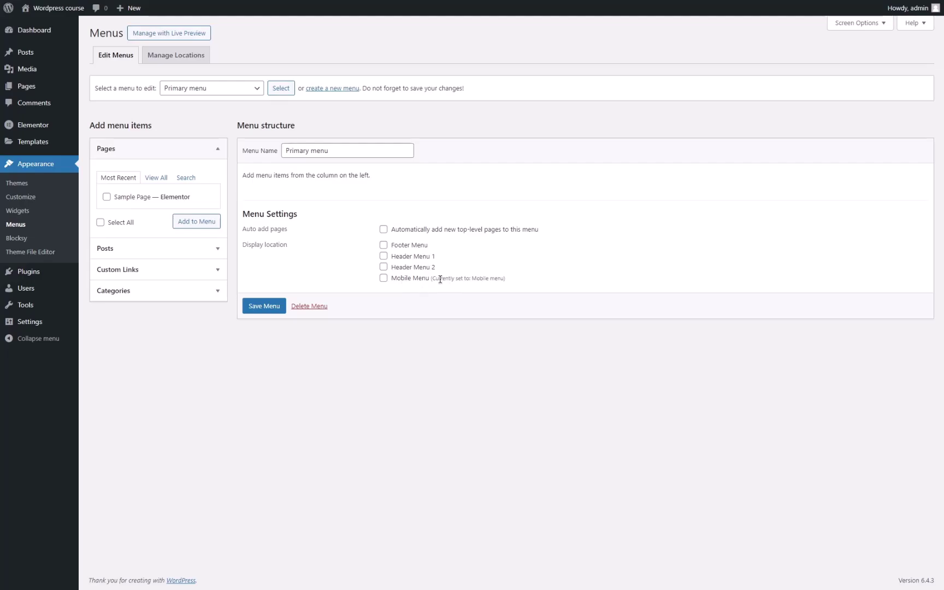
{"action": "left_click_drag", "start_coordinate": [435, 281], "coordinate": [470, 279]}
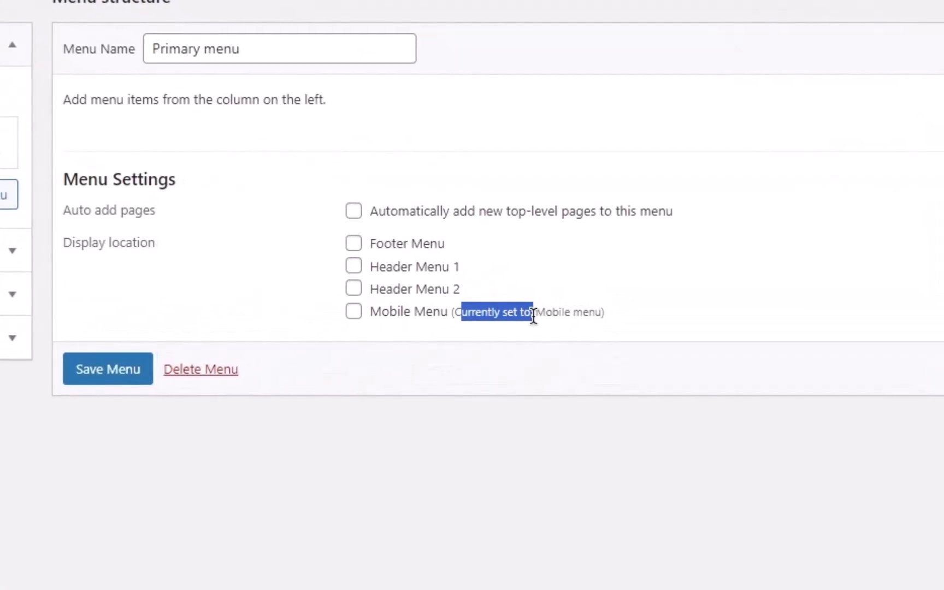
{"action": "left_click", "coordinate": [470, 279]}
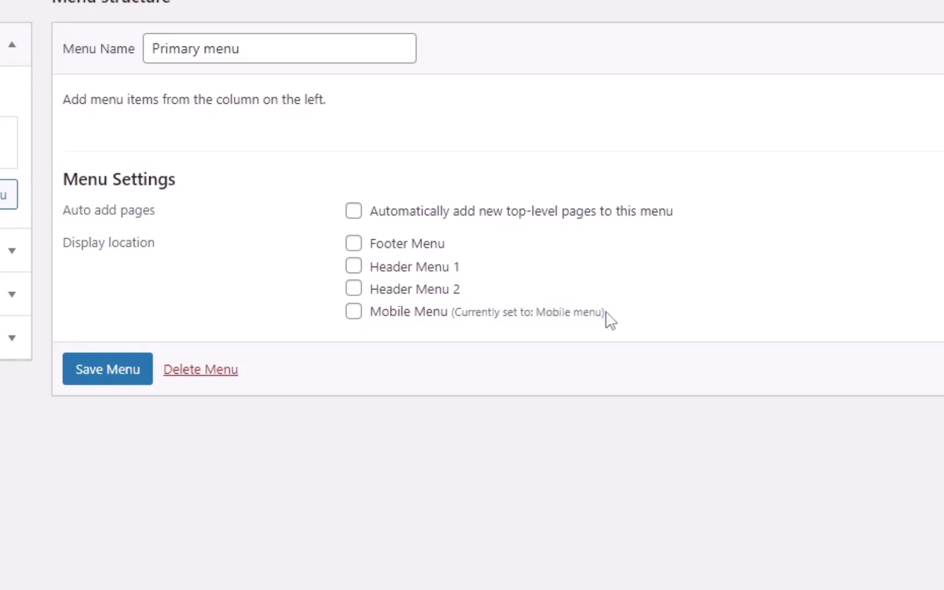
{"action": "left_click_drag", "start_coordinate": [158, 49], "coordinate": [248, 49]}
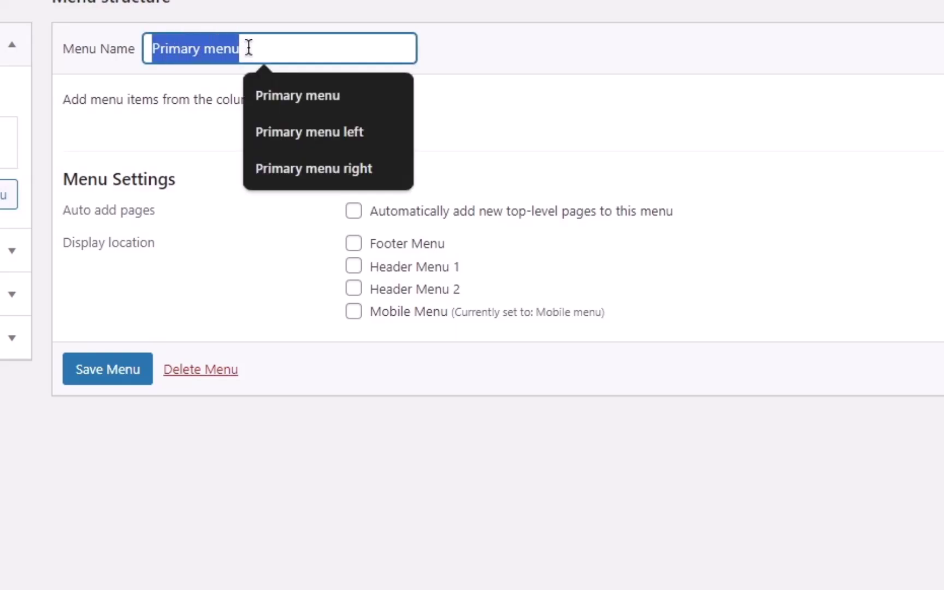
{"action": "left_click", "coordinate": [248, 48]}
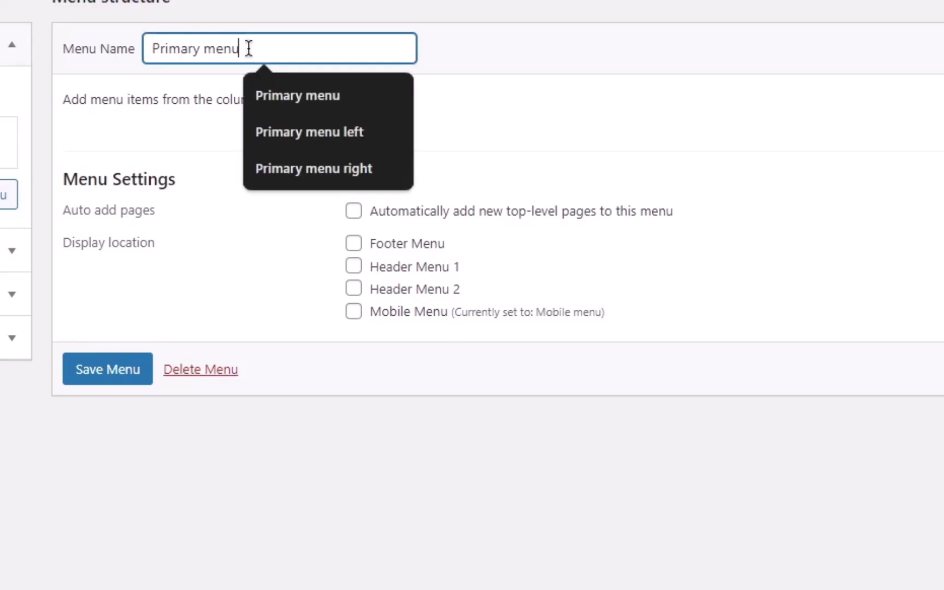
{"action": "left_click", "coordinate": [353, 266]}
{"action": "left_click", "coordinate": [353, 288]}
{"action": "left_click", "coordinate": [112, 374]}
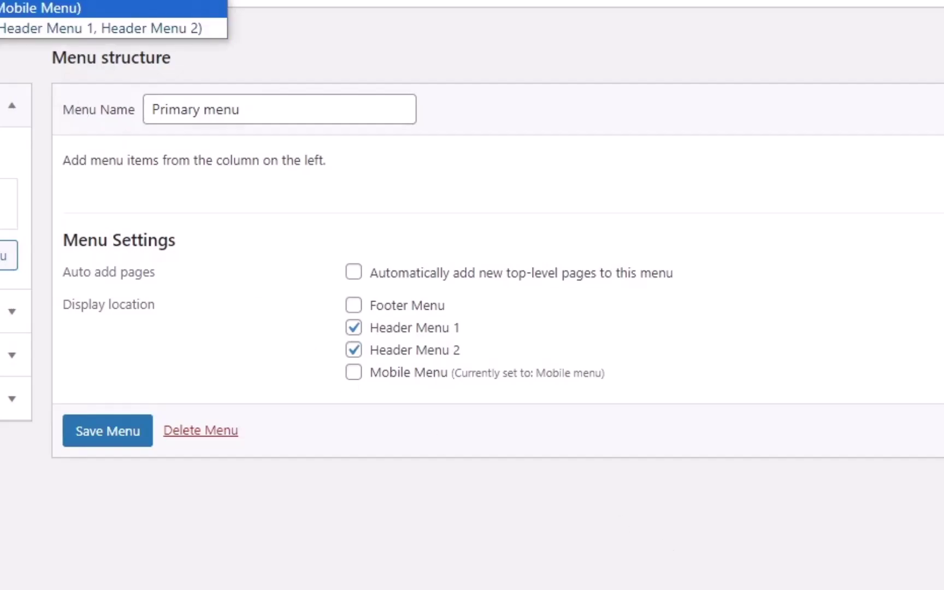
Load the Mobile menu to check its display locations, and return to editing the Primary menu
{"action": "left_click", "coordinate": [184, 7]}
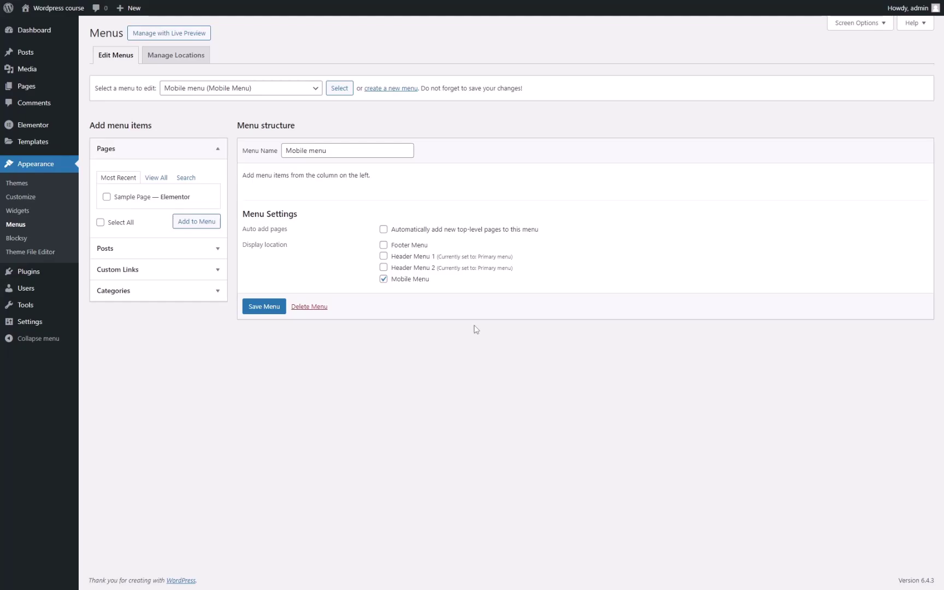
{"action": "left_click", "coordinate": [257, 95]}
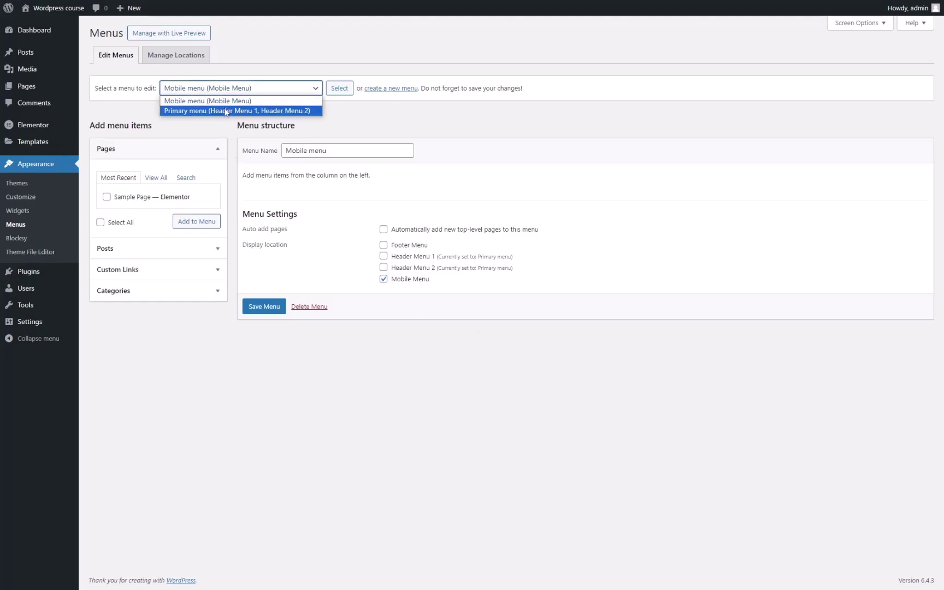
{"action": "left_click", "coordinate": [256, 109]}
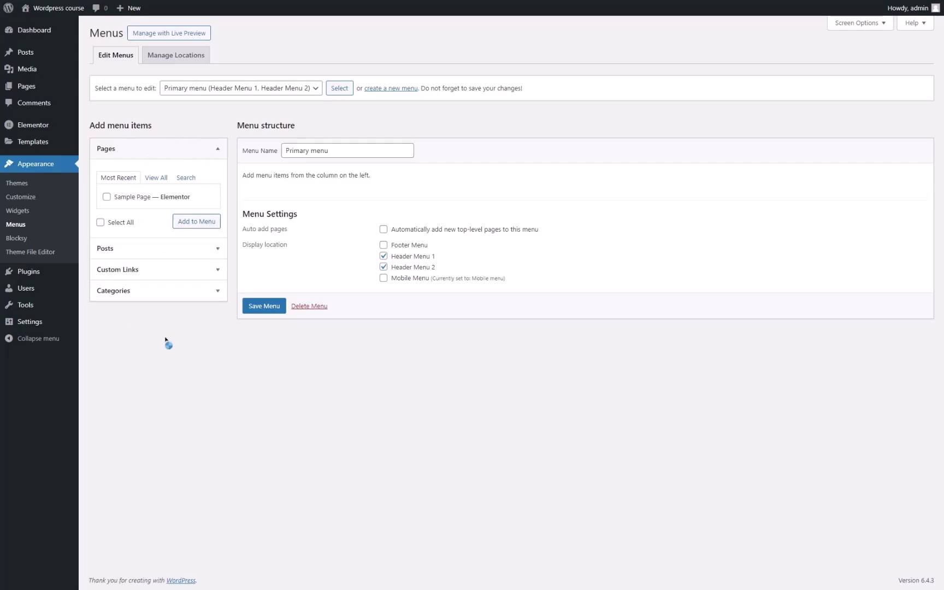
Expand and collapse the Pages and Posts sections among the items that can be added to the menu
{"action": "left_click", "coordinate": [151, 149]}
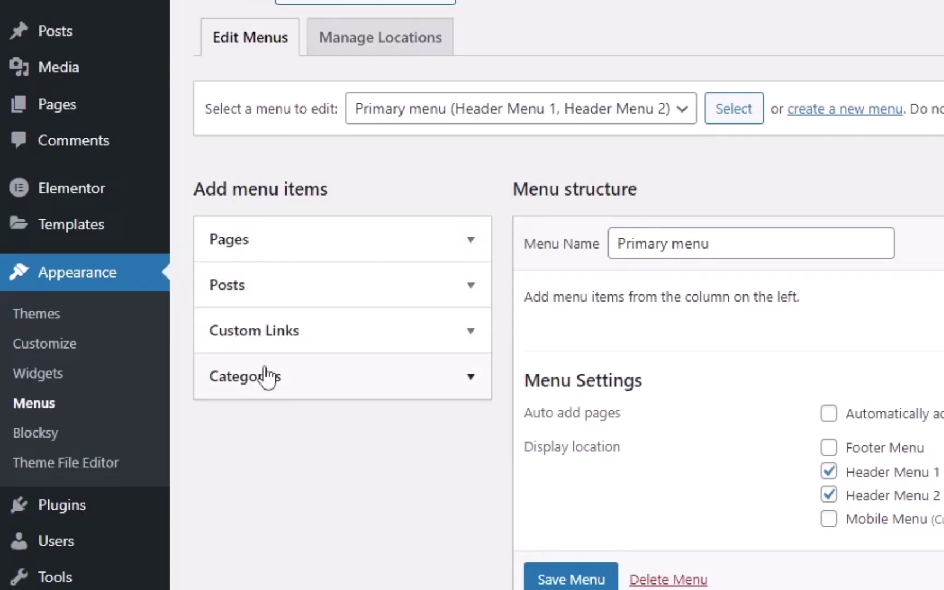
{"action": "left_click", "coordinate": [471, 241]}
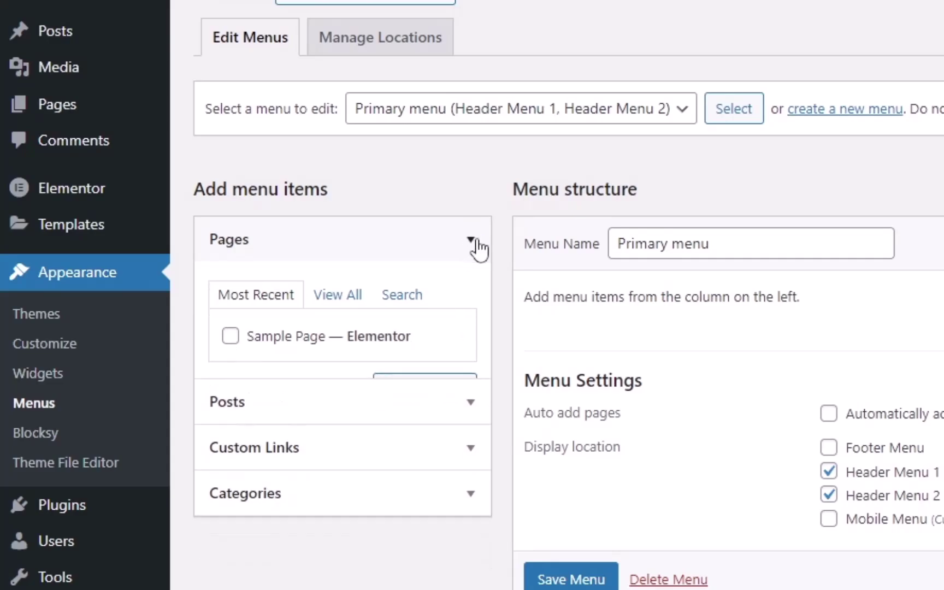
{"action": "left_click", "coordinate": [470, 402]}
{"action": "left_click", "coordinate": [471, 287]}
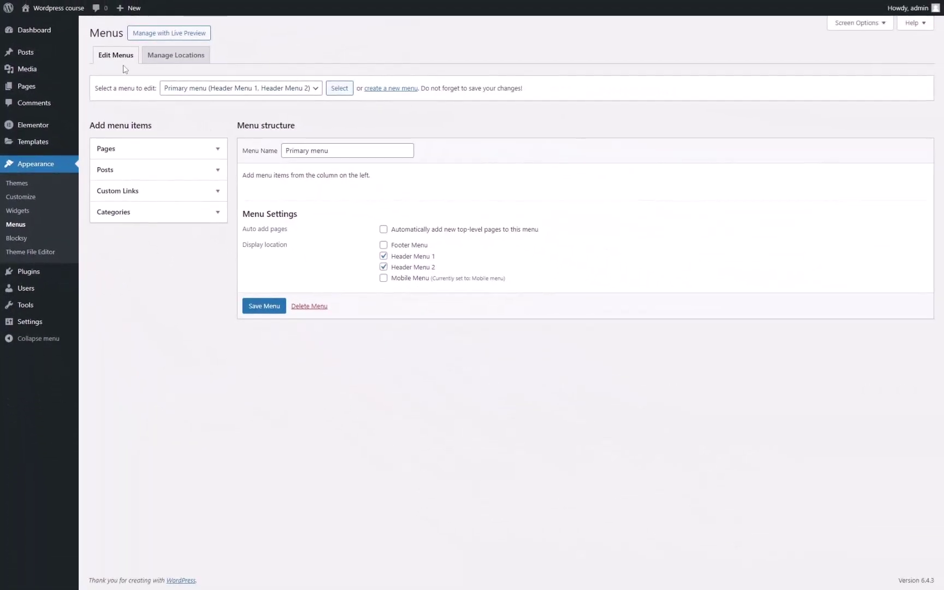
View all pages available as menu items, and open the site's list of pages
{"action": "mouse_move", "coordinate": [46, 57]}
{"action": "left_click", "coordinate": [216, 149]}
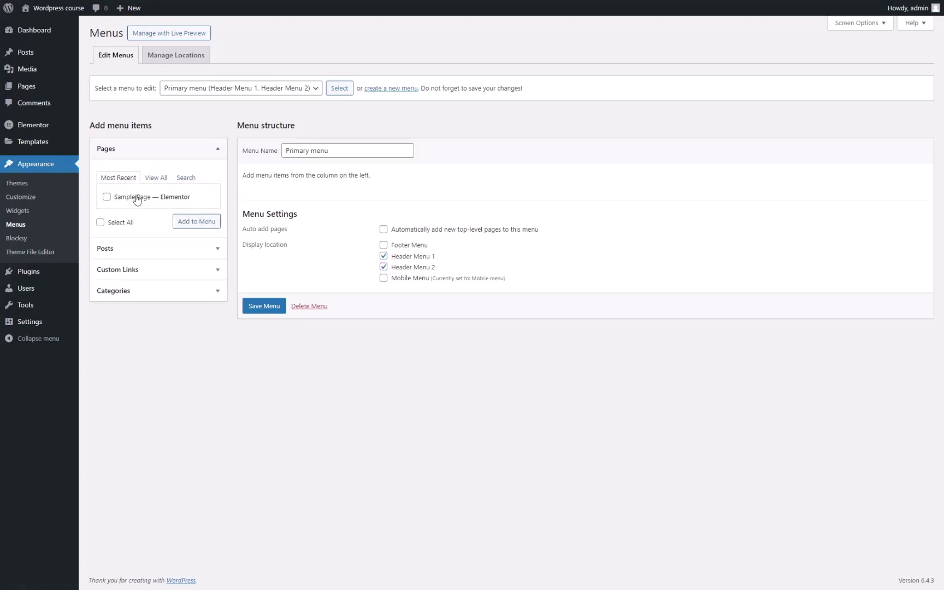
{"action": "left_click", "coordinate": [156, 178]}
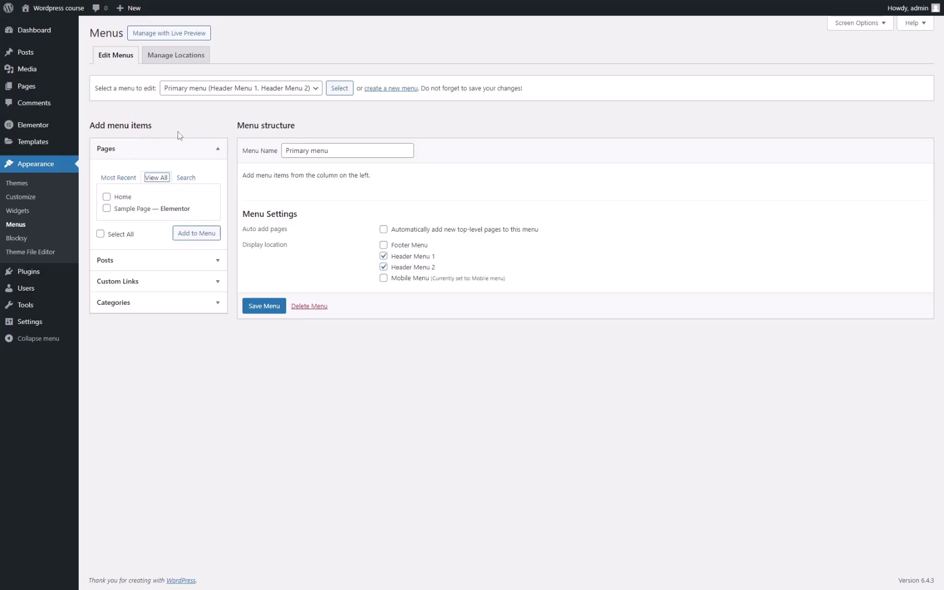
{"action": "left_click", "coordinate": [197, 148]}
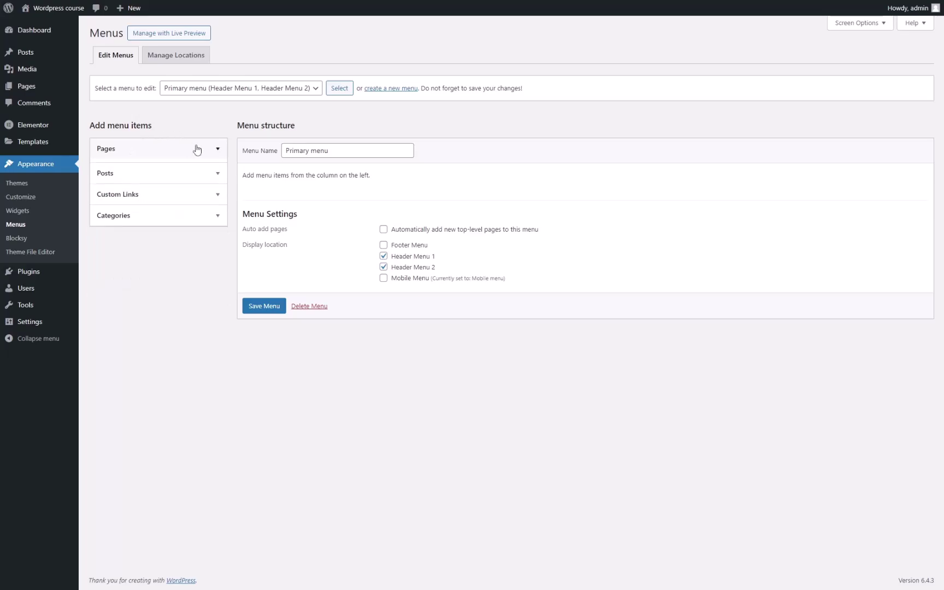
{"action": "left_click", "coordinate": [31, 88]}
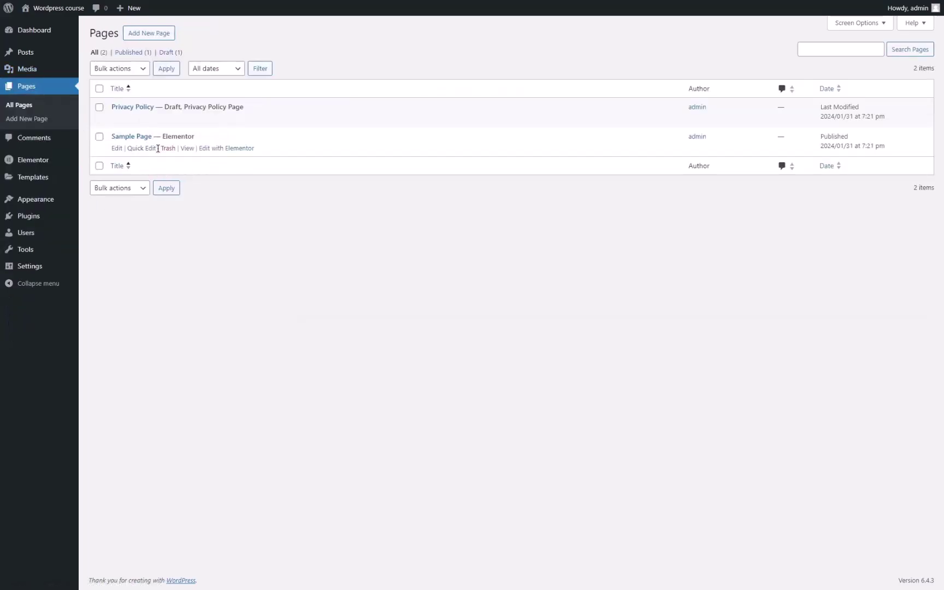
Filter the site's pages to show only the published ones, and return to the menu editor
{"action": "mouse_move", "coordinate": [120, 145]}
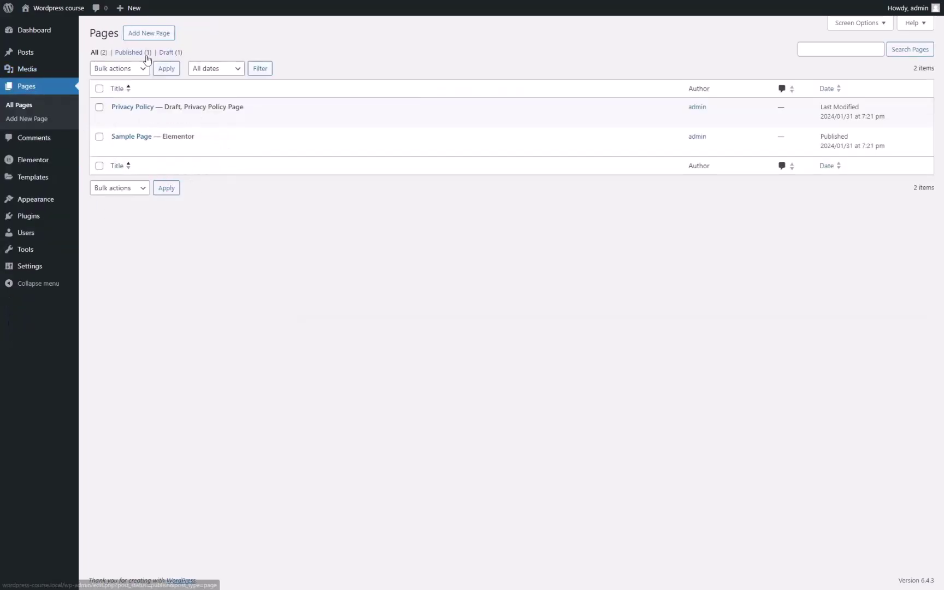
{"action": "mouse_move", "coordinate": [120, 116]}
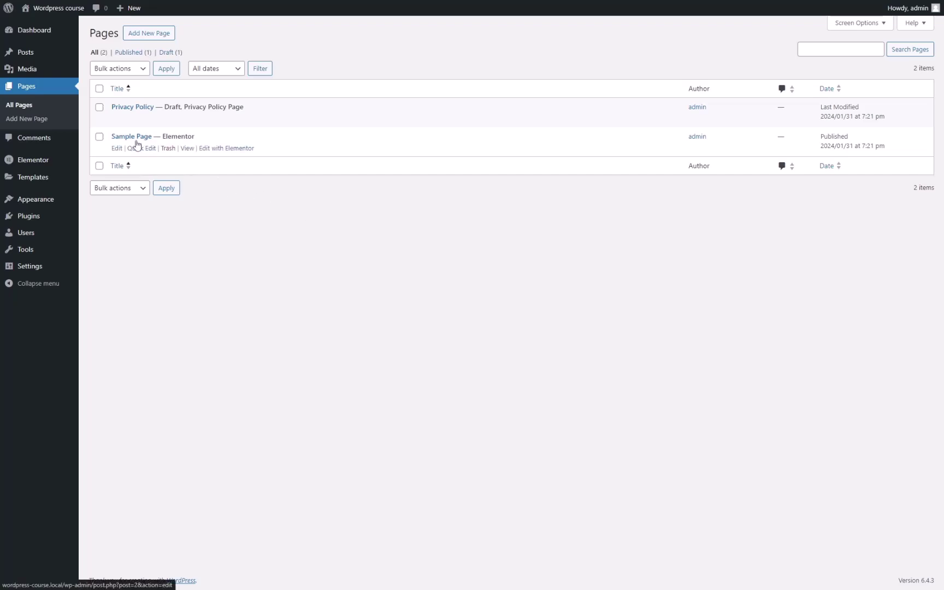
{"action": "left_click", "coordinate": [132, 52]}
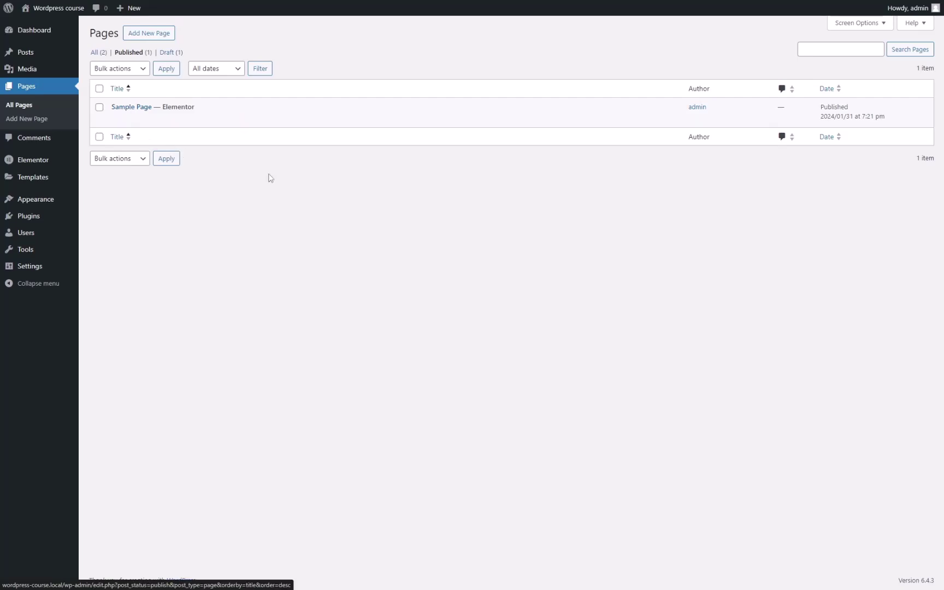
{"action": "mouse_move", "coordinate": [35, 199]}
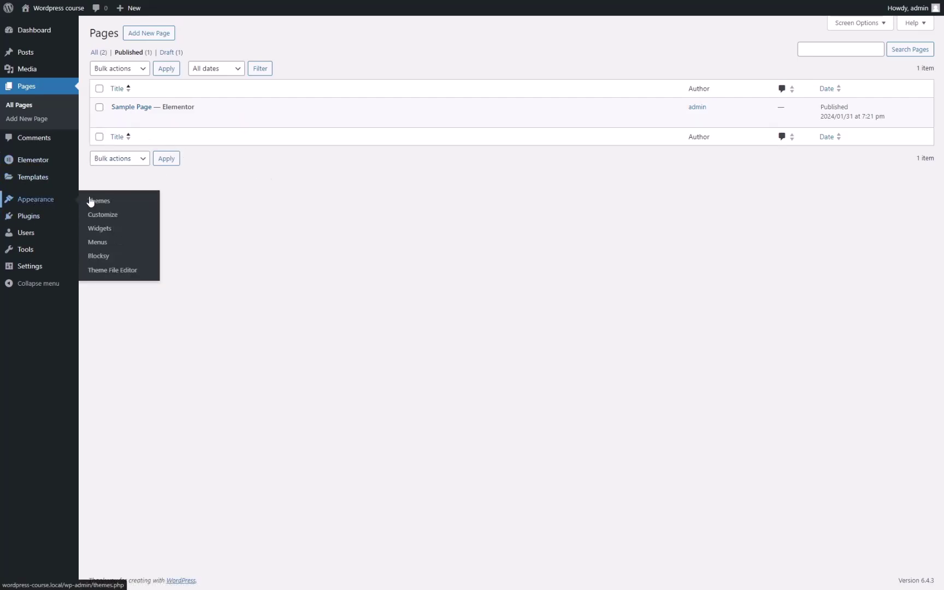
{"action": "left_click", "coordinate": [94, 242]}
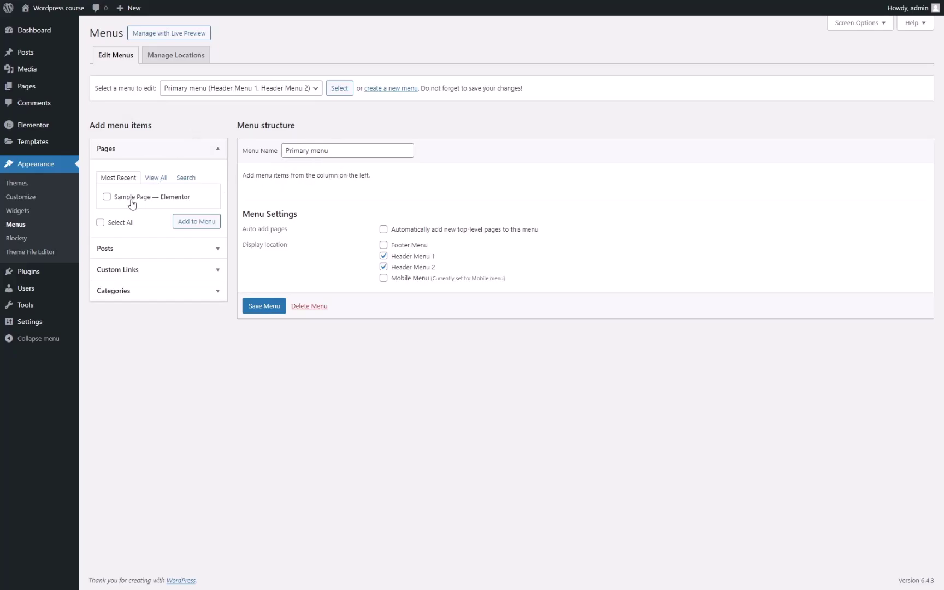
Select Sample Page among the most recent pages, and list all pages available as menu items
{"action": "left_click_drag", "start_coordinate": [121, 198], "coordinate": [127, 199]}
{"action": "left_click", "coordinate": [113, 201]}
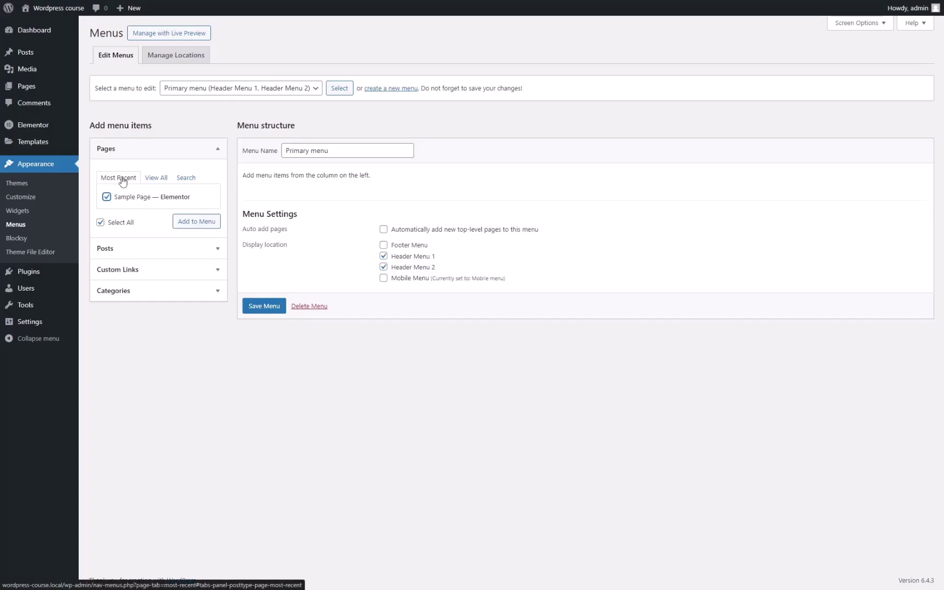
{"action": "left_click", "coordinate": [156, 178]}
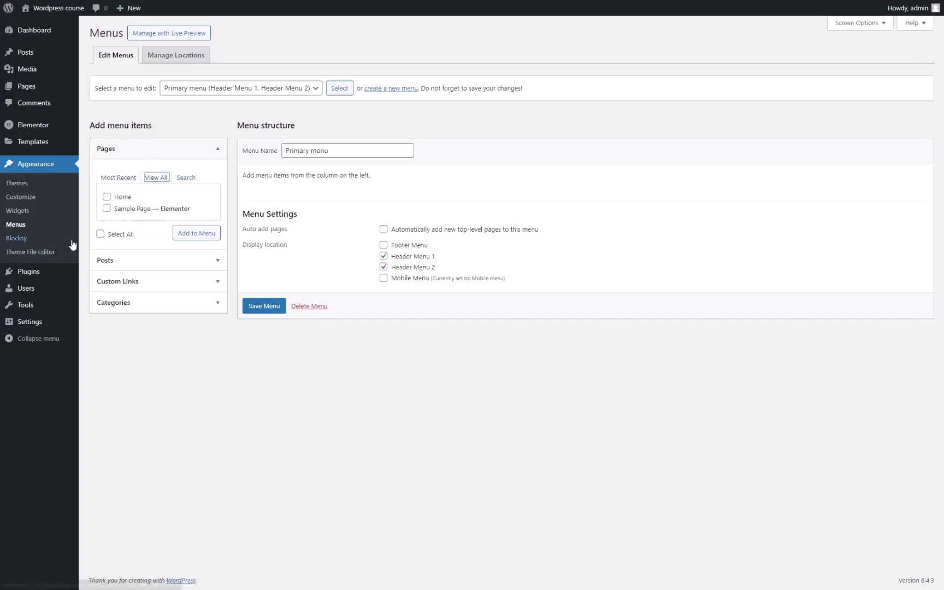
Search the available pages for "Sample" and add Sample Page to the Primary menu
{"action": "left_click", "coordinate": [186, 178]}
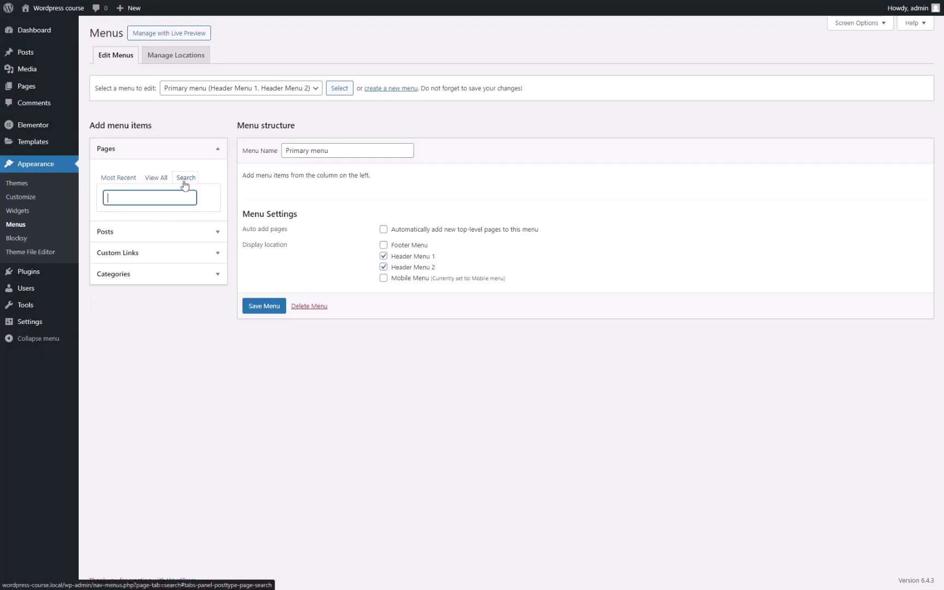
{"action": "left_click", "coordinate": [148, 192]}
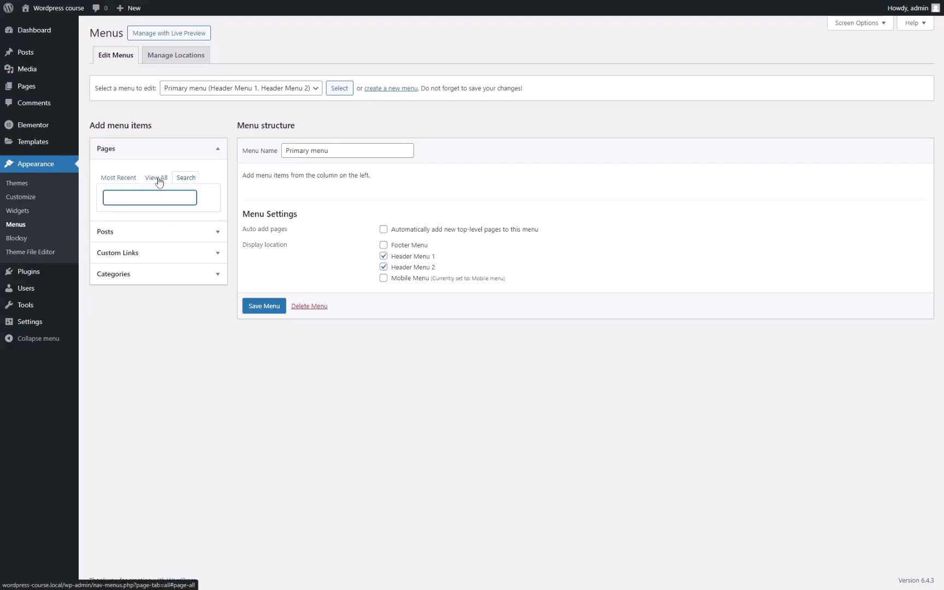
{"action": "type", "text": "Sample"}
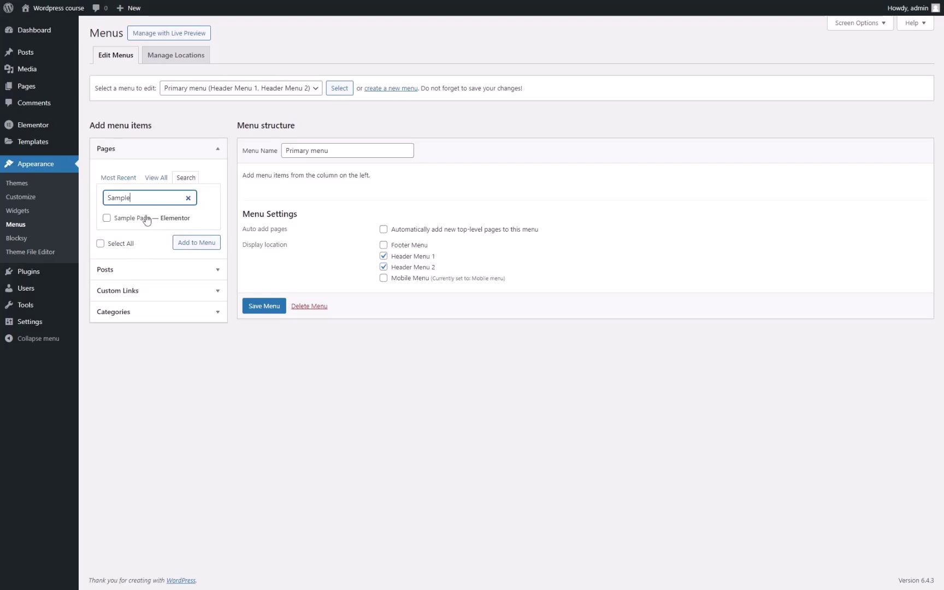
{"action": "left_click", "coordinate": [123, 245]}
{"action": "left_click", "coordinate": [187, 243]}
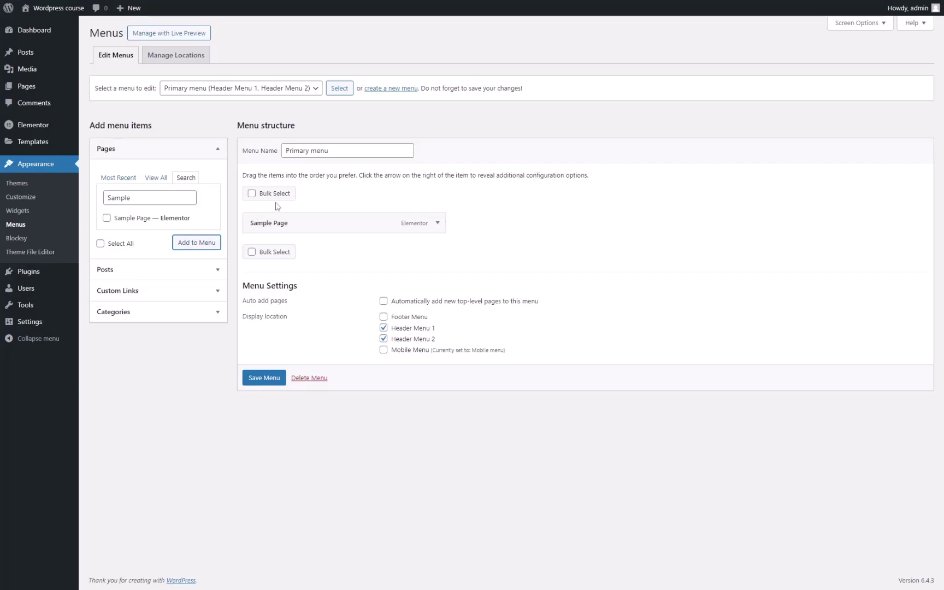
Select the Hello world! post among the items that can be added, and save the Primary menu
{"action": "left_click", "coordinate": [143, 150]}
{"action": "left_click", "coordinate": [158, 174]}
{"action": "left_click", "coordinate": [107, 218]}
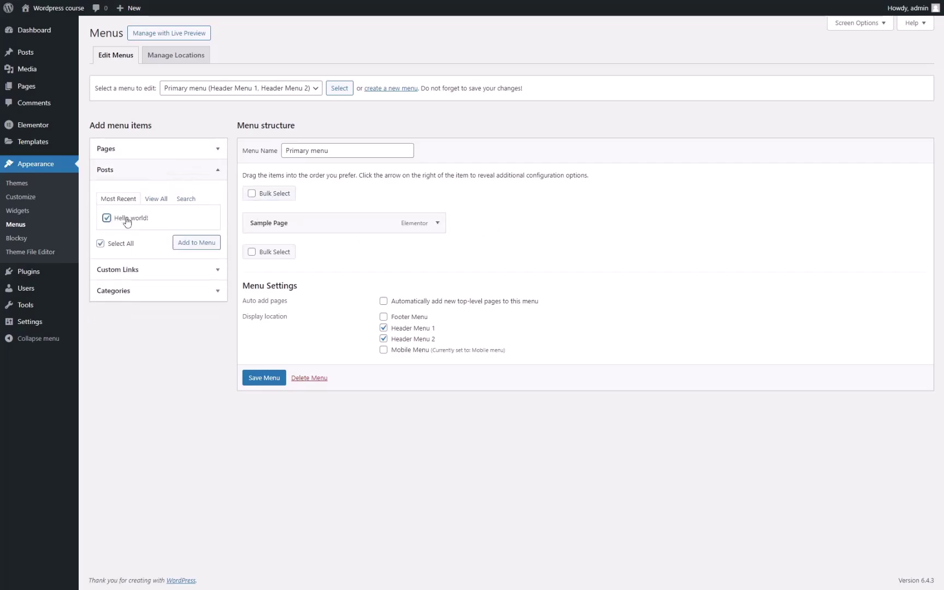
{"action": "mouse_move", "coordinate": [34, 82]}
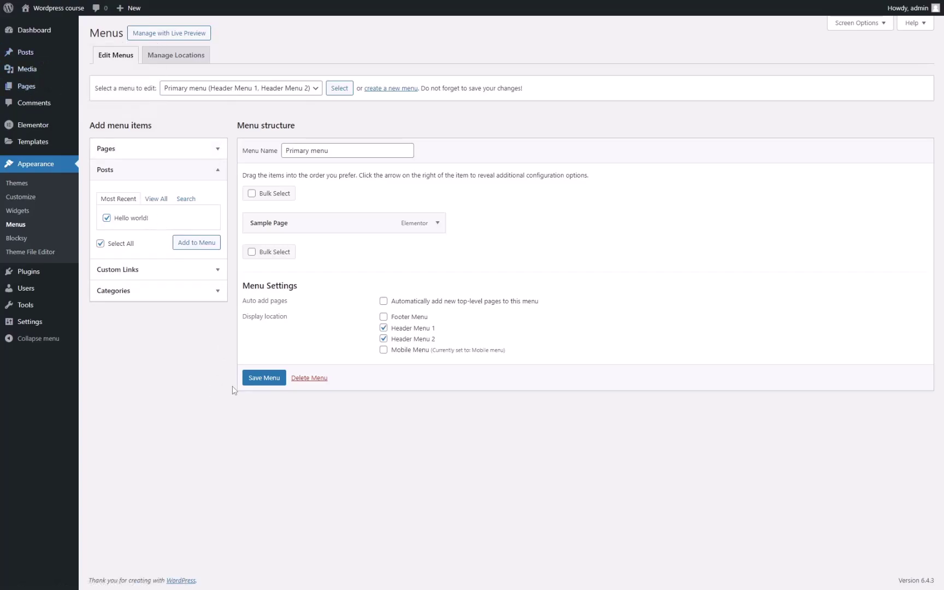
{"action": "left_click", "coordinate": [264, 378]}
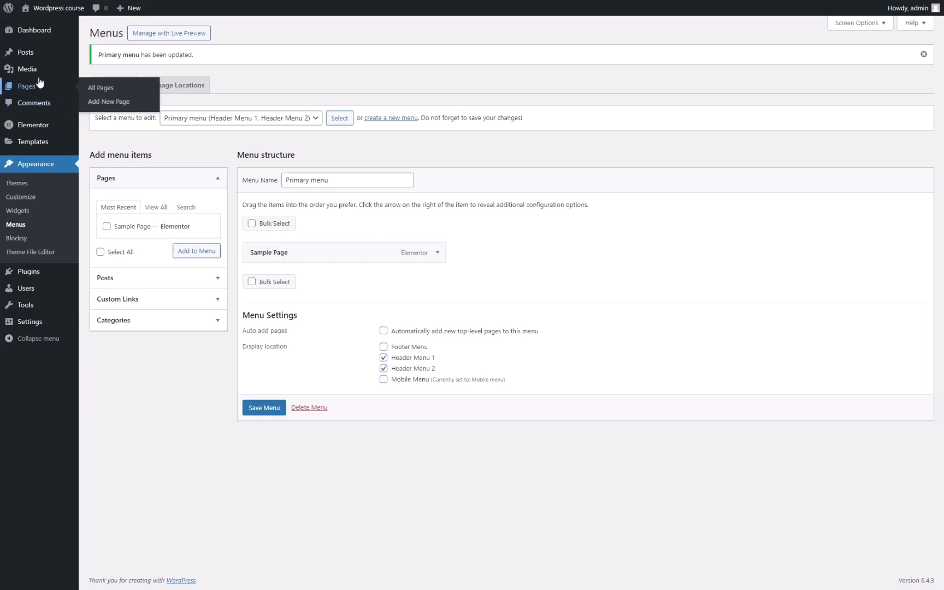
Check the site's list of posts, and add the Hello world! post to the Primary menu
{"action": "left_click", "coordinate": [36, 57]}
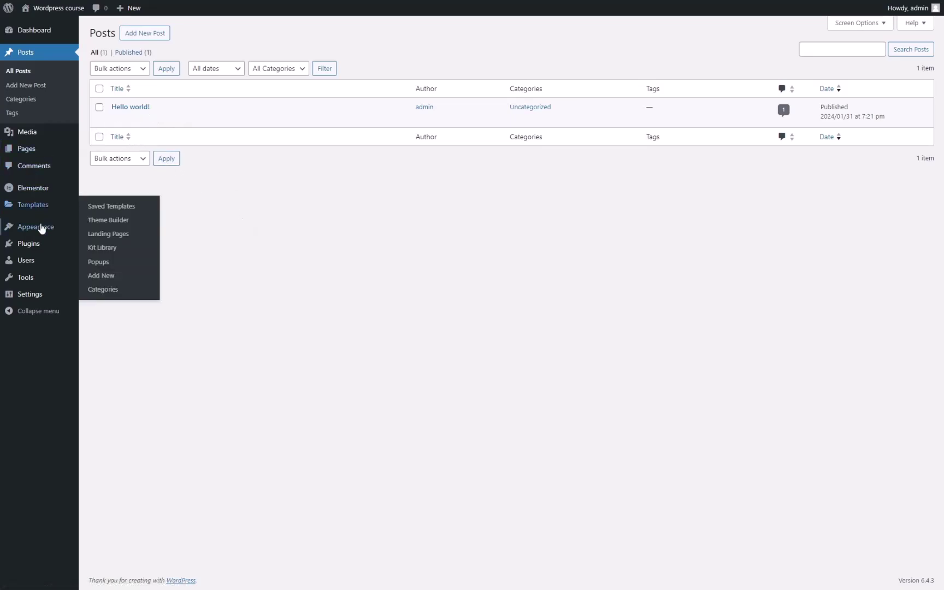
{"action": "mouse_move", "coordinate": [40, 227]}
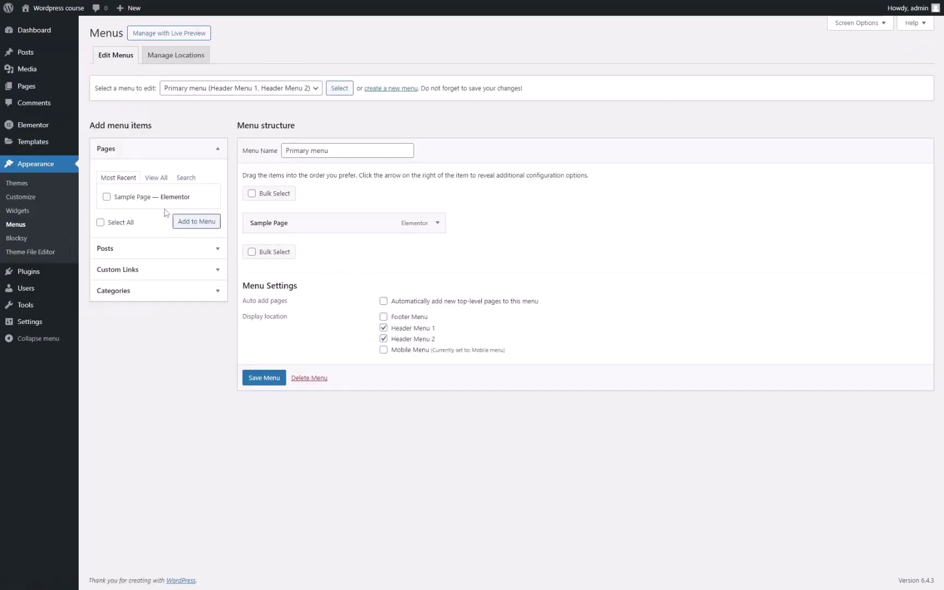
{"action": "left_click", "coordinate": [126, 247]}
{"action": "left_click", "coordinate": [128, 221]}
{"action": "left_click", "coordinate": [196, 243]}
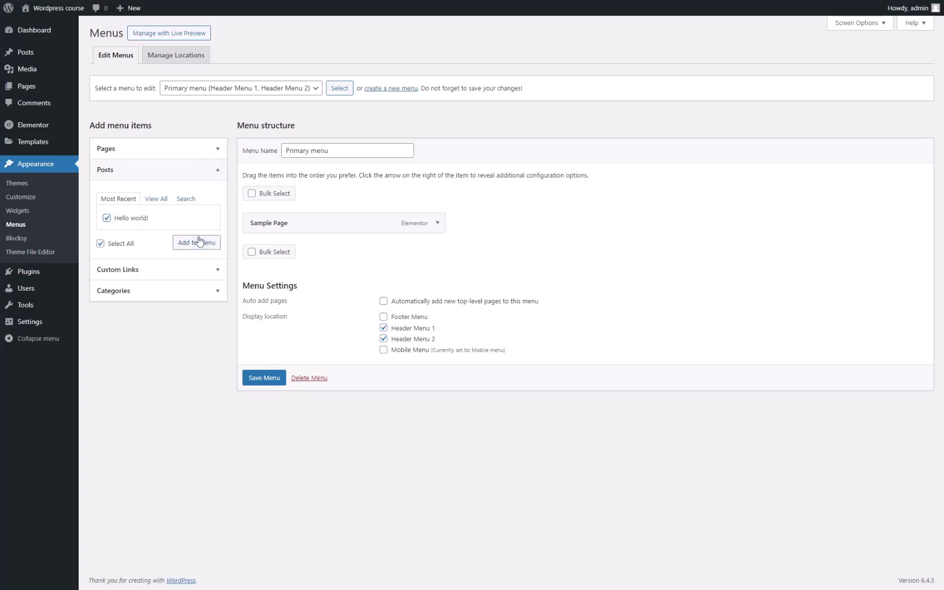
{"action": "left_click", "coordinate": [166, 275]}
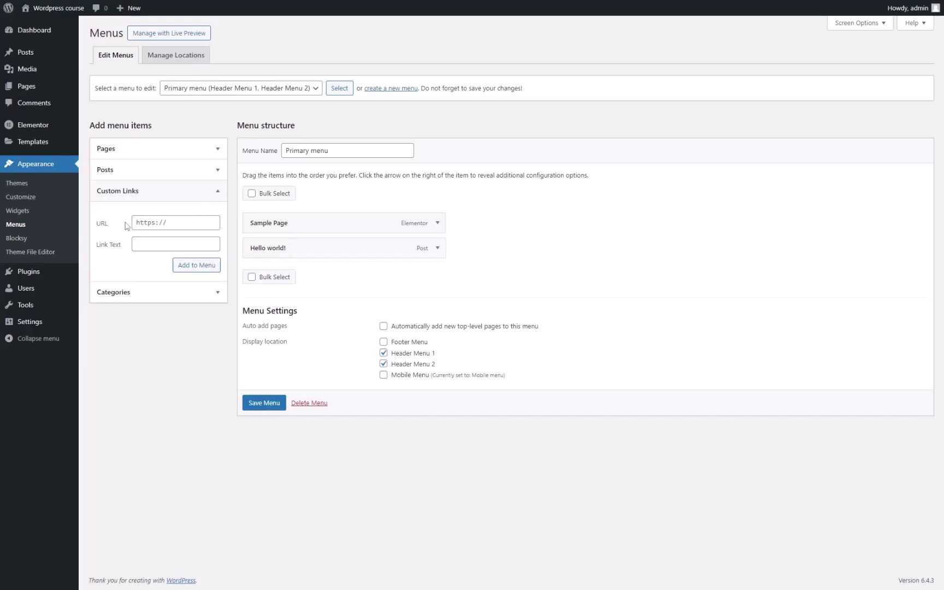
{"action": "left_click", "coordinate": [143, 223]}
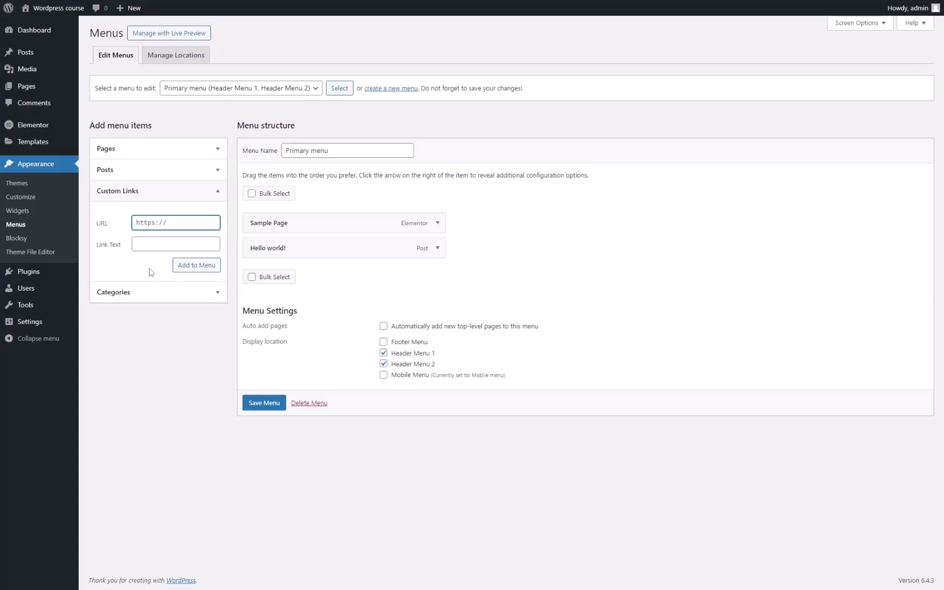
{"action": "type", "text": "htt"}
{"action": "type", "text": "ps://go"}
{"action": "type", "text": "www.google.co"}
{"action": "left_click", "coordinate": [181, 244]}
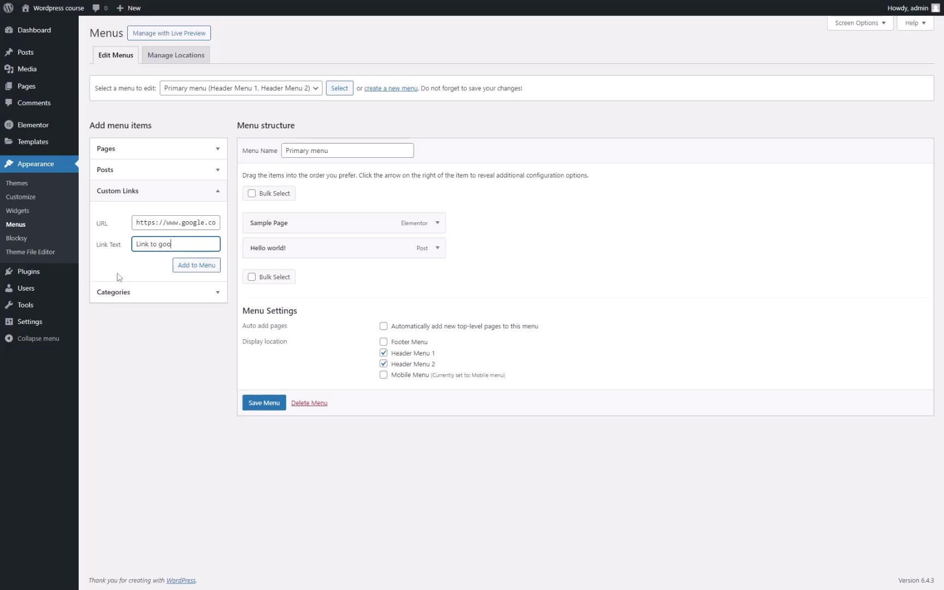
{"action": "triple_click", "coordinate": [186, 221]}
{"action": "key", "text": "ctrl+c"}
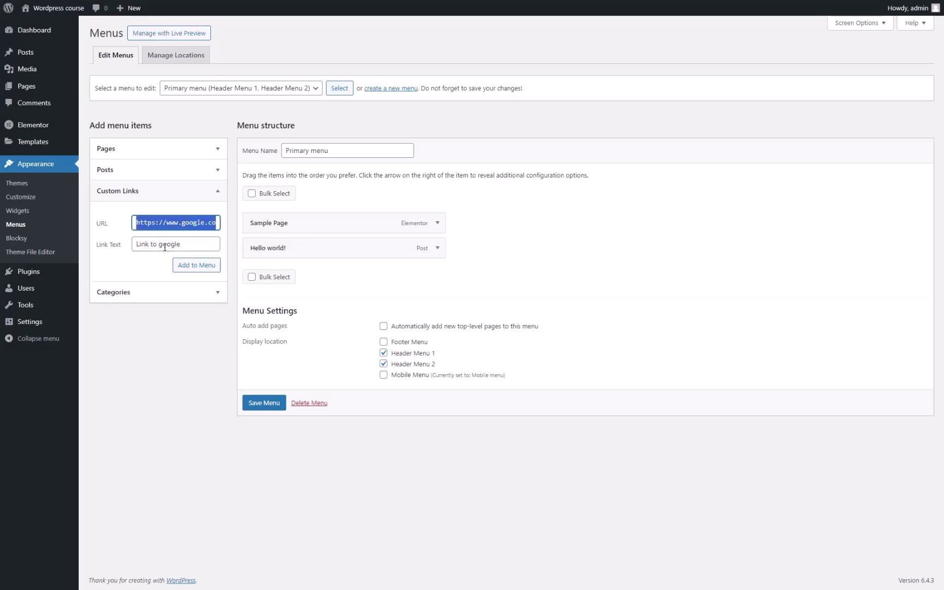
{"action": "left_click", "coordinate": [186, 268]}
Add a custom link with the text "Link to facebook" to the Primary menu, using the copied URL with google replaced by facebook
{"action": "triple_click", "coordinate": [154, 218]}
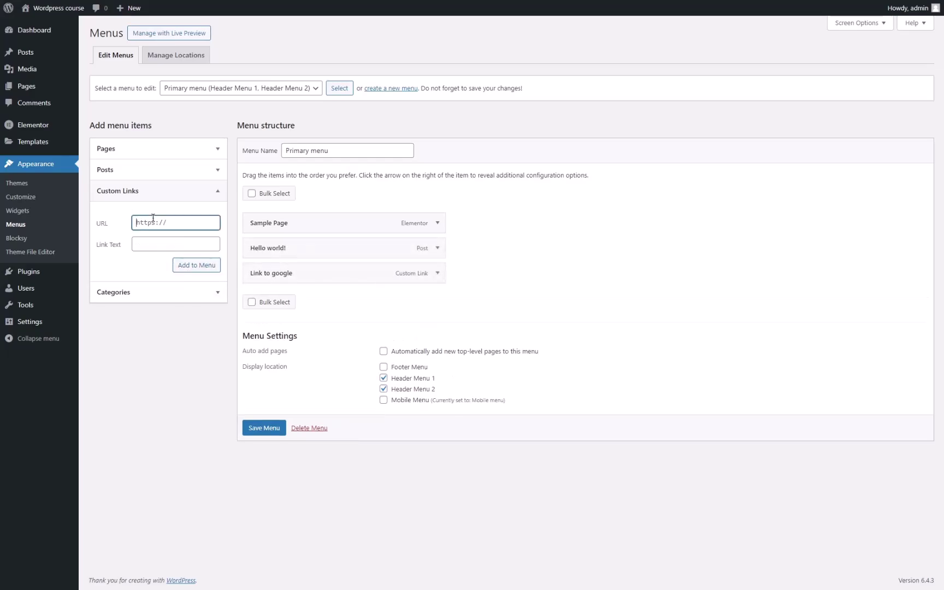
{"action": "key", "text": "ctrl+v"}
{"action": "double_click", "coordinate": [191, 223]}
{"action": "type", "text": "facebook"}
{"action": "left_click", "coordinate": [148, 247]}
{"action": "left_click", "coordinate": [128, 266]}
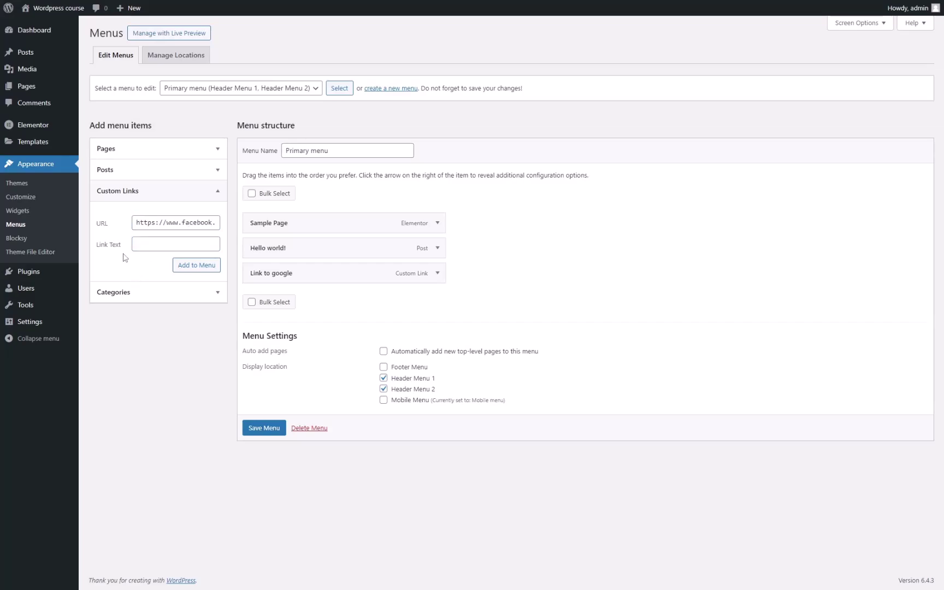
{"action": "left_click", "coordinate": [148, 244]}
{"action": "type", "text": "Link to facebook"}
{"action": "left_click", "coordinate": [196, 265]}
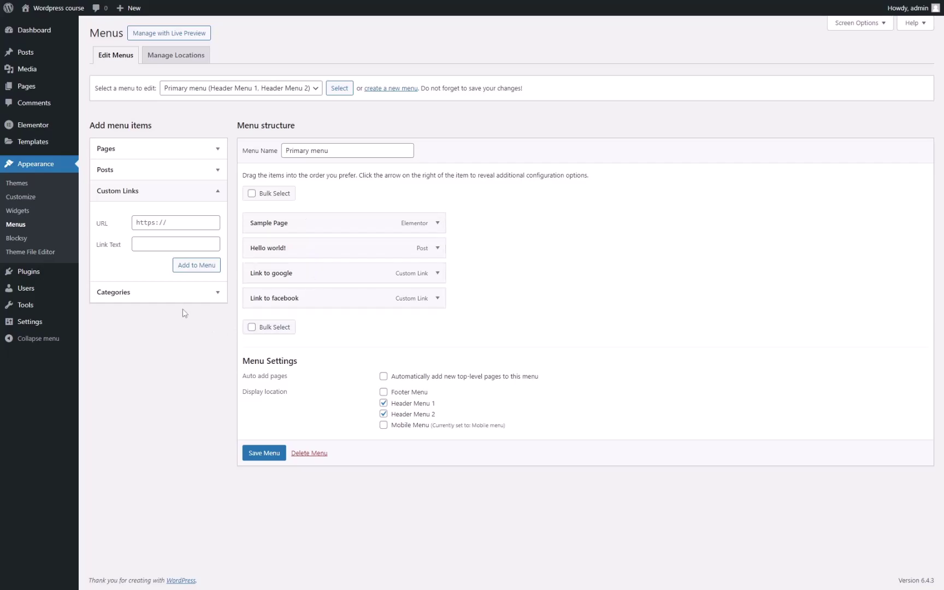
Add the Uncategorized category to the Primary menu and save the menu
{"action": "left_click", "coordinate": [206, 294]}
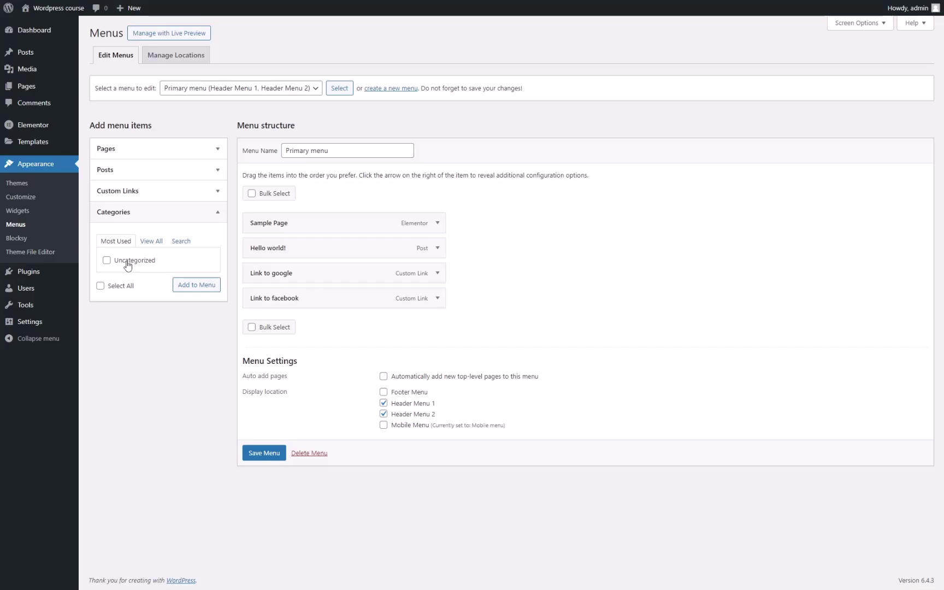
{"action": "left_click", "coordinate": [127, 264]}
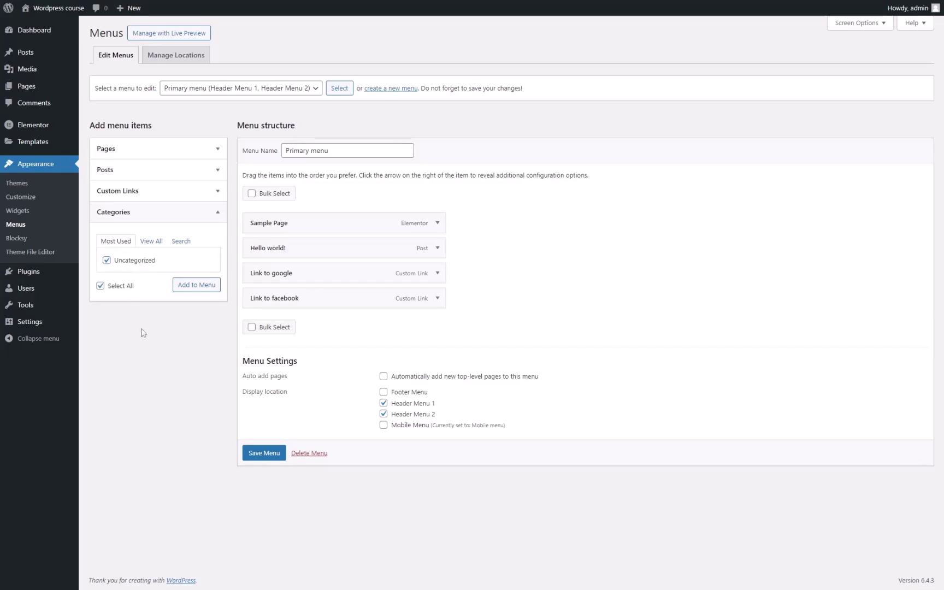
{"action": "left_click", "coordinate": [201, 286]}
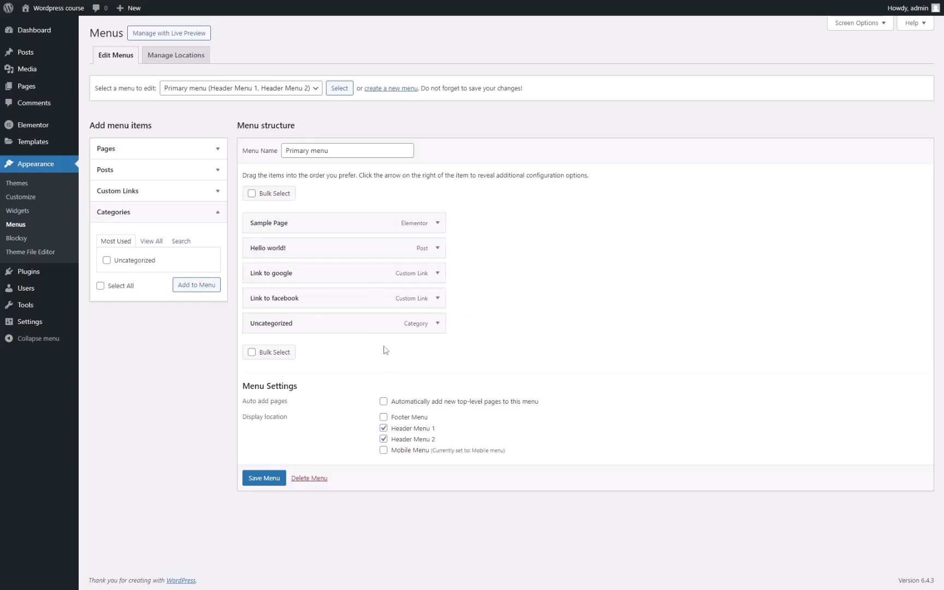
{"action": "left_click", "coordinate": [264, 478]}
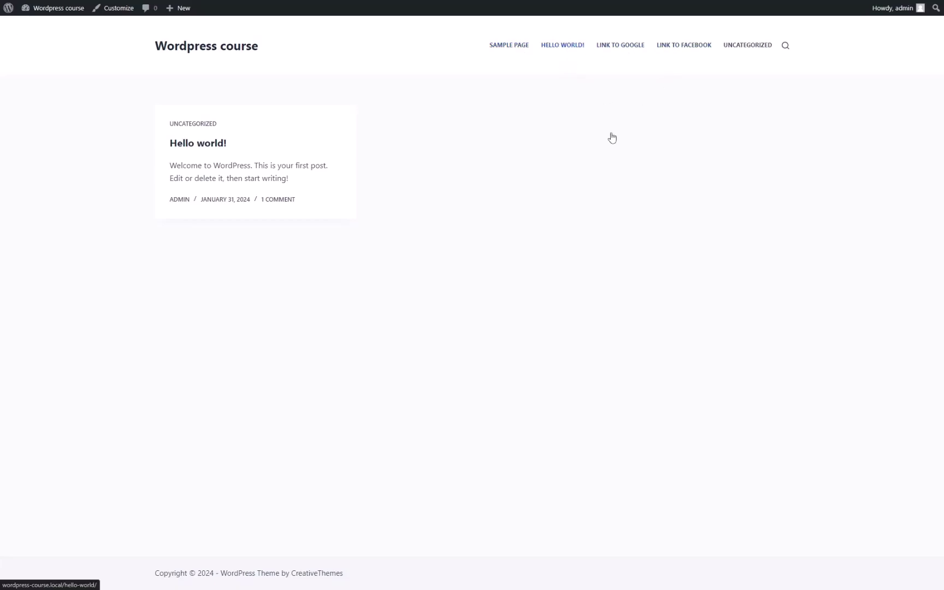
Test the Hello world!, Sample Page, Link to google and Uncategorized menu links on the live site, and compare its home page with the menu editor
{"action": "left_click", "coordinate": [612, 137]}
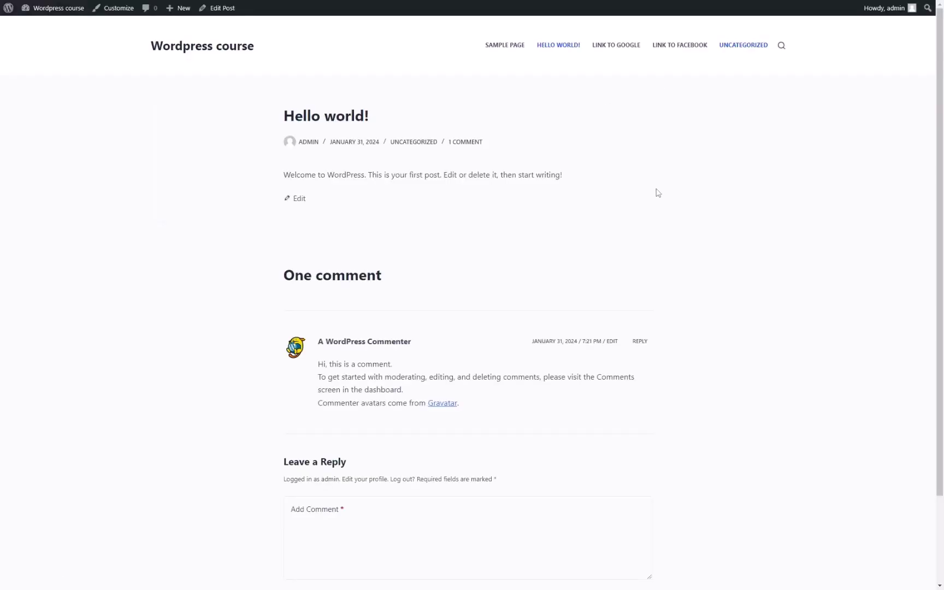
{"action": "left_click", "coordinate": [500, 50]}
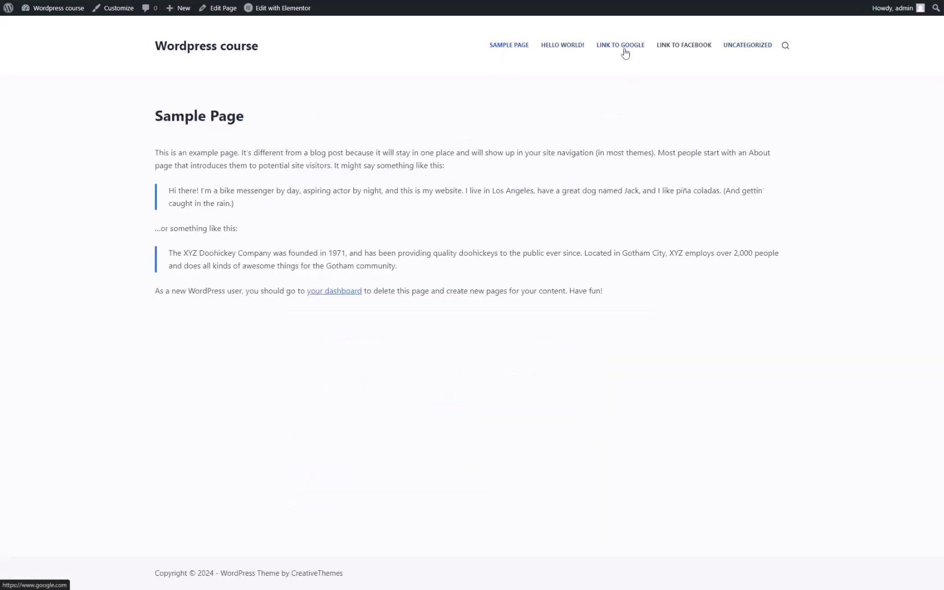
{"action": "left_click", "coordinate": [623, 50]}
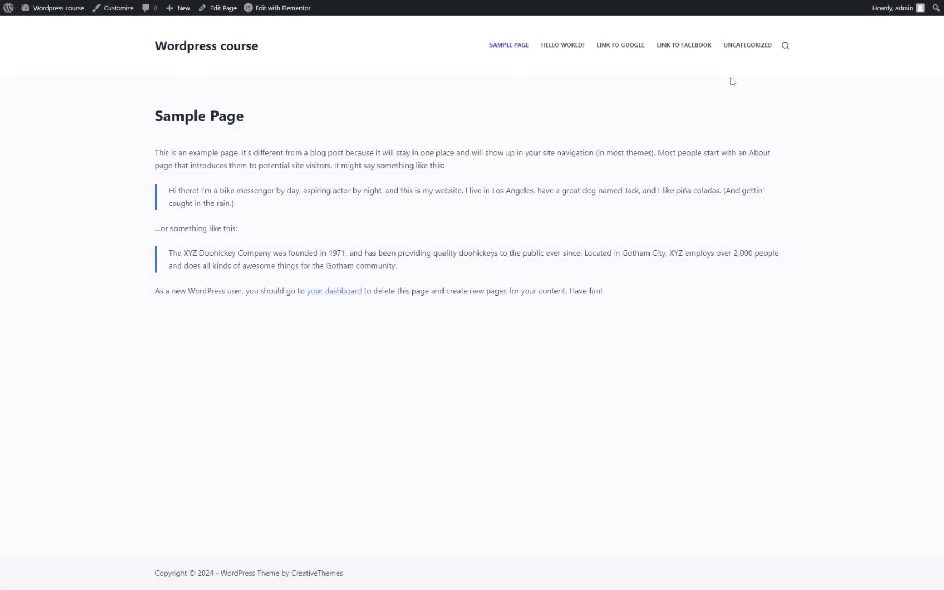
{"action": "left_click", "coordinate": [746, 51]}
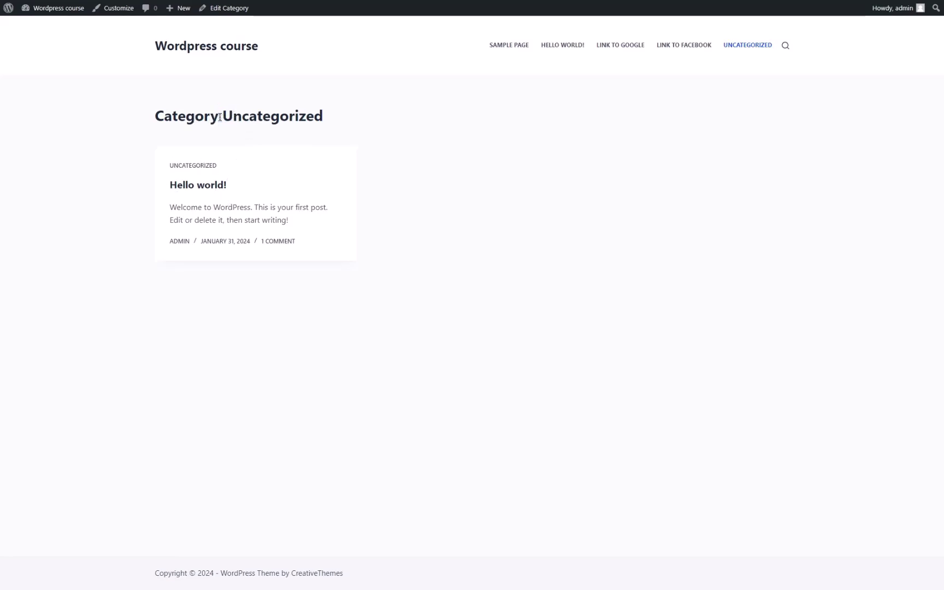
{"action": "left_click", "coordinate": [208, 45]}
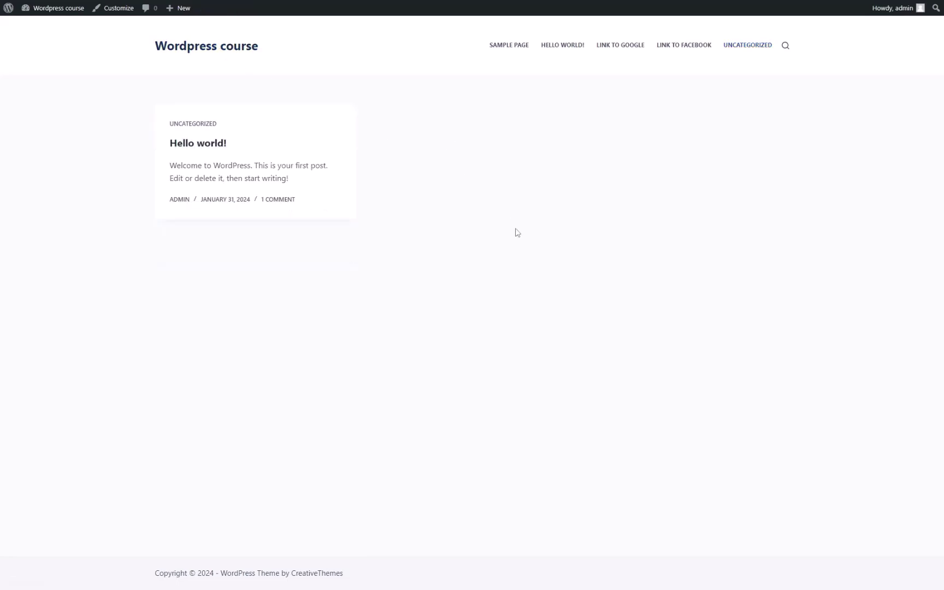
{"action": "key", "text": "ctrl+Tab"}
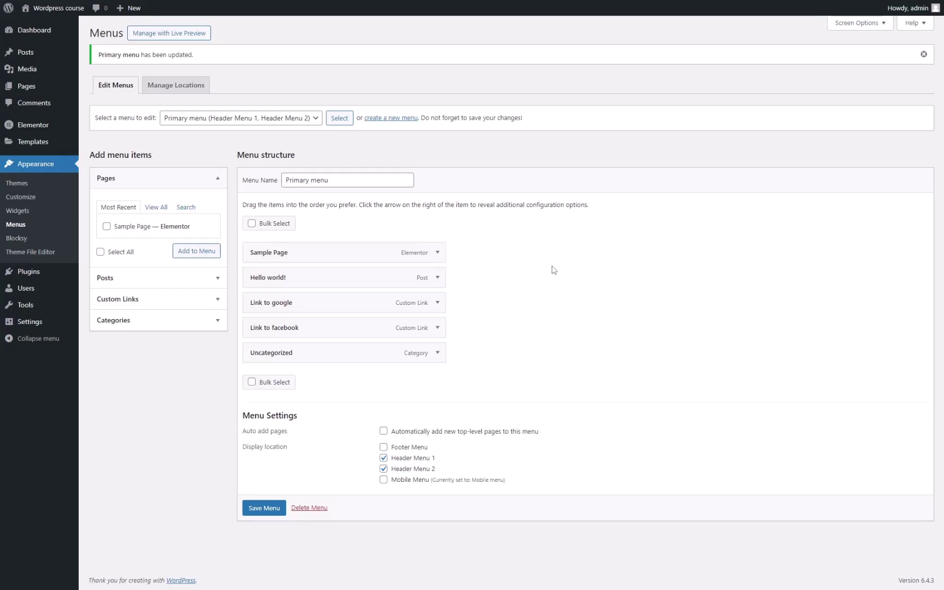
{"action": "key", "text": "ctrl+shift+Tab"}
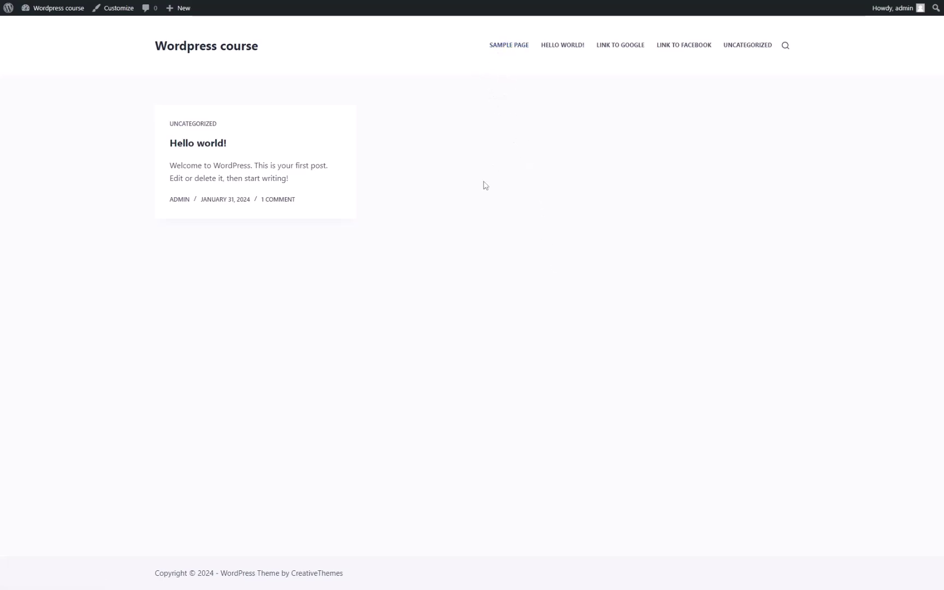
Return to the menu editor and add a custom link with URL # and text "link 1" to the Primary menu
{"action": "key", "text": "ctrl+Tab"}
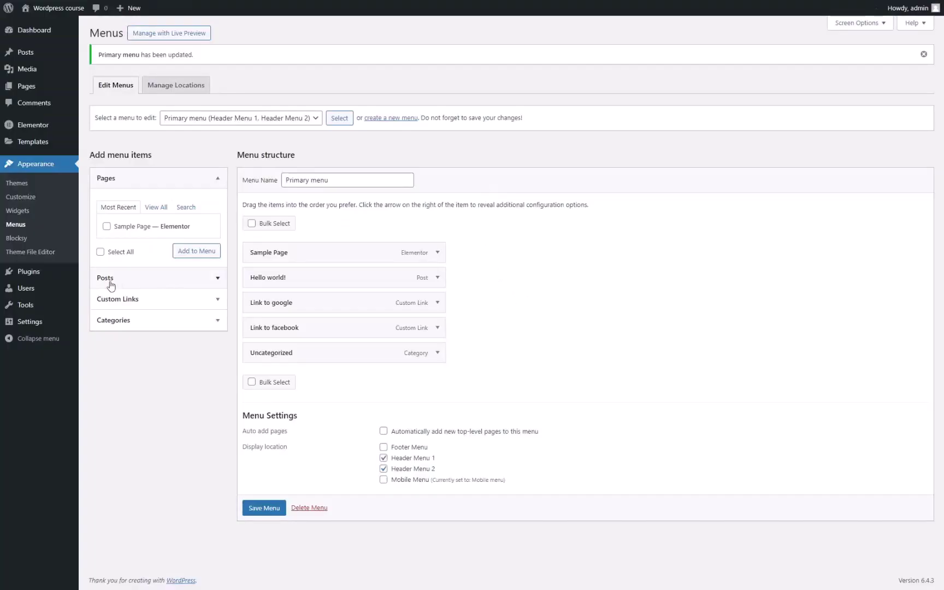
{"action": "left_click", "coordinate": [134, 299]}
{"action": "left_click", "coordinate": [157, 249]}
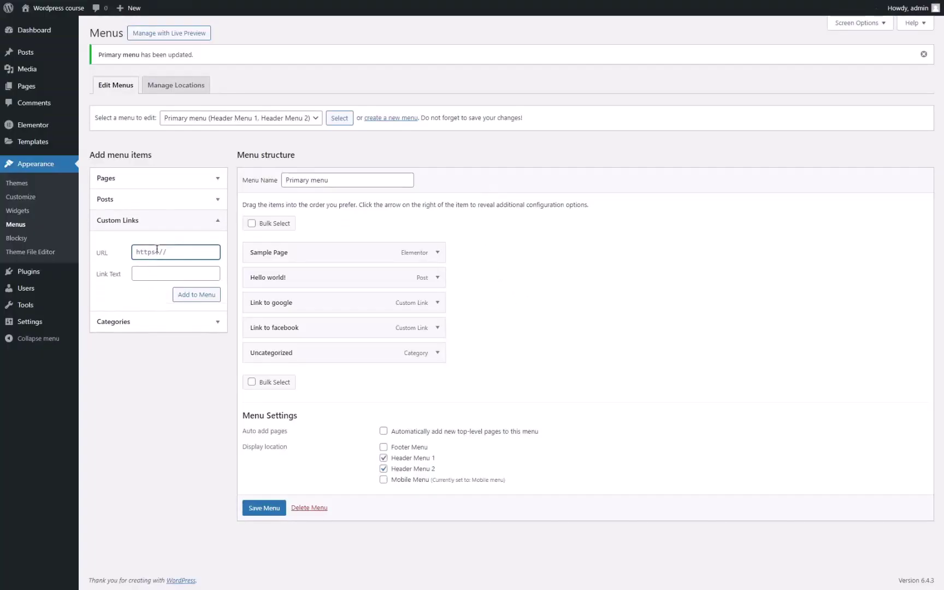
{"action": "left_click", "coordinate": [163, 271]}
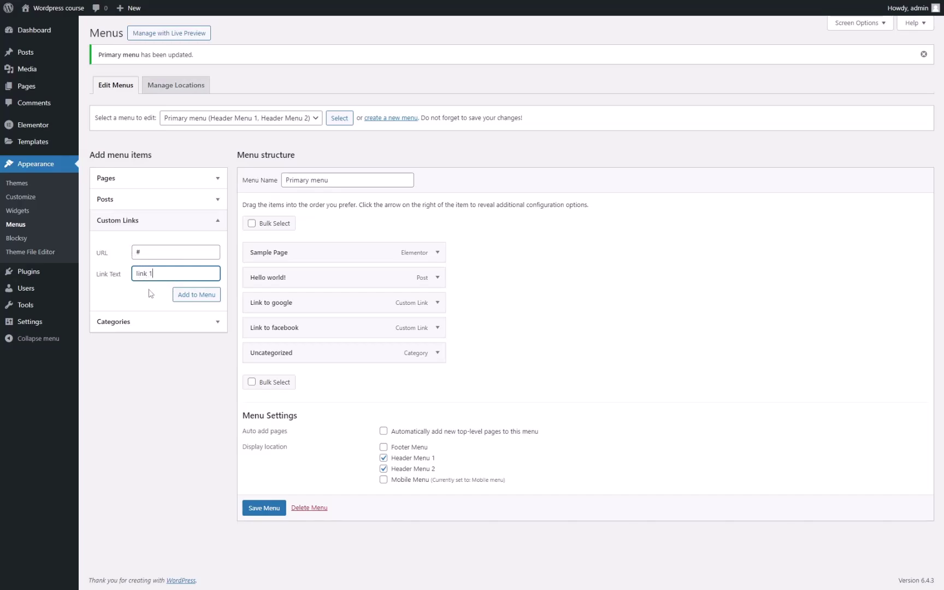
{"action": "left_click", "coordinate": [193, 294]}
Add a custom link with URL # and text "link 2" to the Primary menu
{"action": "left_click", "coordinate": [166, 252]}
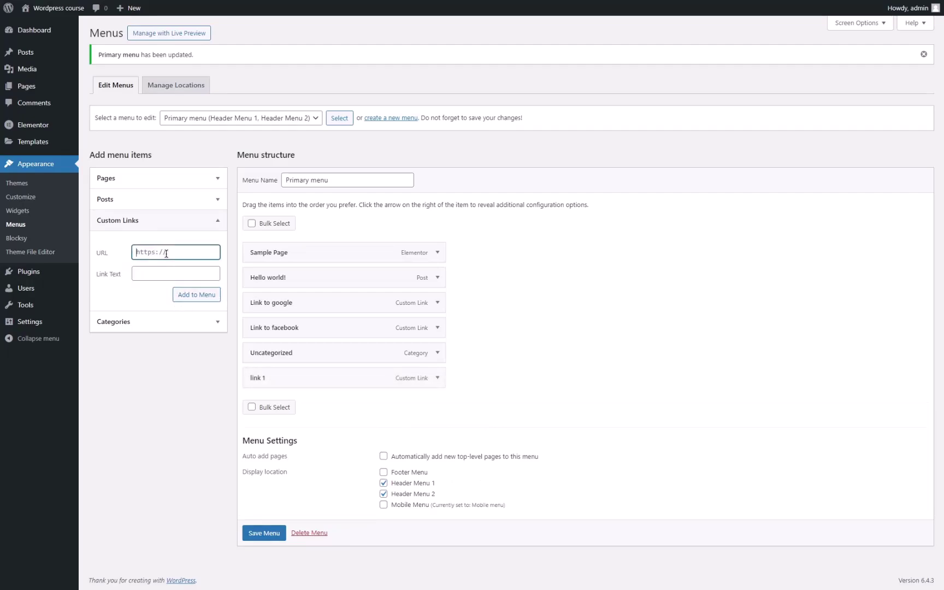
{"action": "type", "text": "#"}
{"action": "left_click", "coordinate": [171, 271]}
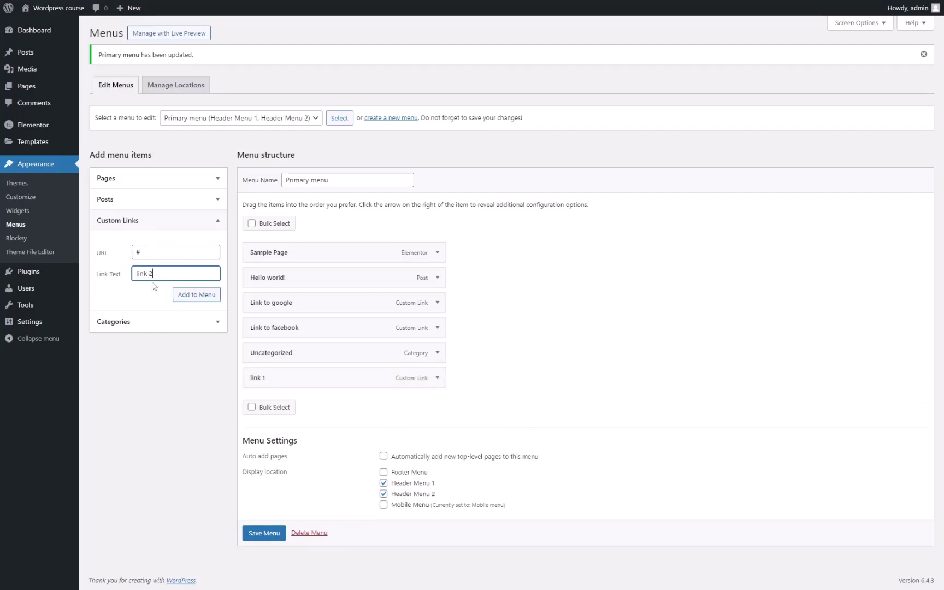
{"action": "left_click", "coordinate": [189, 294]}
Add a custom link with URL # and text "link 3", save the Primary menu and reload the live site
{"action": "left_click", "coordinate": [161, 252]}
{"action": "type", "text": "#"}
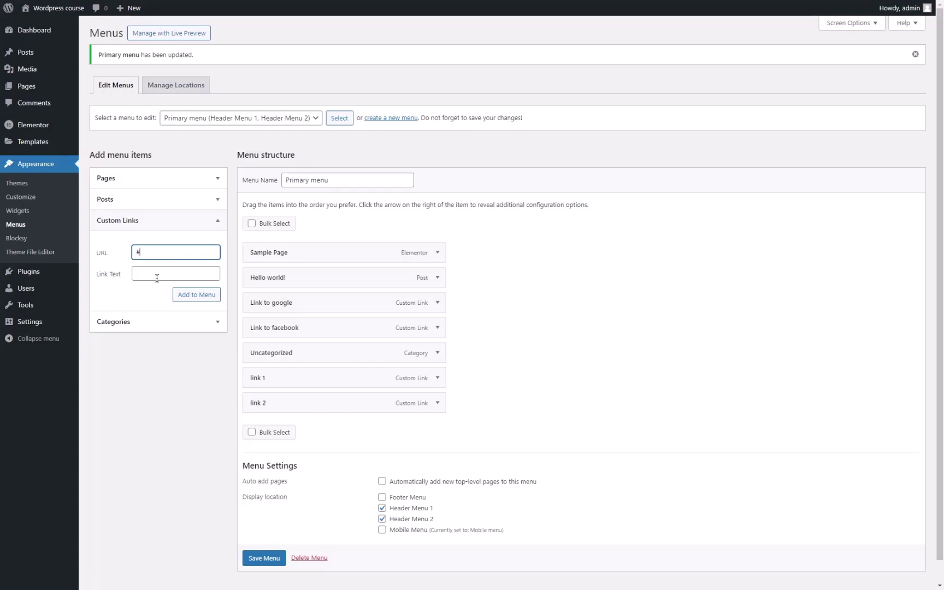
{"action": "left_click", "coordinate": [157, 276]}
{"action": "type", "text": "link 1"}
{"action": "left_click", "coordinate": [195, 294]}
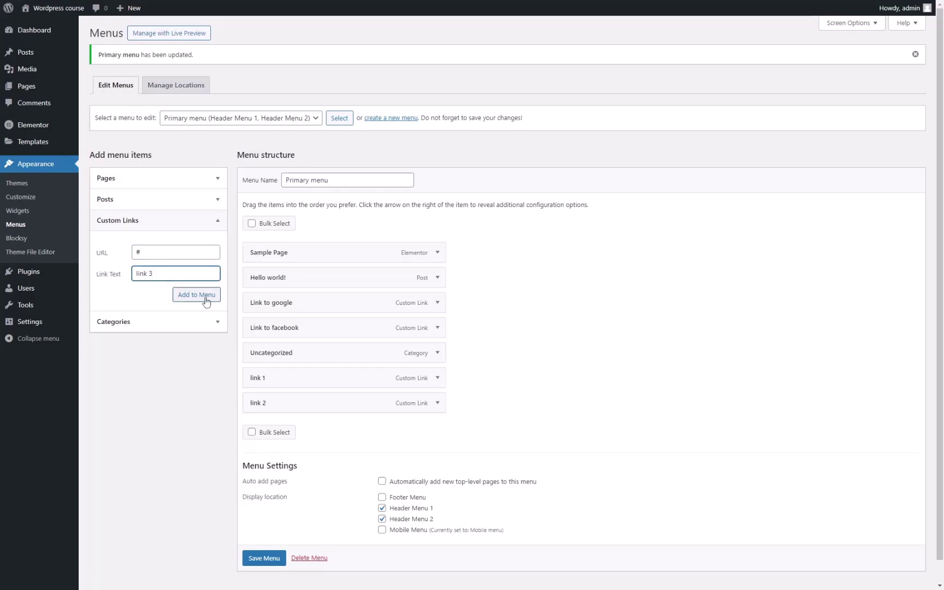
{"action": "left_click", "coordinate": [263, 574]}
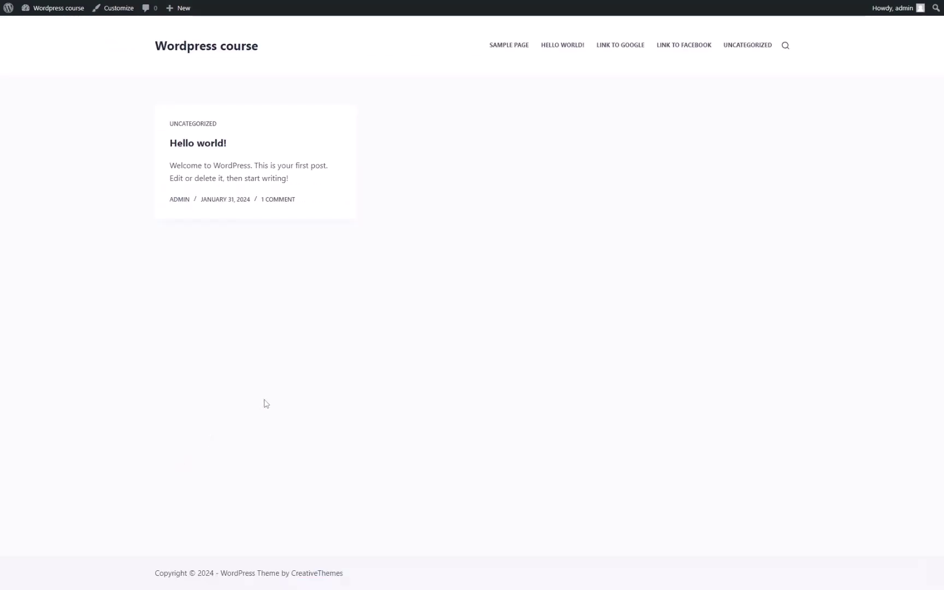
{"action": "key", "text": "F5"}
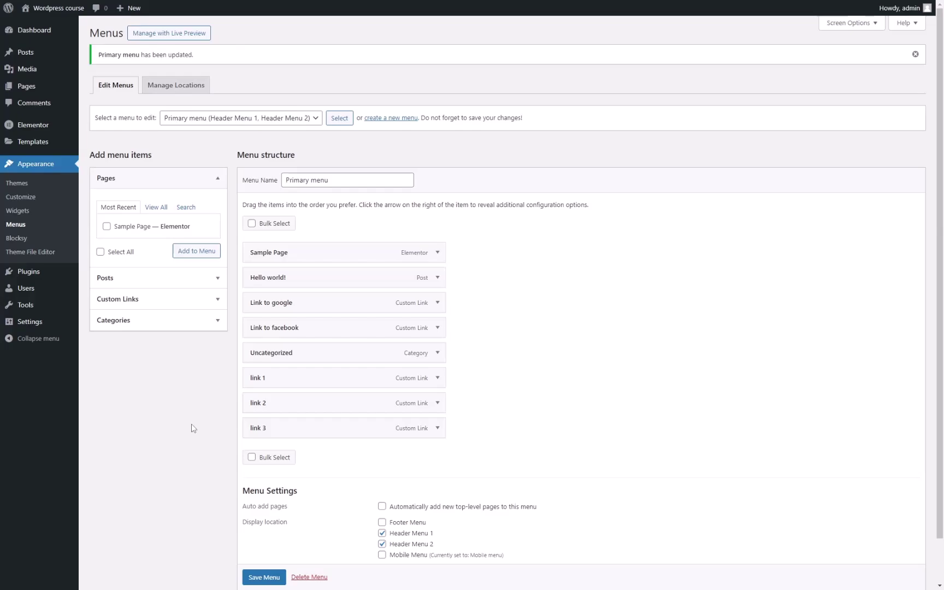
Nest link 1, link 2 and link 3 in that order as sub items directly under Sample Page
{"action": "left_click_drag", "start_coordinate": [263, 378], "coordinate": [310, 379]}
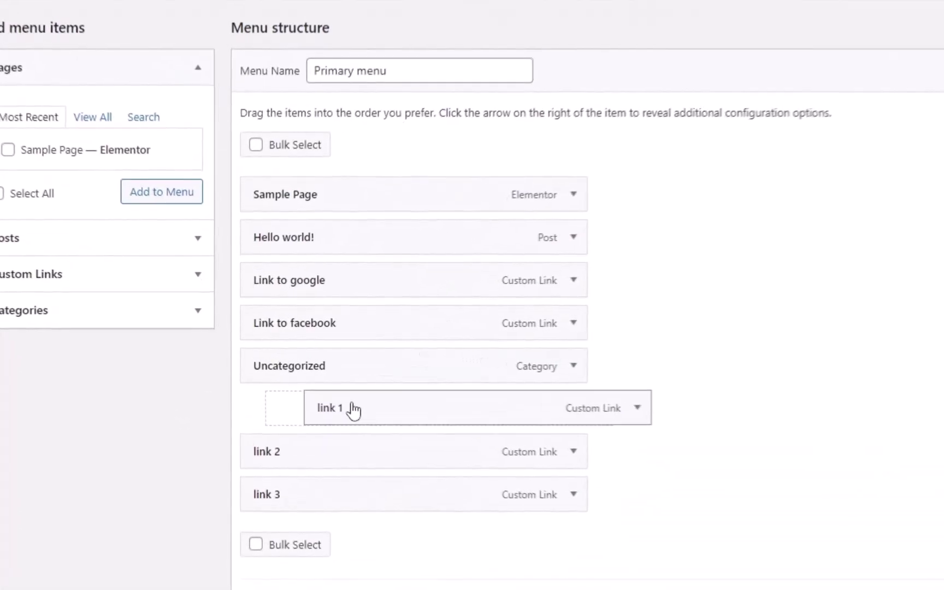
{"action": "left_click_drag", "start_coordinate": [354, 410], "coordinate": [385, 242]}
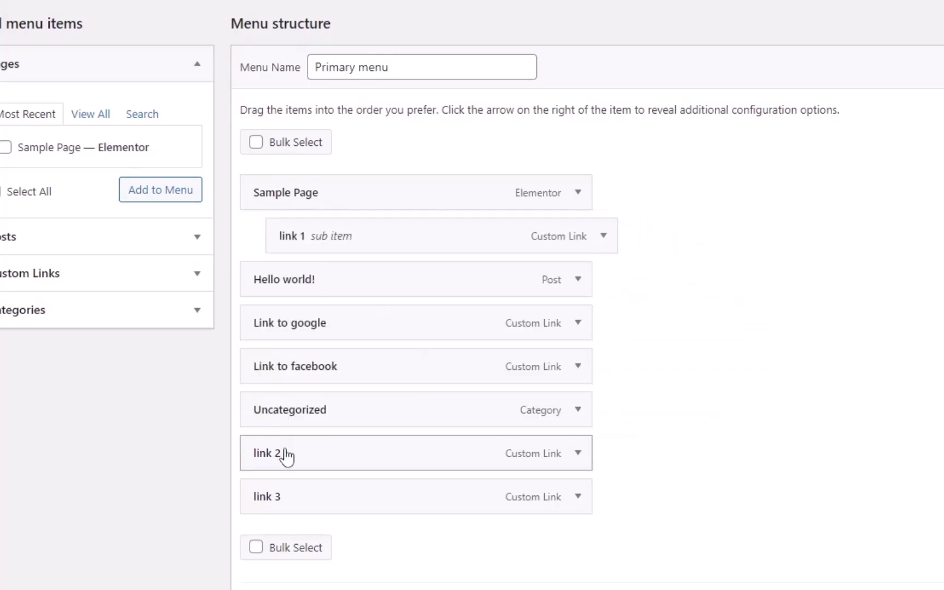
{"action": "left_click_drag", "start_coordinate": [287, 453], "coordinate": [329, 285]}
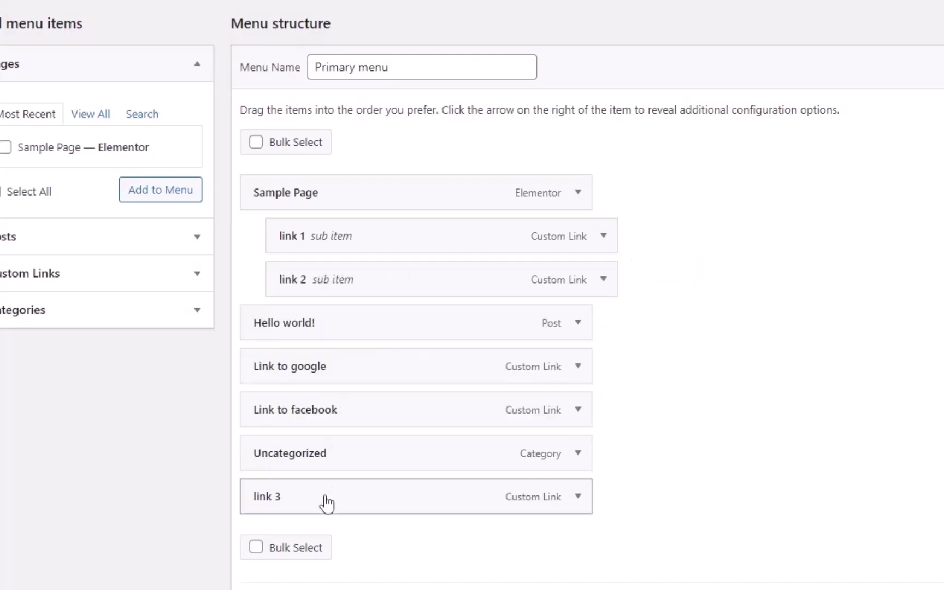
{"action": "left_click_drag", "start_coordinate": [327, 502], "coordinate": [359, 333]}
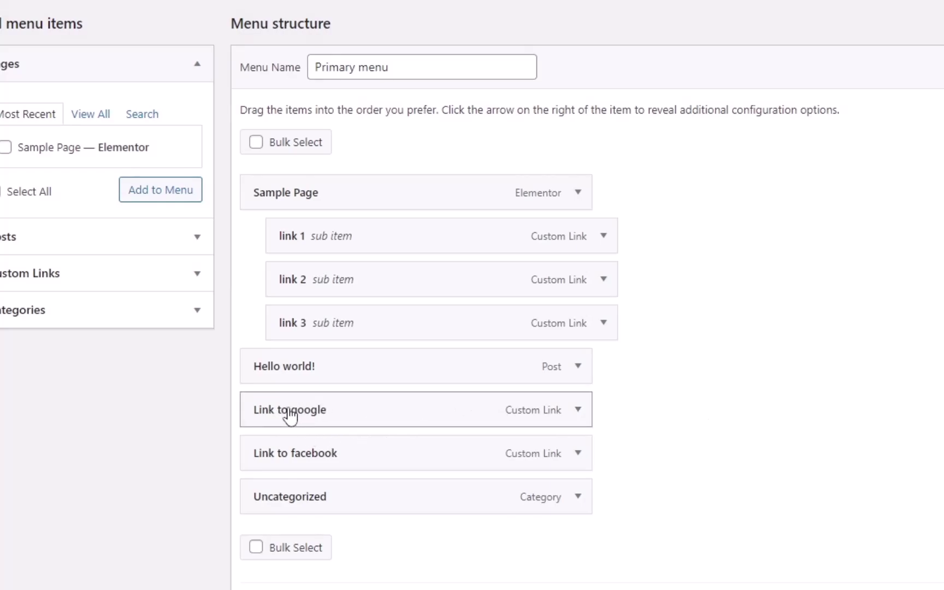
Move Link to google below Link to facebook and Uncategorized to first place, save the menu and check it on the site
{"action": "left_click_drag", "start_coordinate": [304, 418], "coordinate": [306, 464]}
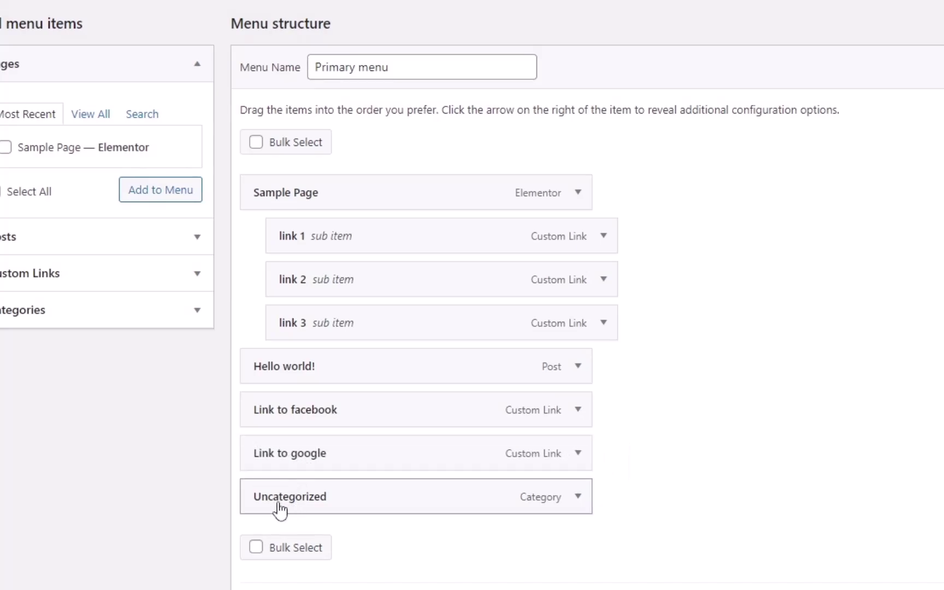
{"action": "left_click_drag", "start_coordinate": [284, 509], "coordinate": [348, 200]}
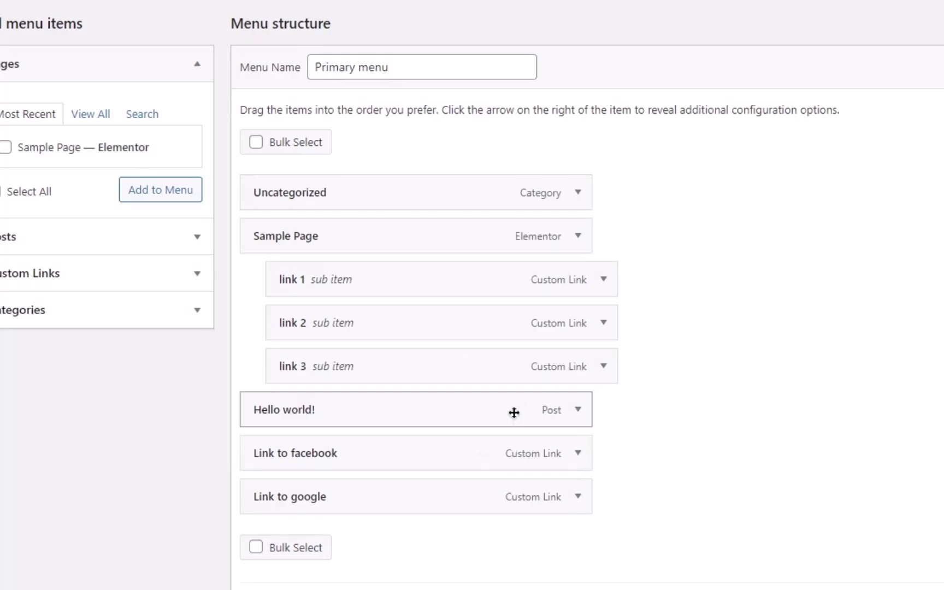
{"action": "left_click", "coordinate": [204, 569]}
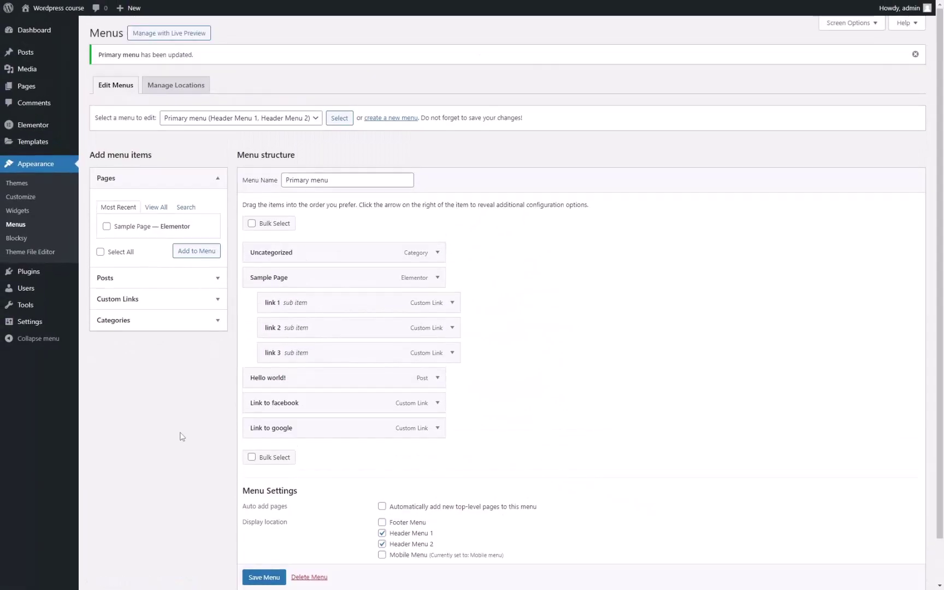
{"action": "key", "text": "ctrl+Tab"}
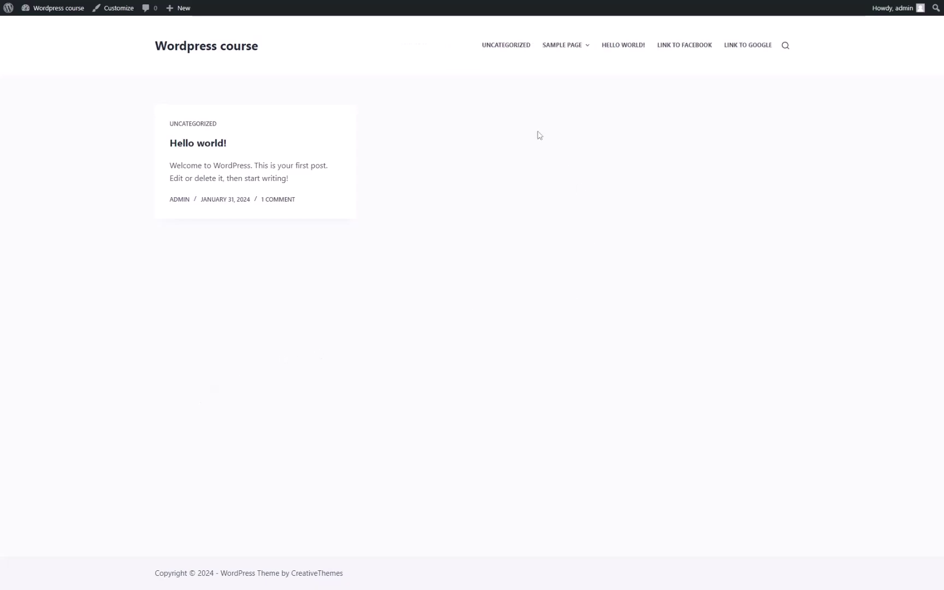
{"action": "mouse_move", "coordinate": [551, 55]}
Nest link 2 under link 1 and link 3 under link 2 in the Primary menu, and save it
{"action": "key", "text": "ctrl+Tab"}
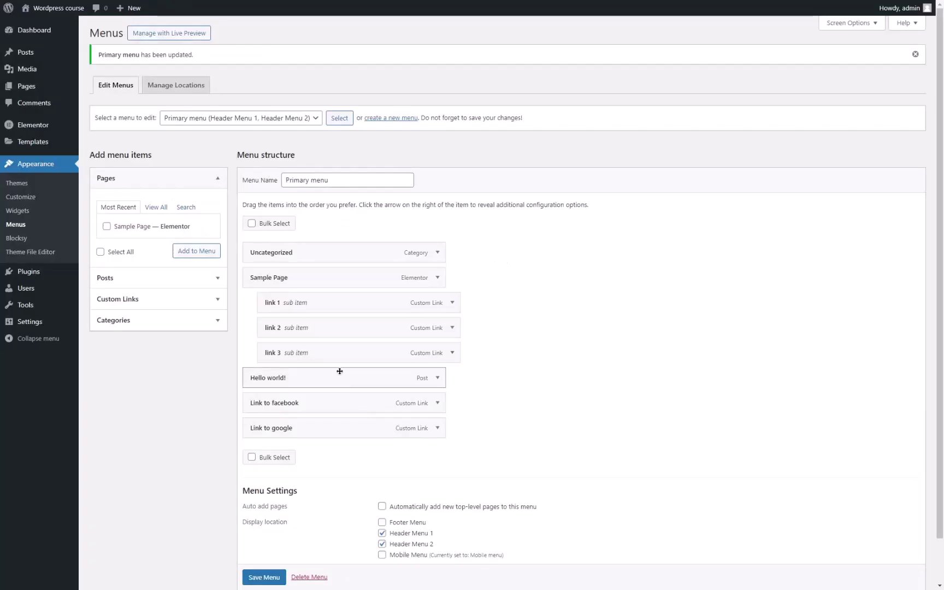
{"action": "left_click_drag", "start_coordinate": [301, 330], "coordinate": [326, 329]}
{"action": "left_click_drag", "start_coordinate": [301, 353], "coordinate": [350, 356]}
{"action": "left_click", "coordinate": [257, 571]}
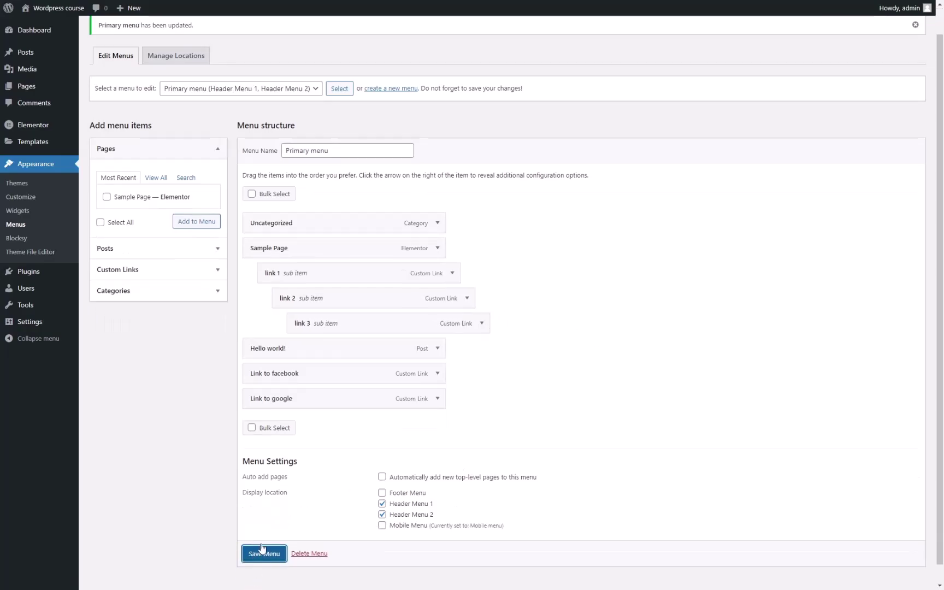
{"action": "scroll", "coordinate": [153, 405], "scroll_direction": "up", "scroll_amount": 1}
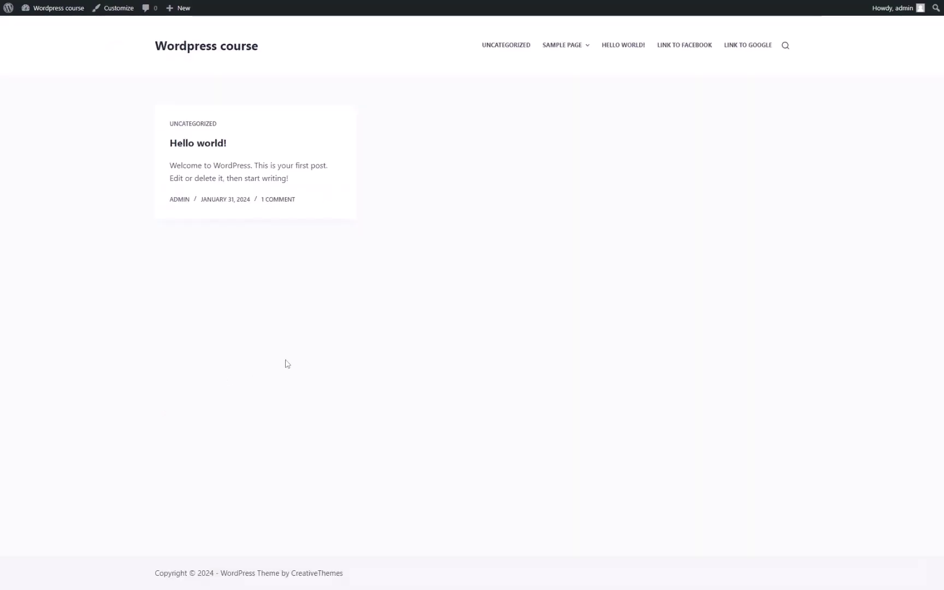
Follow the nested Sample Page submenu through link 1 and link 2 on the live site, and compare it with the menu editor
{"action": "mouse_move", "coordinate": [558, 43]}
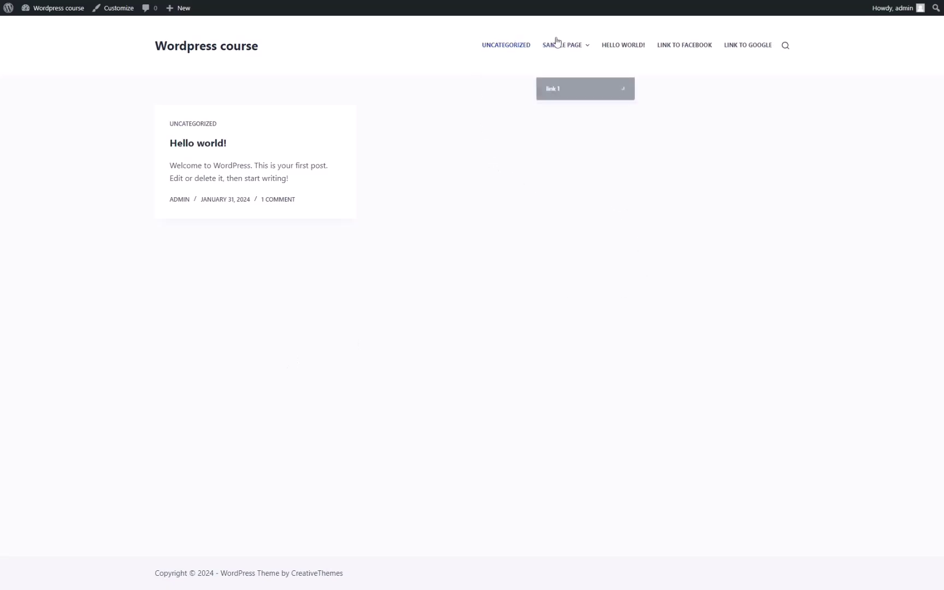
{"action": "mouse_move", "coordinate": [564, 90]}
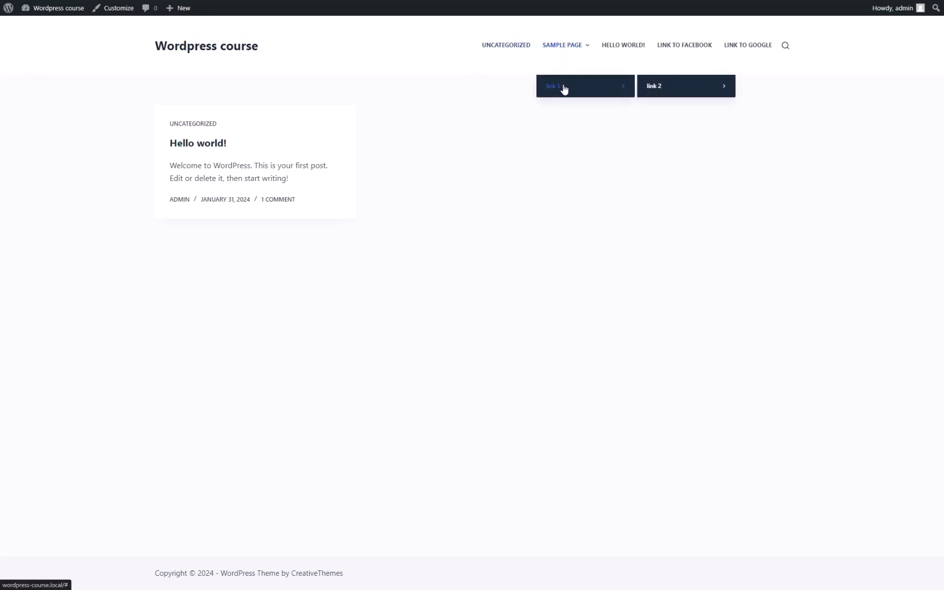
{"action": "mouse_move", "coordinate": [687, 94]}
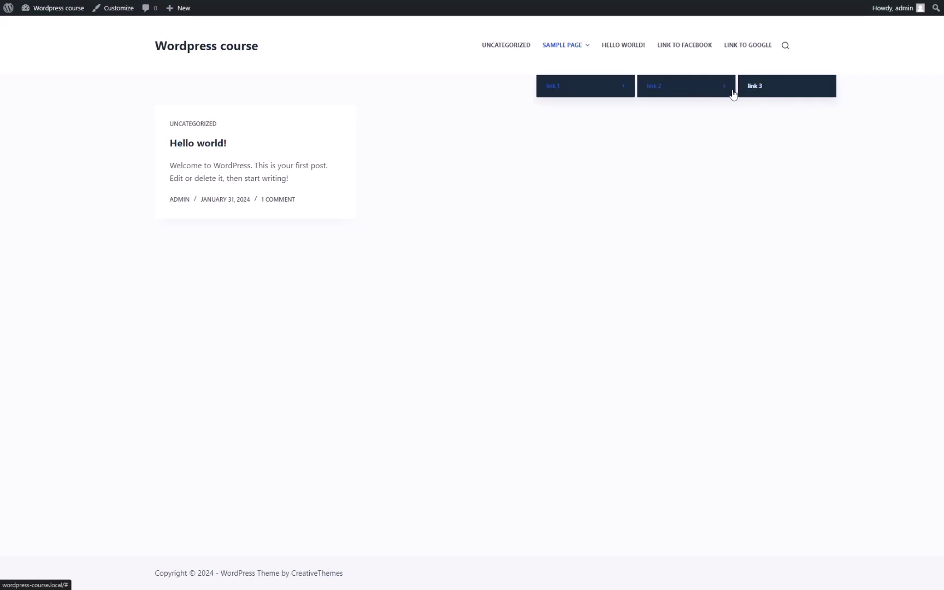
{"action": "key", "text": "ctrl+Tab"}
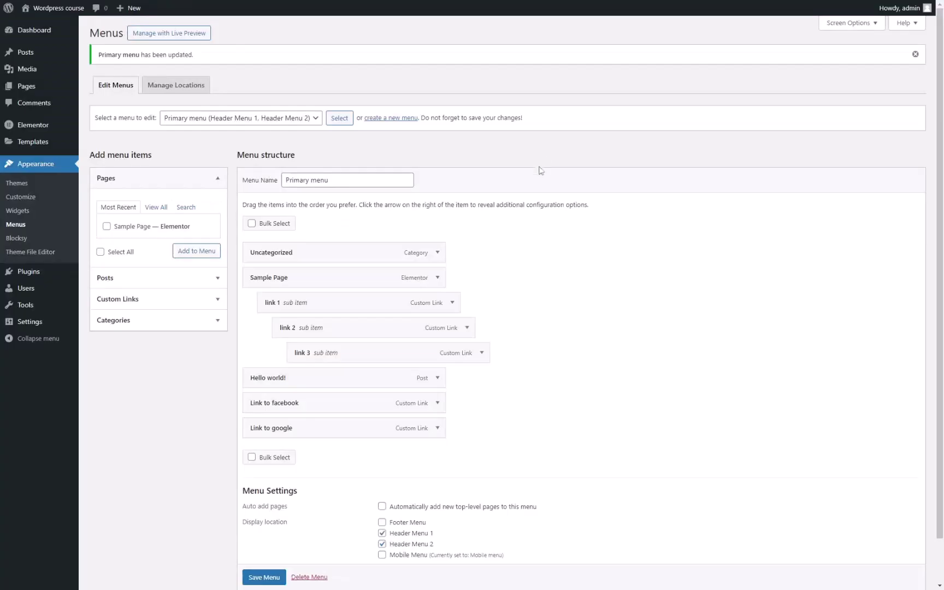
{"action": "scroll", "coordinate": [594, 316], "scroll_direction": "down", "scroll_amount": 1}
{"action": "scroll", "coordinate": [612, 339], "scroll_direction": "up", "scroll_amount": 1}
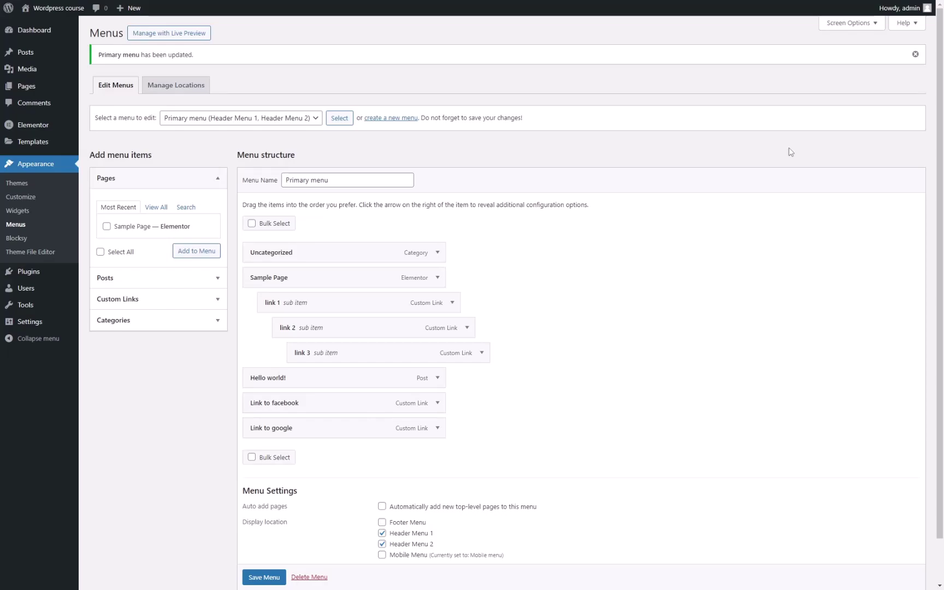
Dismiss the update notice and enable Landing Pages and Tags among the screen elements in Screen Options
{"action": "left_click", "coordinate": [915, 54]}
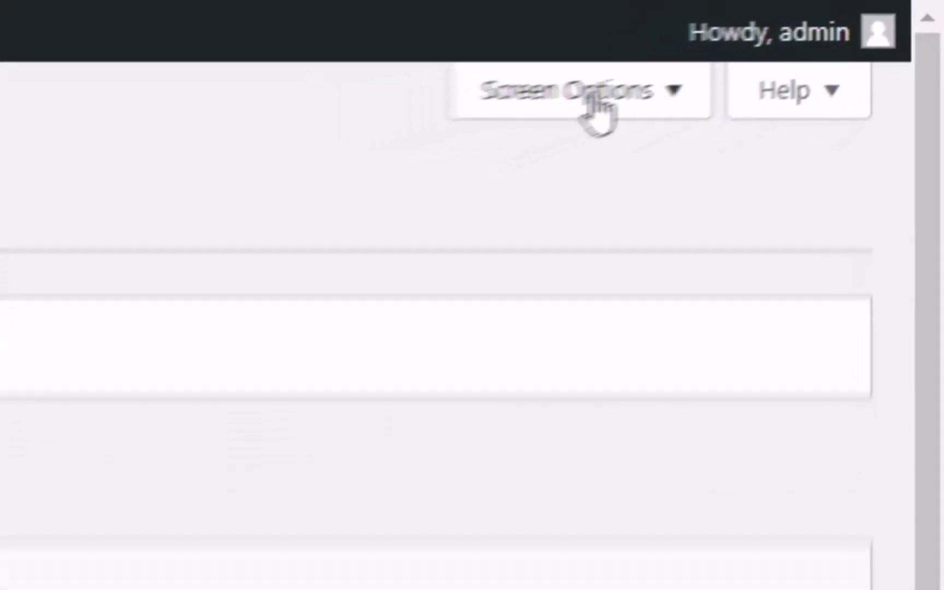
{"action": "left_click", "coordinate": [494, 134]}
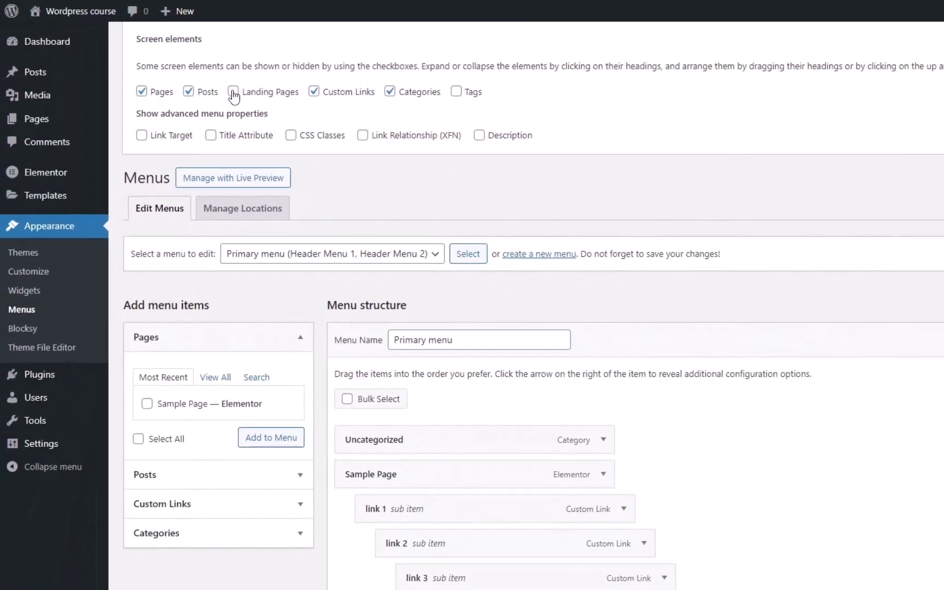
{"action": "left_click", "coordinate": [234, 92]}
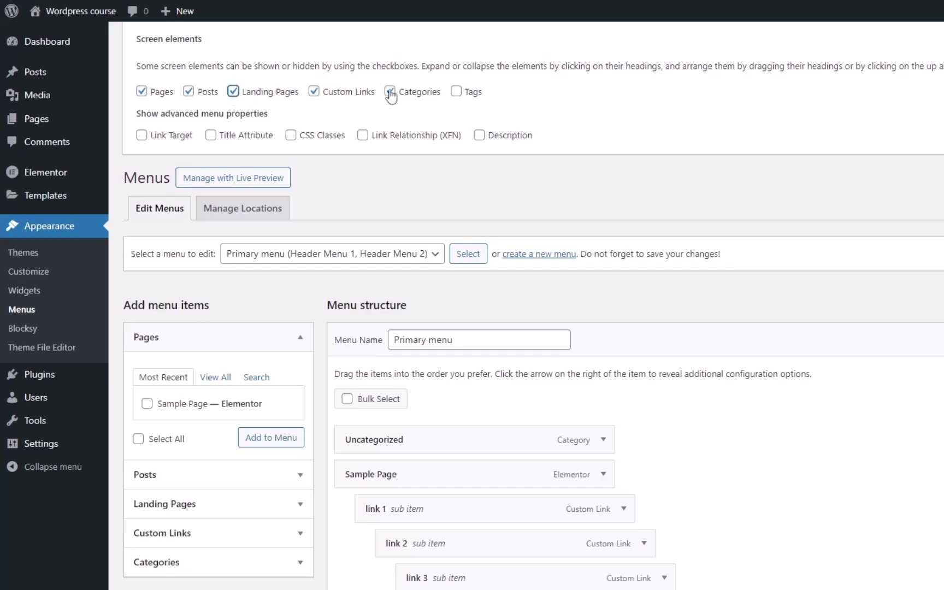
{"action": "left_click", "coordinate": [456, 92]}
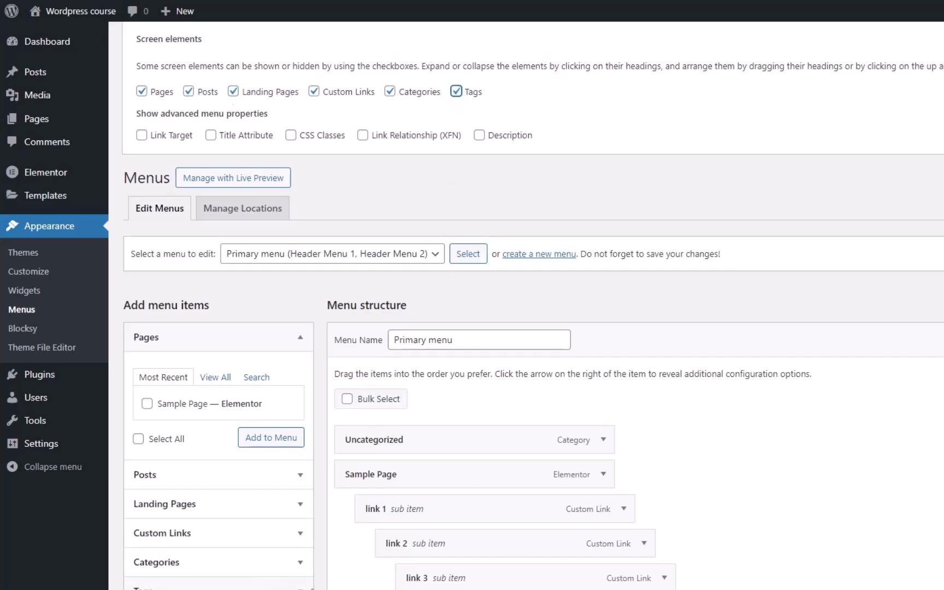
{"action": "mouse_move", "coordinate": [65, 76]}
{"action": "mouse_move", "coordinate": [38, 181]}
Hide the Posts, Landing Pages, Custom Links, Categories and Tags item boxes, and show them all again
{"action": "left_click", "coordinate": [200, 92]}
{"action": "left_click", "coordinate": [233, 92]}
{"action": "left_click", "coordinate": [327, 94]}
{"action": "left_click", "coordinate": [457, 93]}
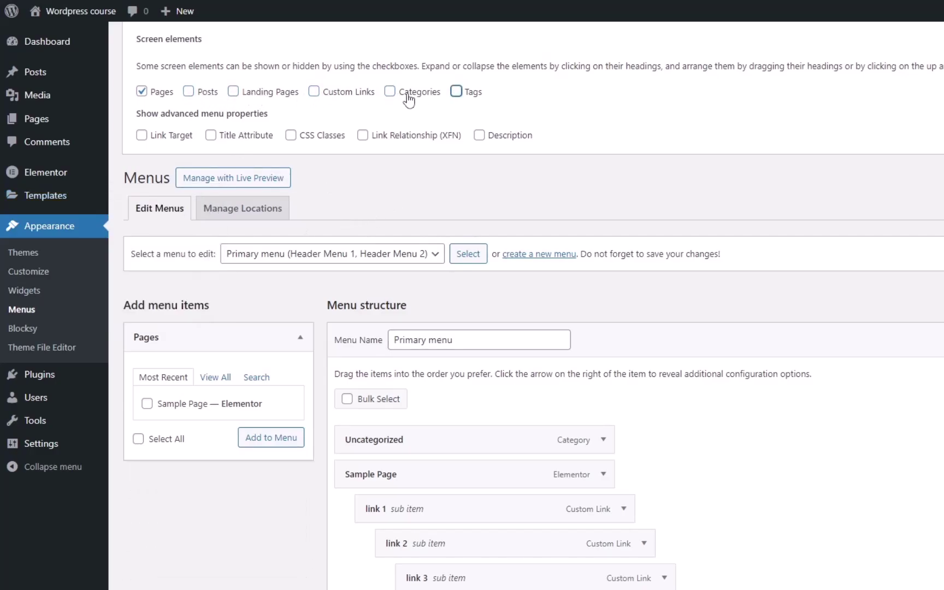
{"action": "left_click", "coordinate": [188, 92]}
{"action": "left_click", "coordinate": [233, 92]}
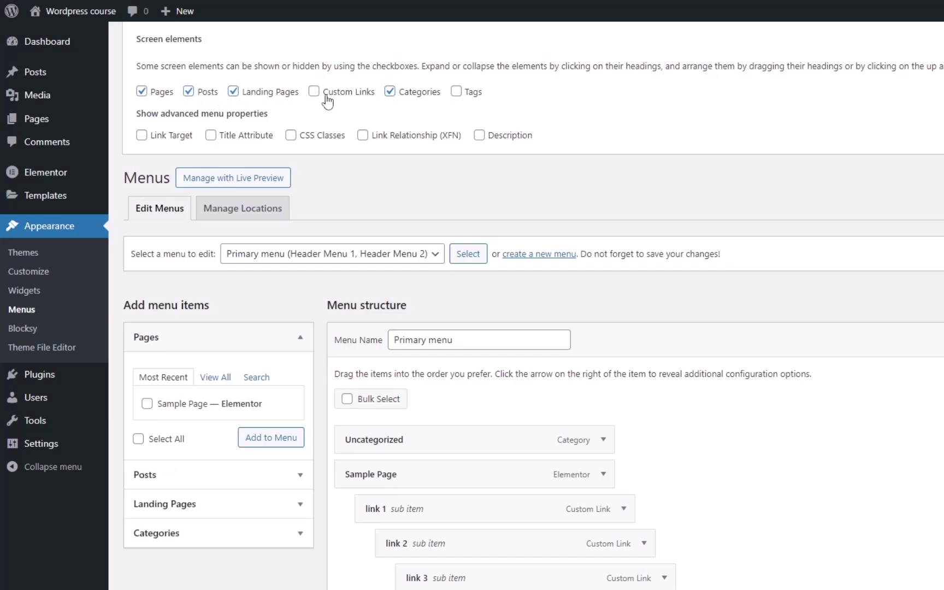
{"action": "left_click", "coordinate": [314, 92]}
{"action": "left_click", "coordinate": [456, 92]}
Enable the Description advanced menu property and collapse the Pages box among the menu items to add
{"action": "left_click", "coordinate": [480, 135]}
{"action": "left_click", "coordinate": [306, 335]}
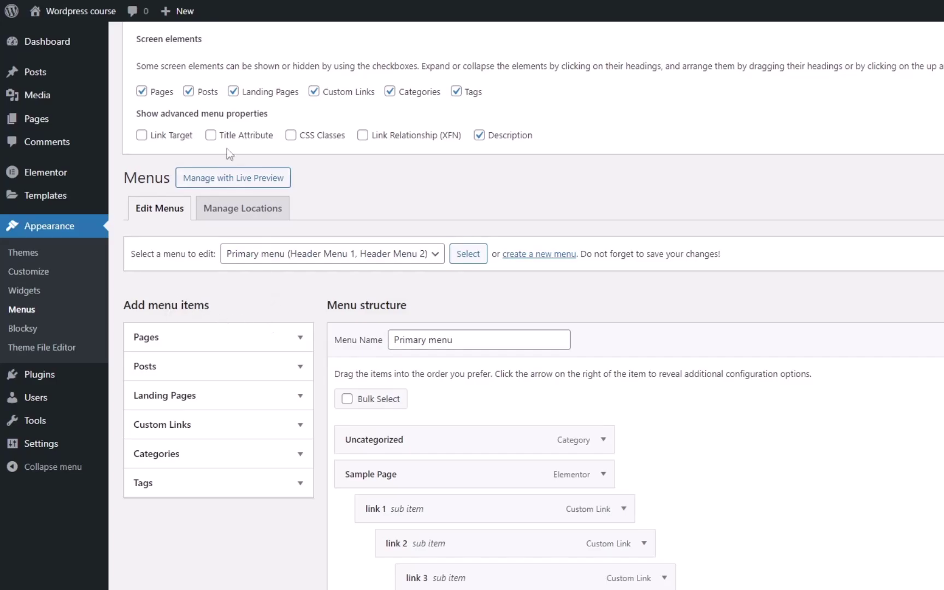
{"action": "left_click_drag", "start_coordinate": [137, 113], "coordinate": [257, 115]}
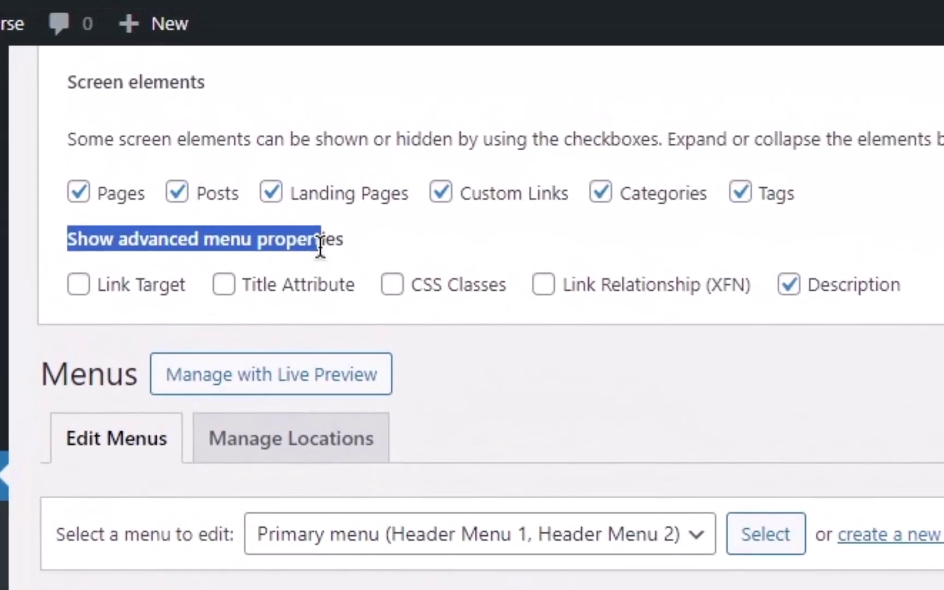
{"action": "left_click", "coordinate": [222, 146]}
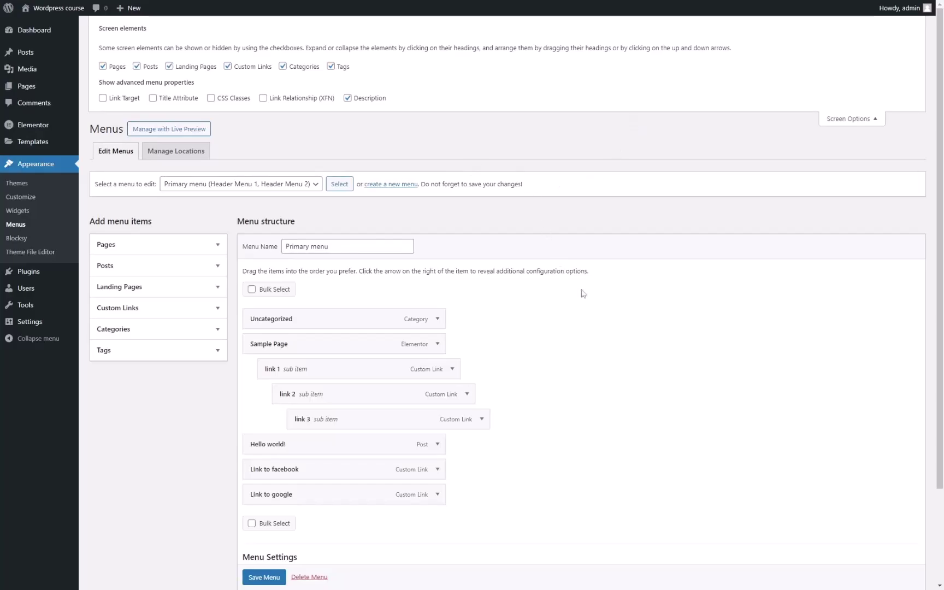
{"action": "scroll", "coordinate": [593, 302], "scroll_direction": "down", "scroll_amount": 2}
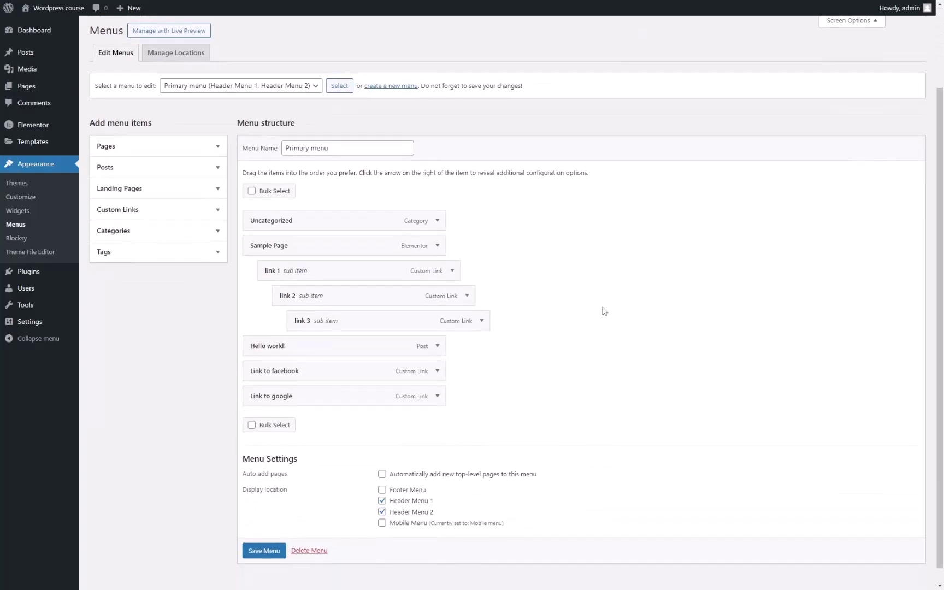
Enable the CSS Classes advanced menu property, and compare the expanded Hello world! menu item with the Posts box entry
{"action": "scroll", "coordinate": [368, 129], "scroll_direction": "up", "scroll_amount": 2}
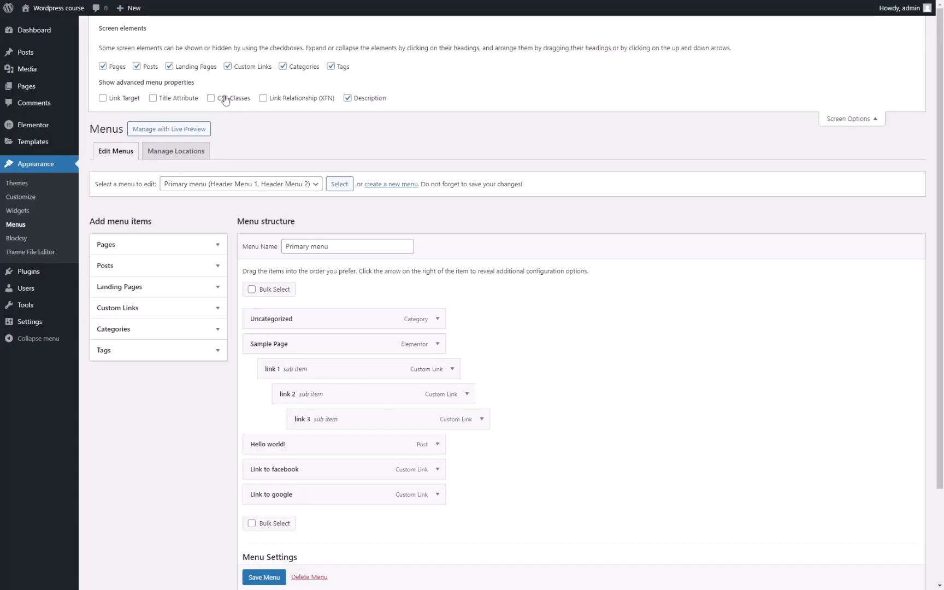
{"action": "scroll", "coordinate": [417, 163], "scroll_direction": "down", "scroll_amount": 3}
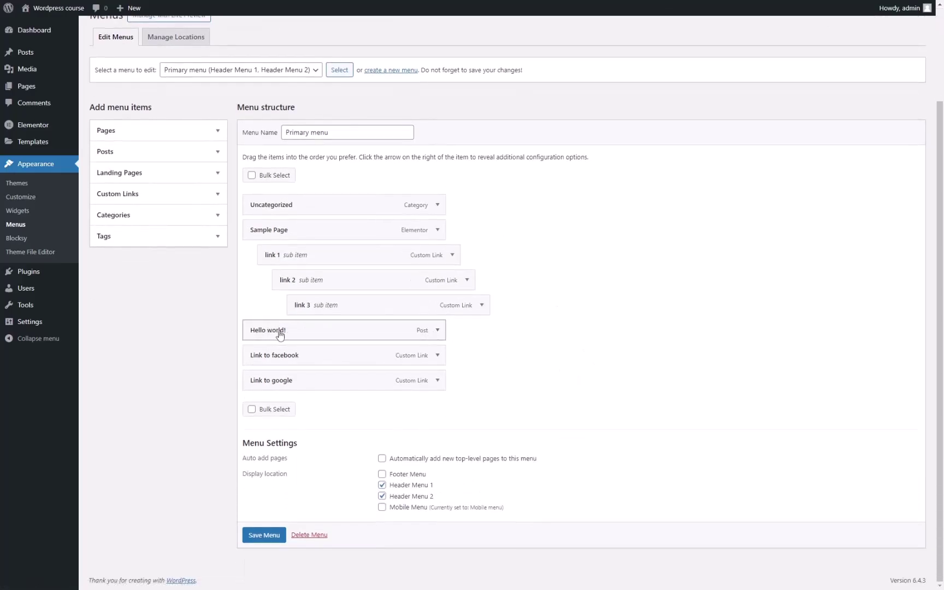
{"action": "left_click", "coordinate": [437, 330]}
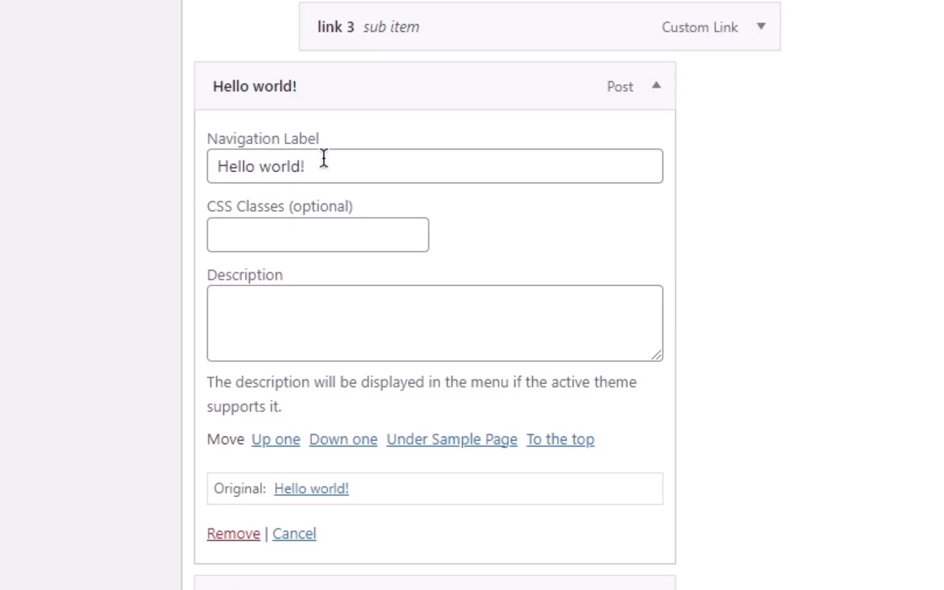
{"action": "left_click", "coordinate": [205, 200]}
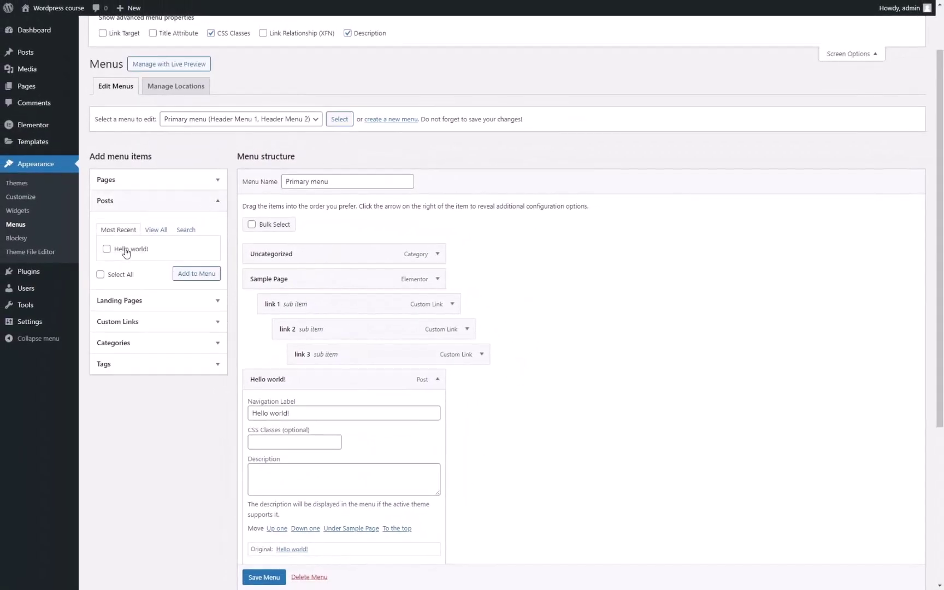
{"action": "left_click", "coordinate": [207, 210]}
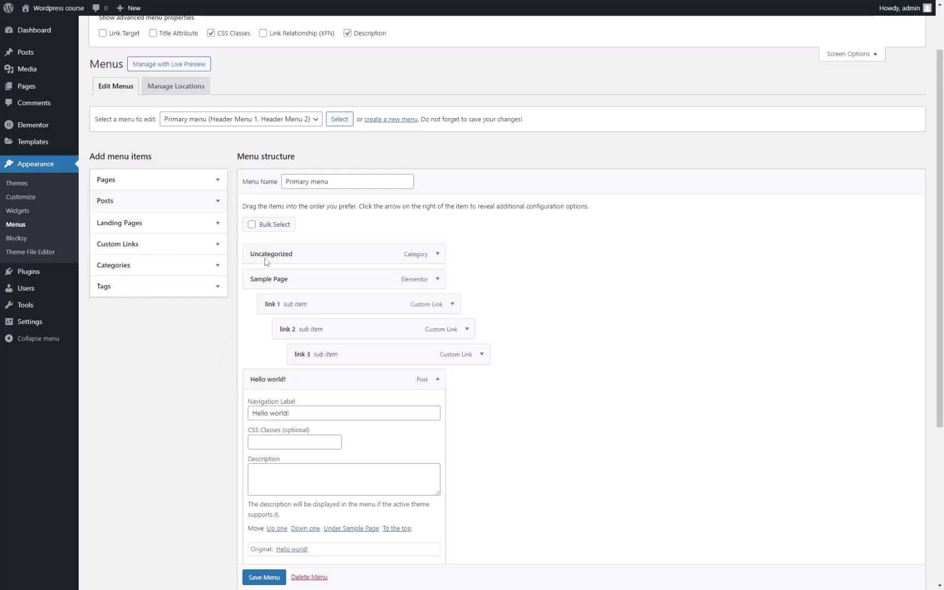
Set the Hello world! item's navigation label to Hello, save the menu and check the label on the reloaded site
{"action": "scroll", "coordinate": [266, 262], "scroll_direction": "down", "scroll_amount": 2}
{"action": "left_click_drag", "start_coordinate": [290, 315], "coordinate": [267, 315]}
{"action": "key", "text": "BackSpace"}
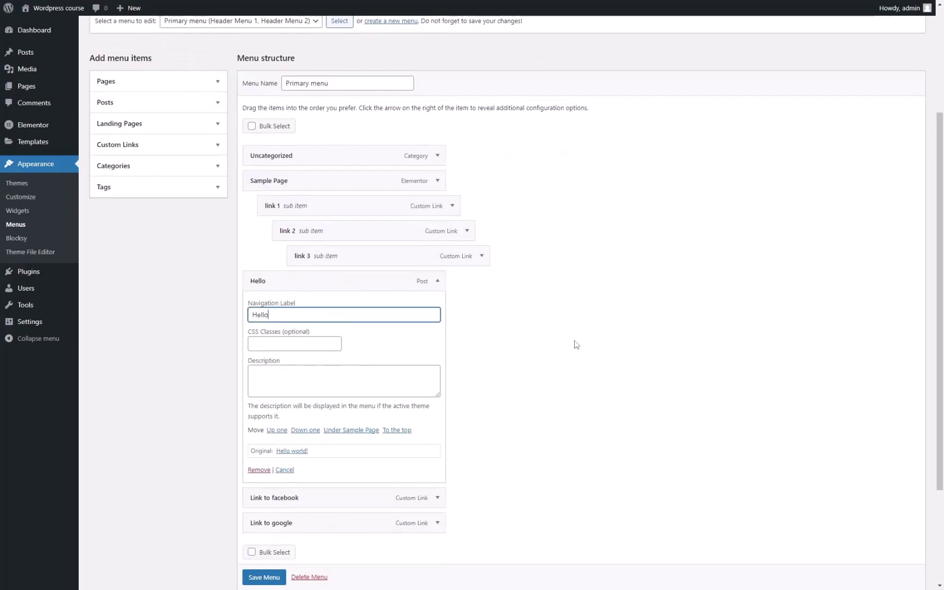
{"action": "scroll", "coordinate": [573, 344], "scroll_direction": "down", "scroll_amount": 3}
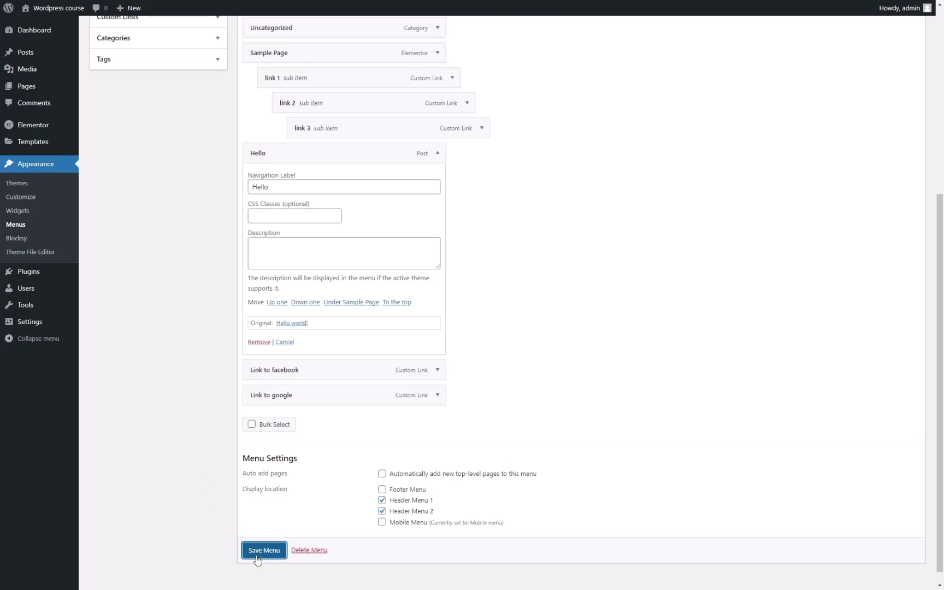
{"action": "key", "text": "ctrl+Tab"}
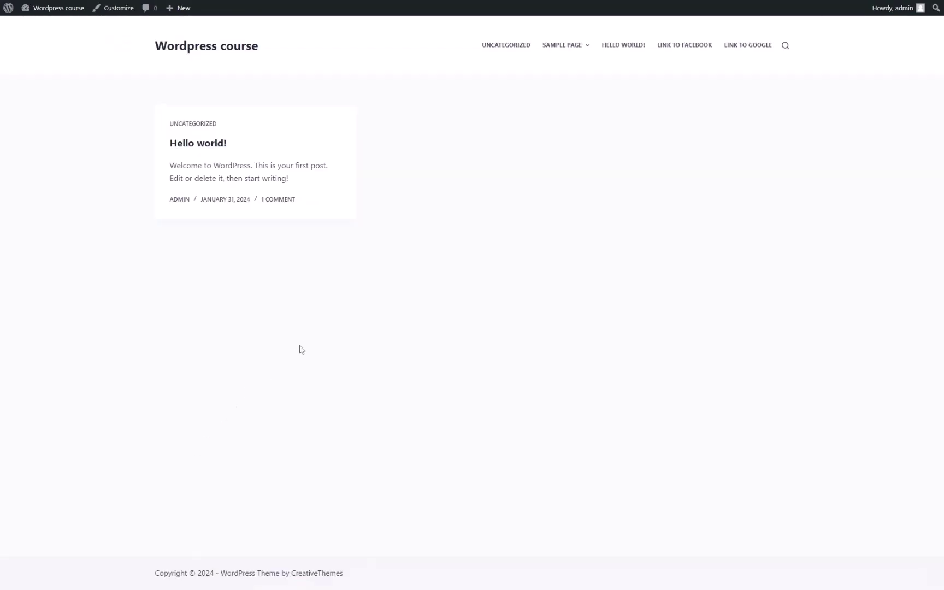
{"action": "key", "text": "F5"}
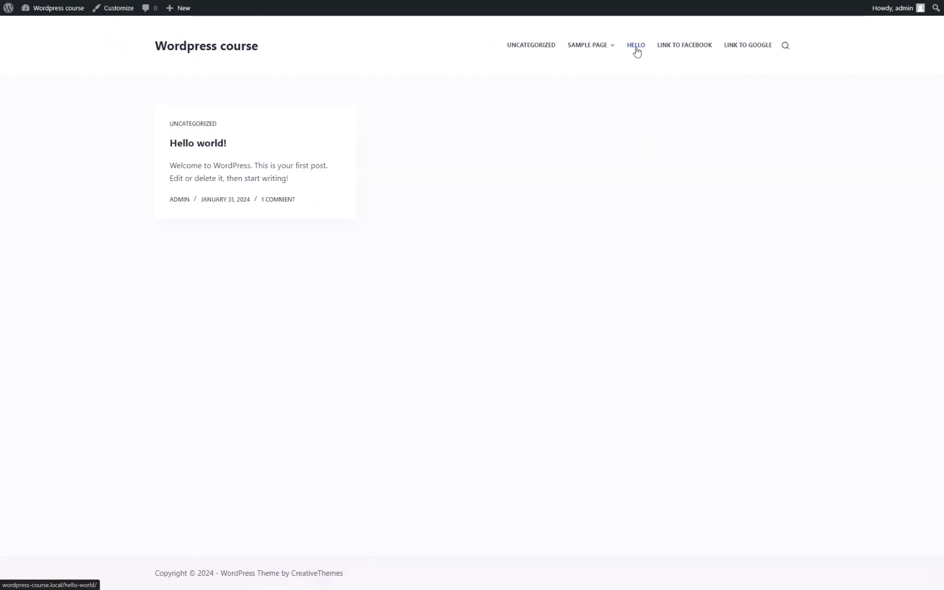
{"action": "key", "text": "ctrl+Tab"}
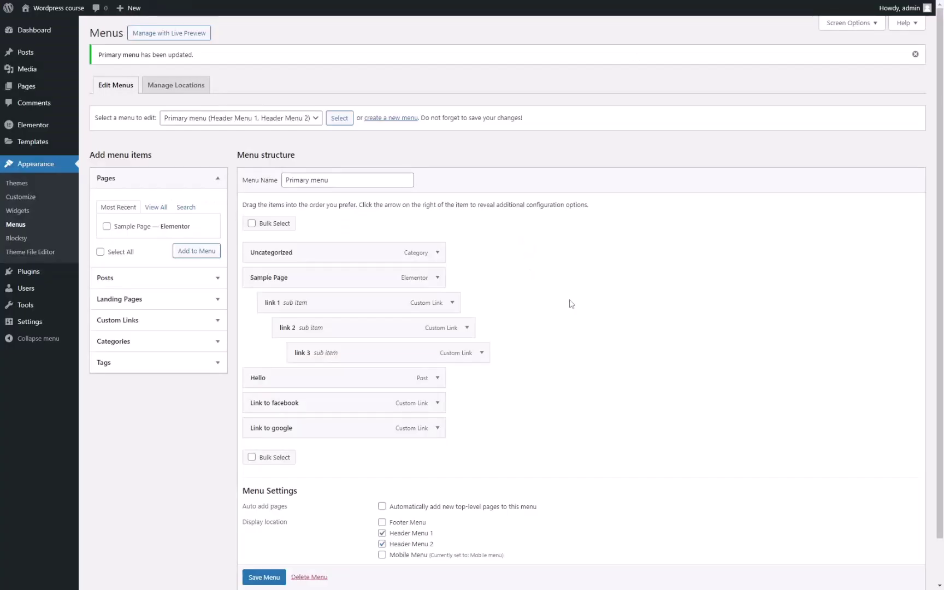
Give the Hello menu item the CSS class redcolormenu and save the menu
{"action": "scroll", "coordinate": [613, 307], "scroll_direction": "down", "scroll_amount": 1}
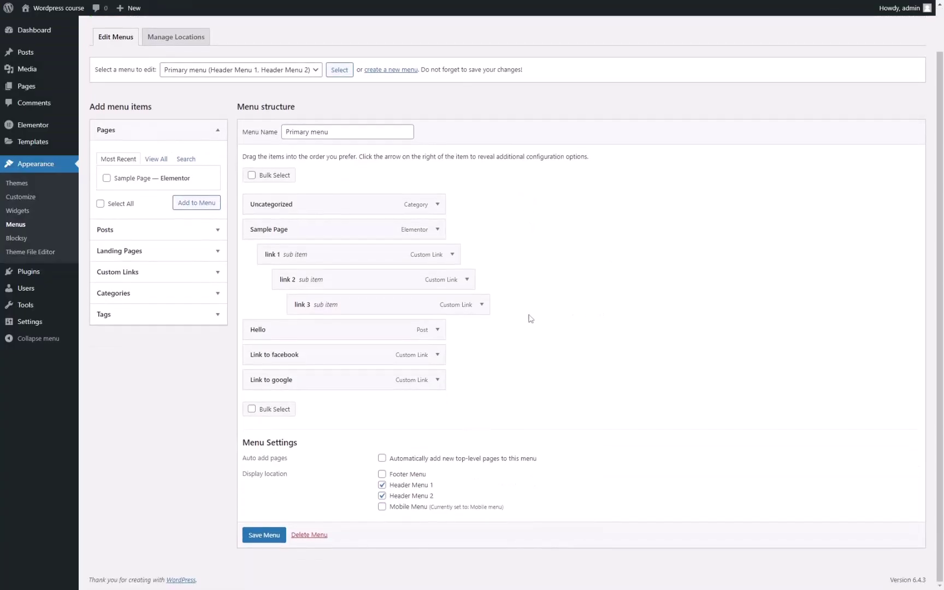
{"action": "left_click", "coordinate": [438, 330]}
{"action": "left_click", "coordinate": [347, 363]}
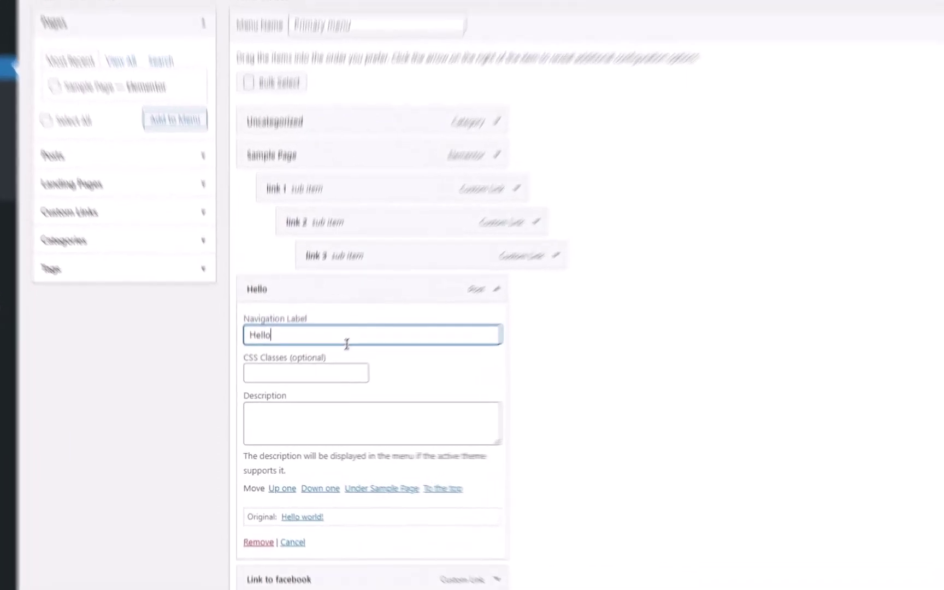
{"action": "left_click", "coordinate": [368, 317]}
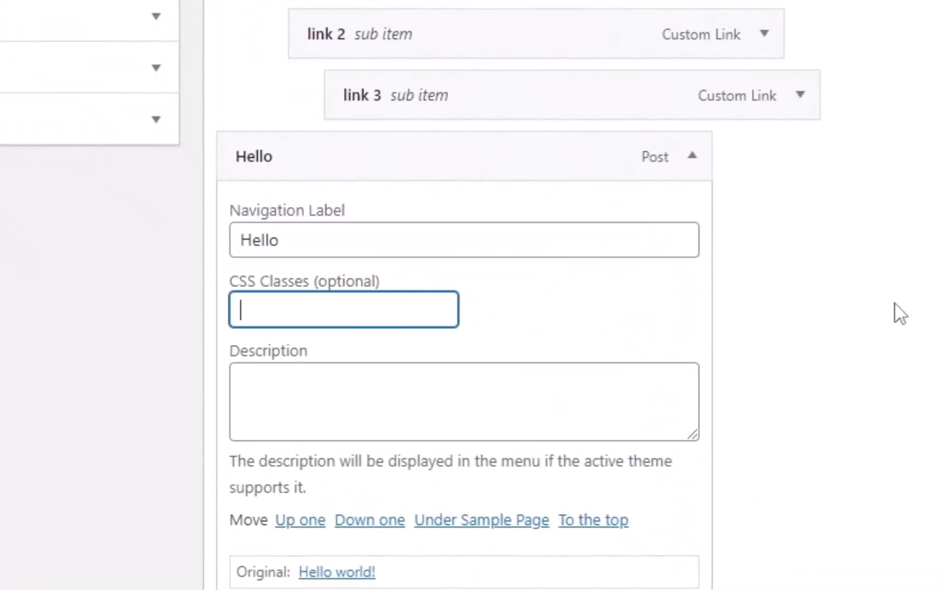
{"action": "type", "text": "redcolormenu"}
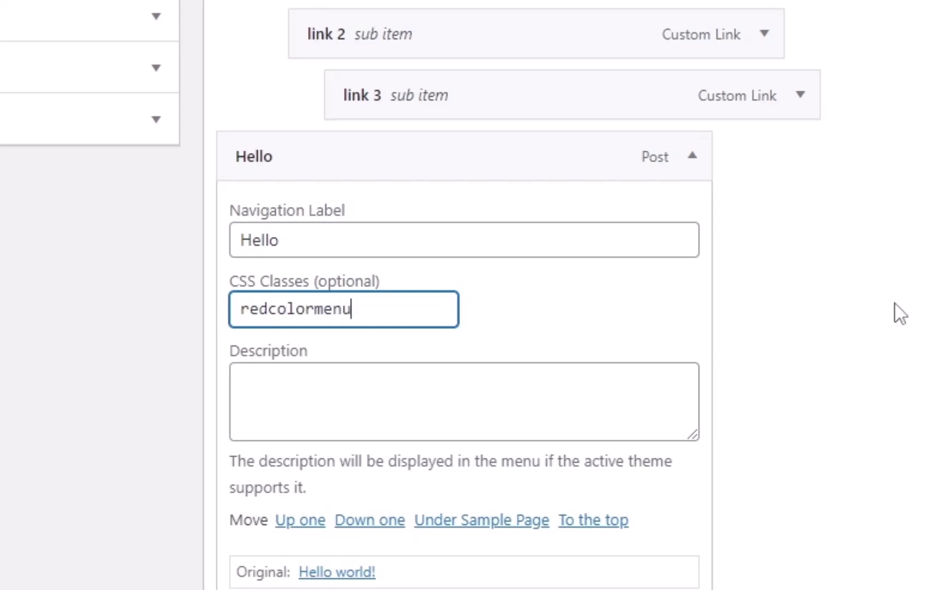
{"action": "left_click", "coordinate": [894, 303]}
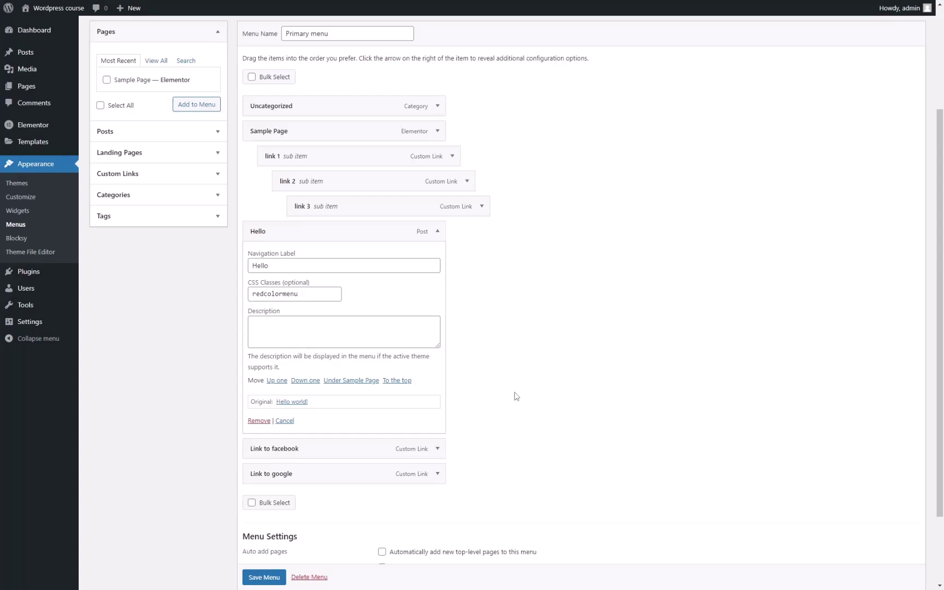
{"action": "left_click", "coordinate": [279, 579]}
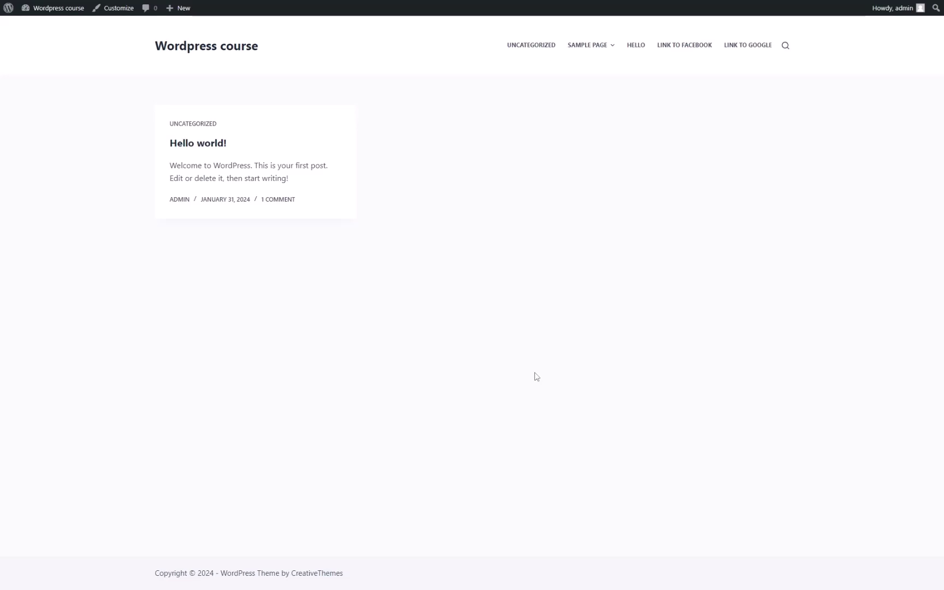
Inspect the Hello header link in the browser developer tools at desktop size, and examine its list item's redcolormenu class
{"action": "key", "text": "ctrl+shift+i"}
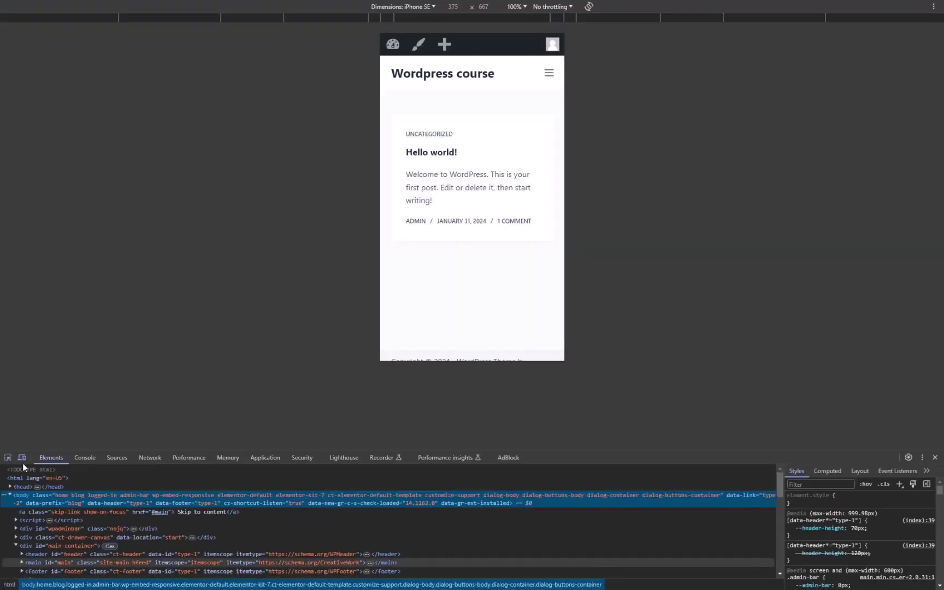
{"action": "left_click", "coordinate": [21, 459]}
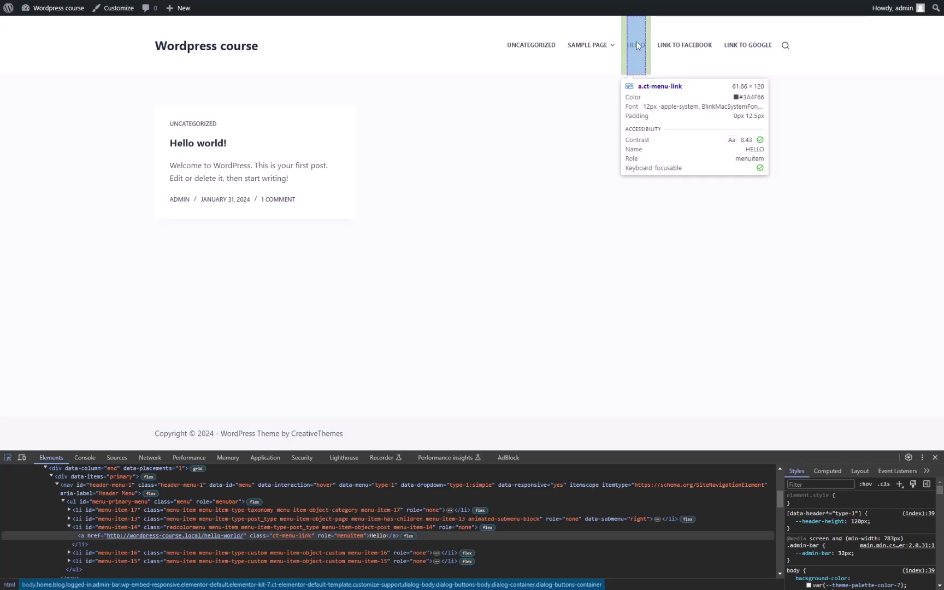
{"action": "left_click", "coordinate": [637, 45]}
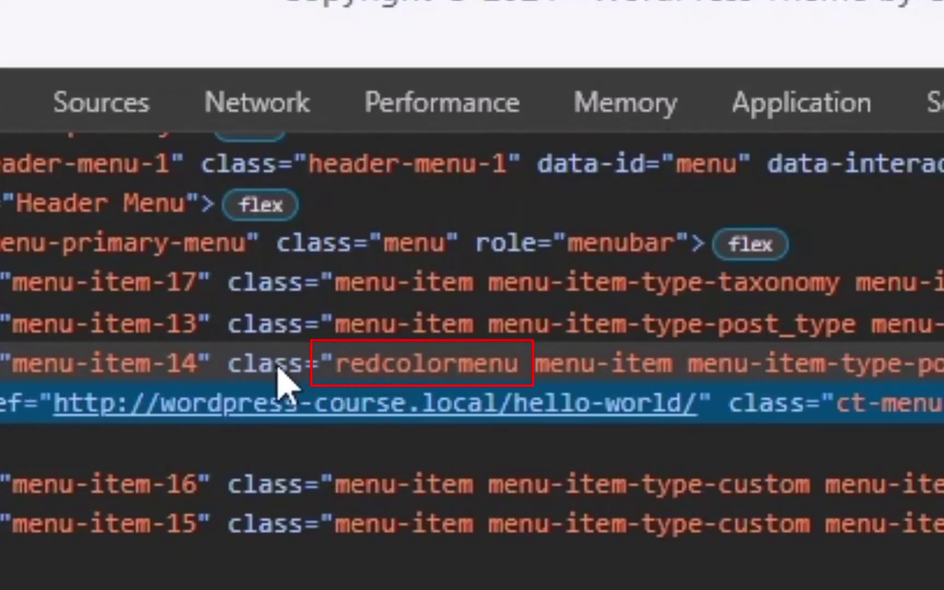
{"action": "double_click", "coordinate": [427, 367]}
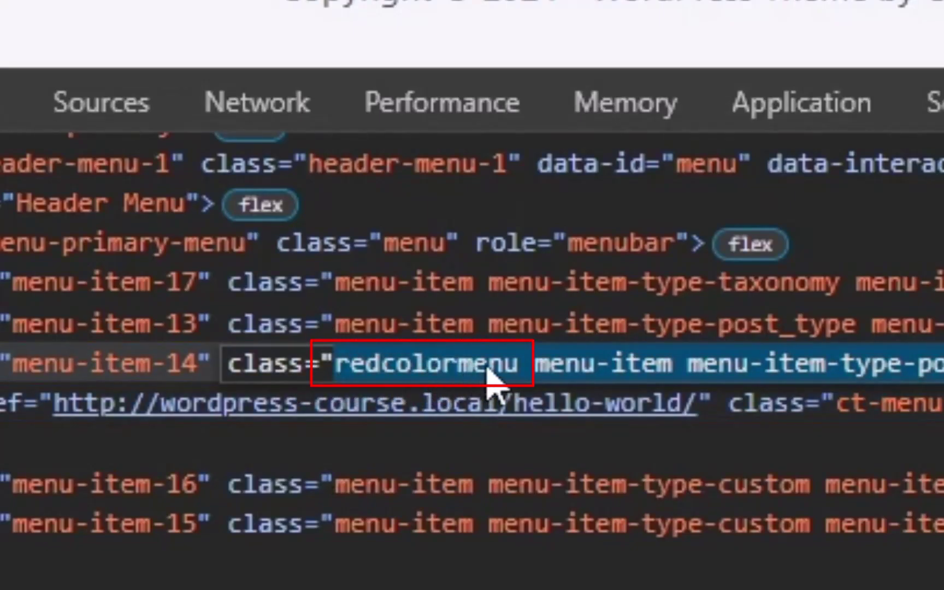
{"action": "left_click", "coordinate": [513, 367]}
{"action": "double_click", "coordinate": [474, 367]}
{"action": "left_click", "coordinate": [377, 367]}
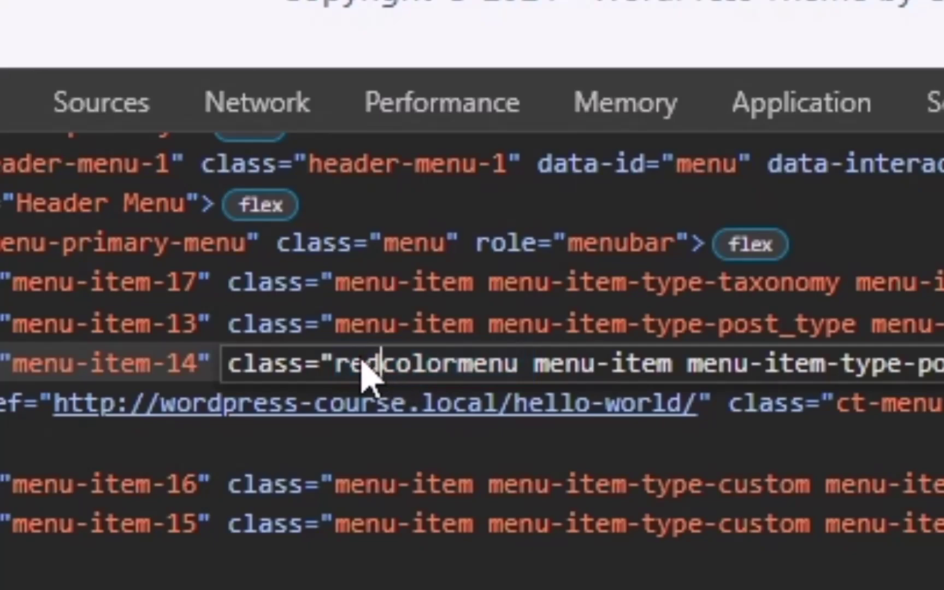
{"action": "left_click_drag", "start_coordinate": [336, 365], "coordinate": [517, 372]}
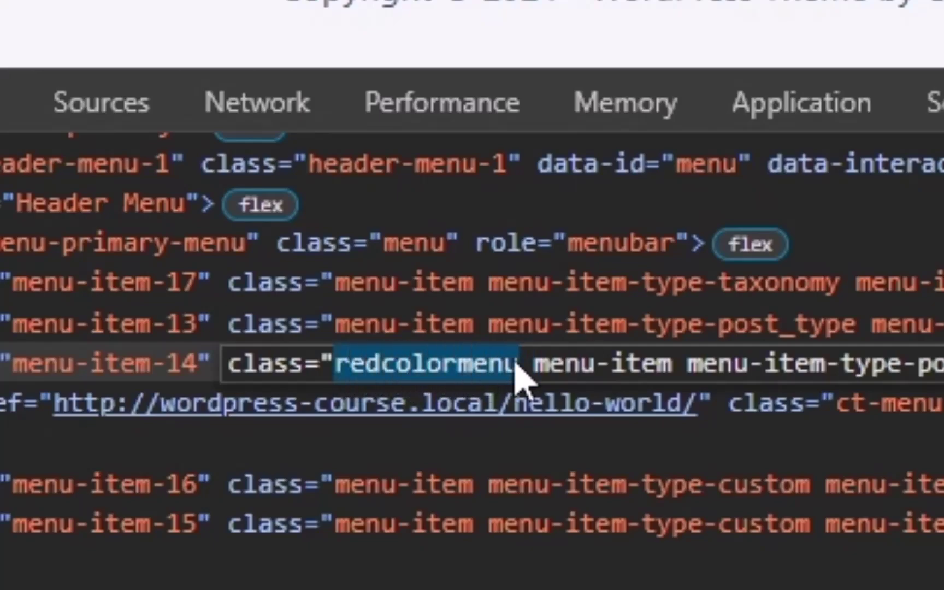
{"action": "left_click", "coordinate": [461, 366]}
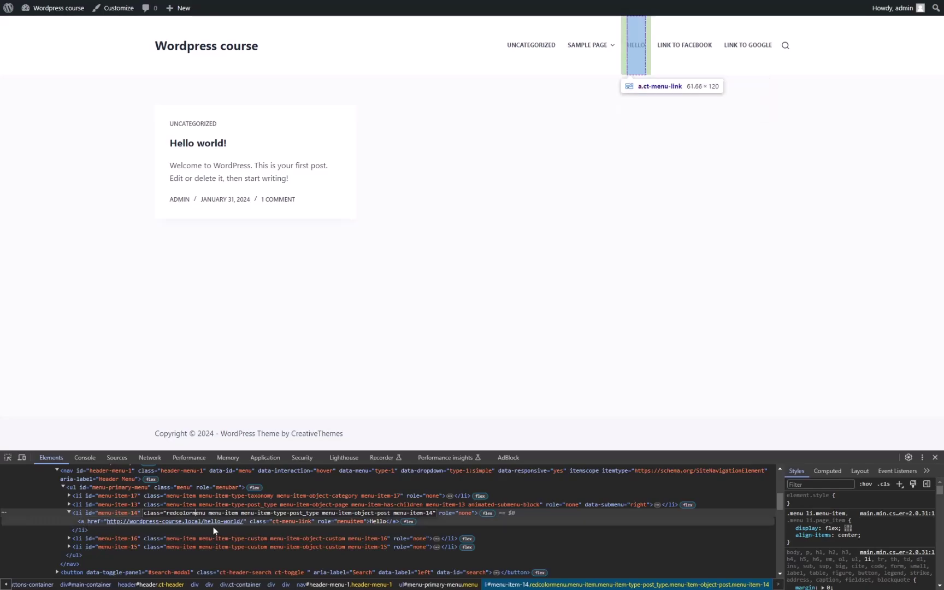
{"action": "left_click", "coordinate": [935, 458]}
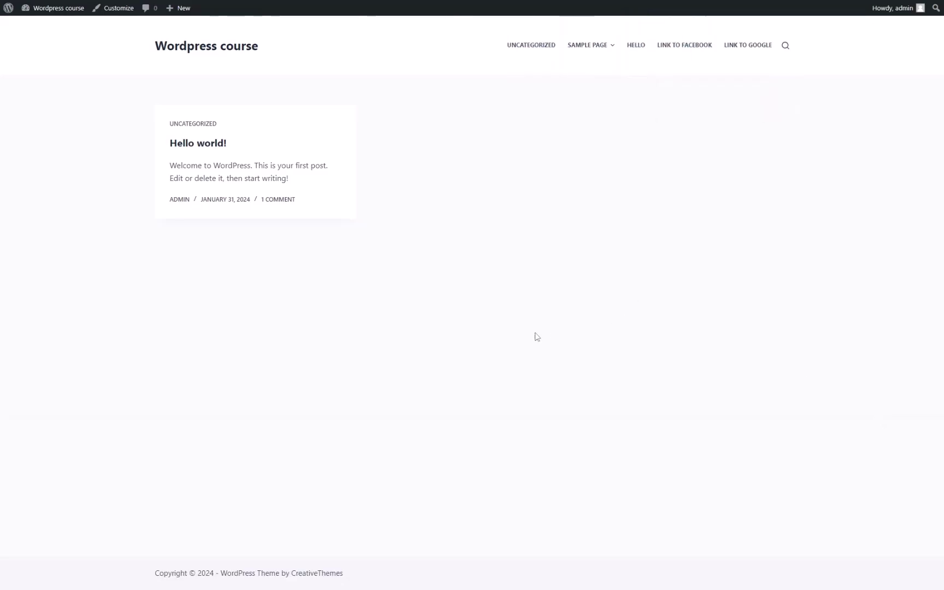
Save the Primary menu again and open the Additional CSS section of the theme customizer
{"action": "key", "text": "ctrl+Tab"}
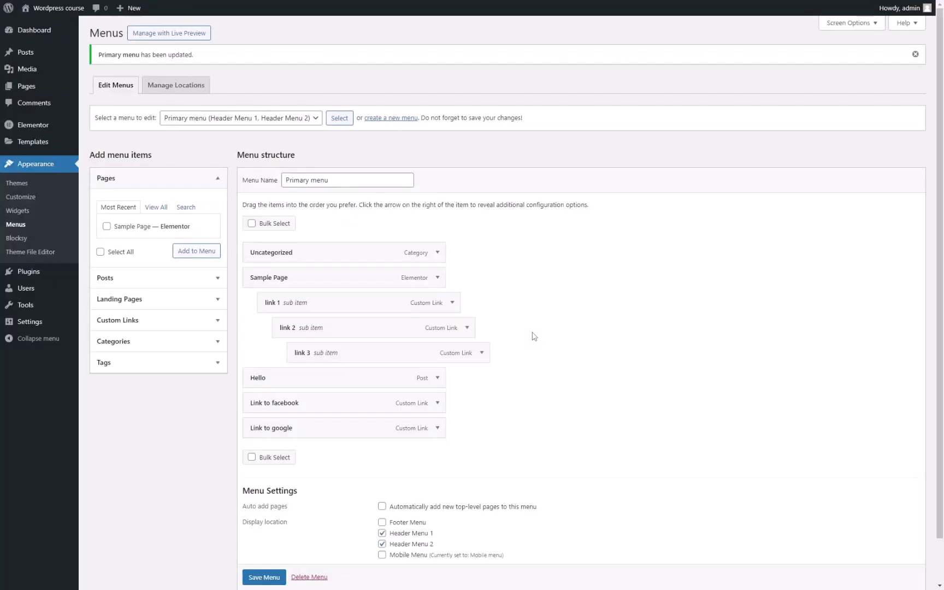
{"action": "left_click", "coordinate": [270, 577]}
{"action": "left_click", "coordinate": [264, 554]}
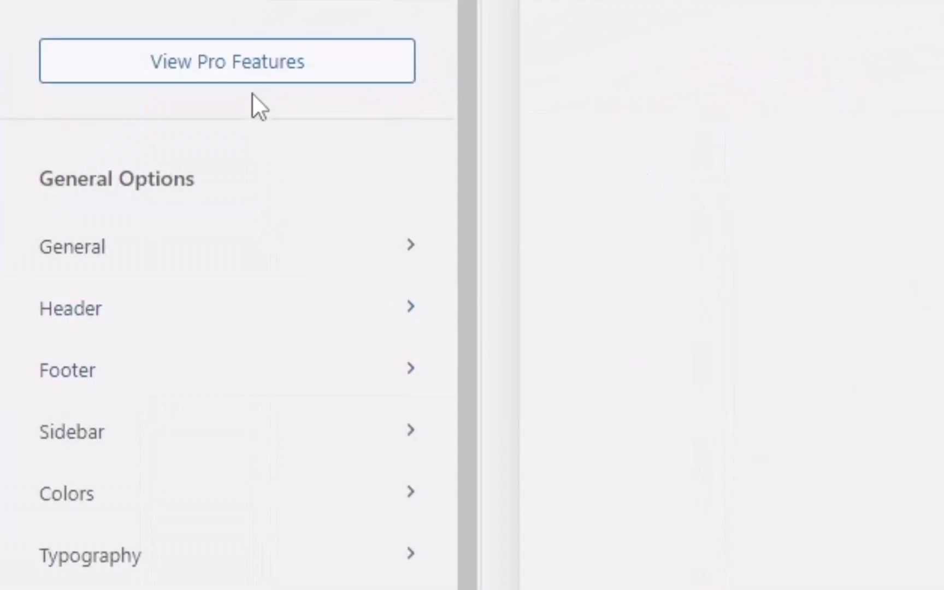
{"action": "scroll", "coordinate": [179, 152], "scroll_direction": "down", "scroll_amount": 8}
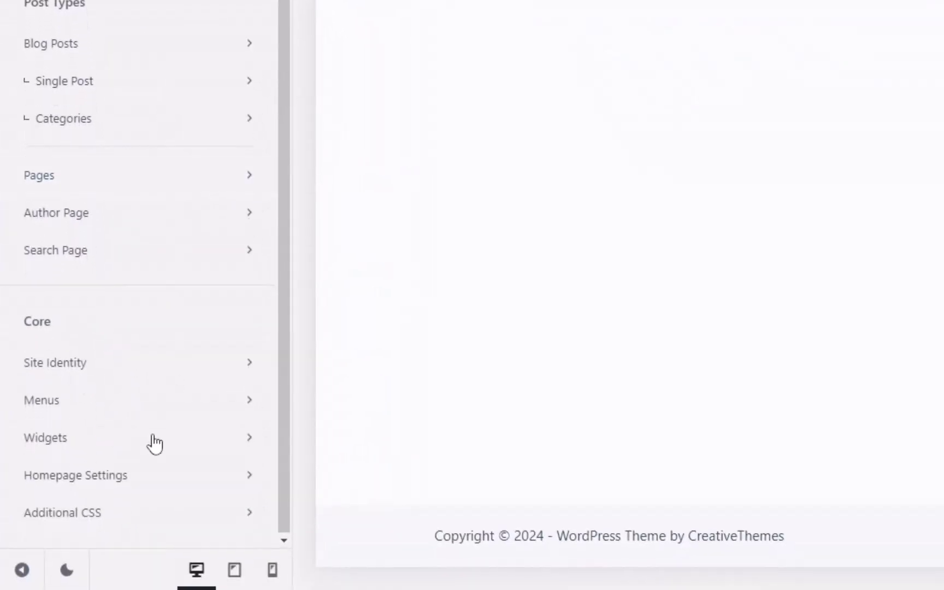
{"action": "left_click", "coordinate": [80, 513]}
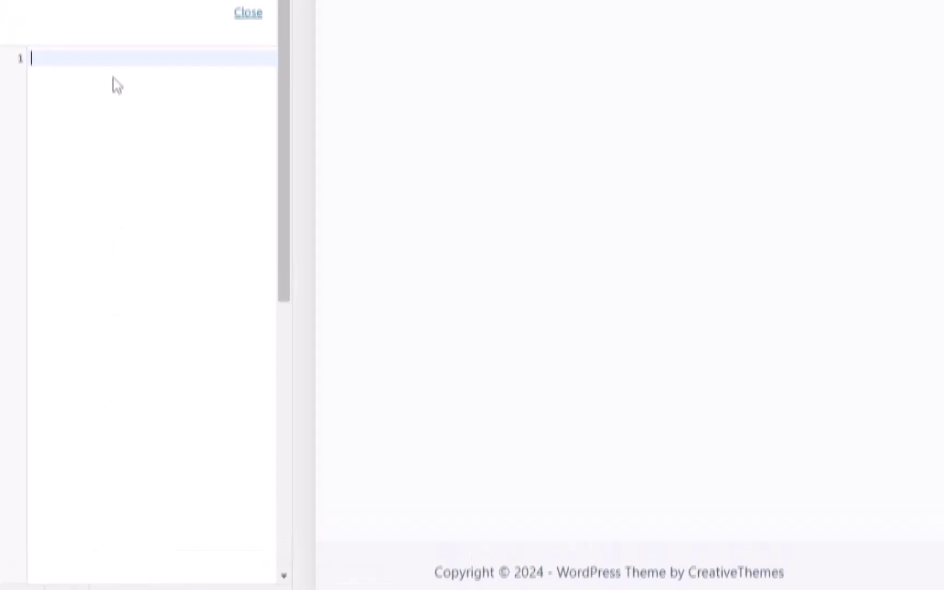
Add a CSS rule for .redcolormenu a with color: red !important, and publish it
{"action": "type", "text": ".redcolormenu"}
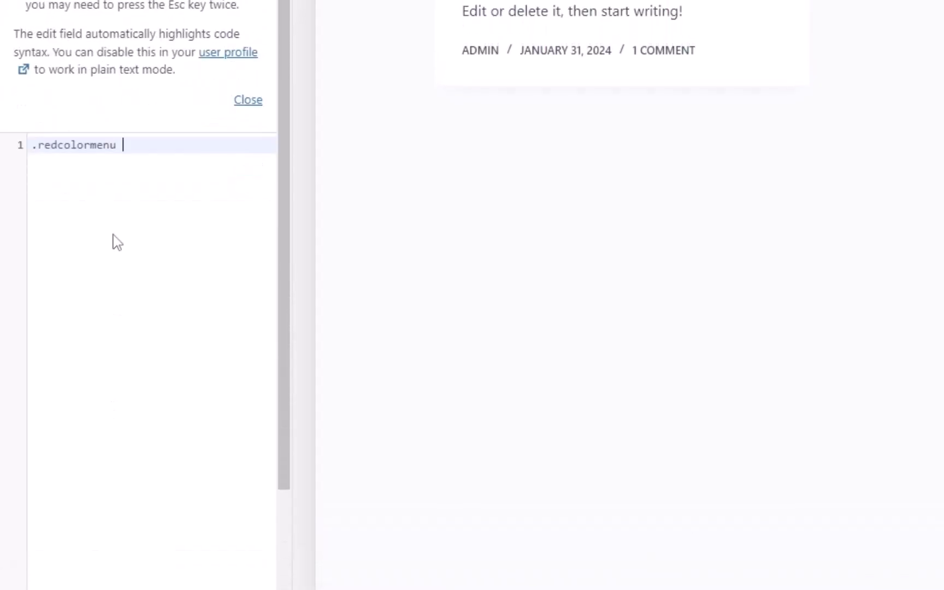
{"action": "type", "text": " a{"}
{"action": "key", "text": "Return"}
{"action": "type", "text": "color: r"}
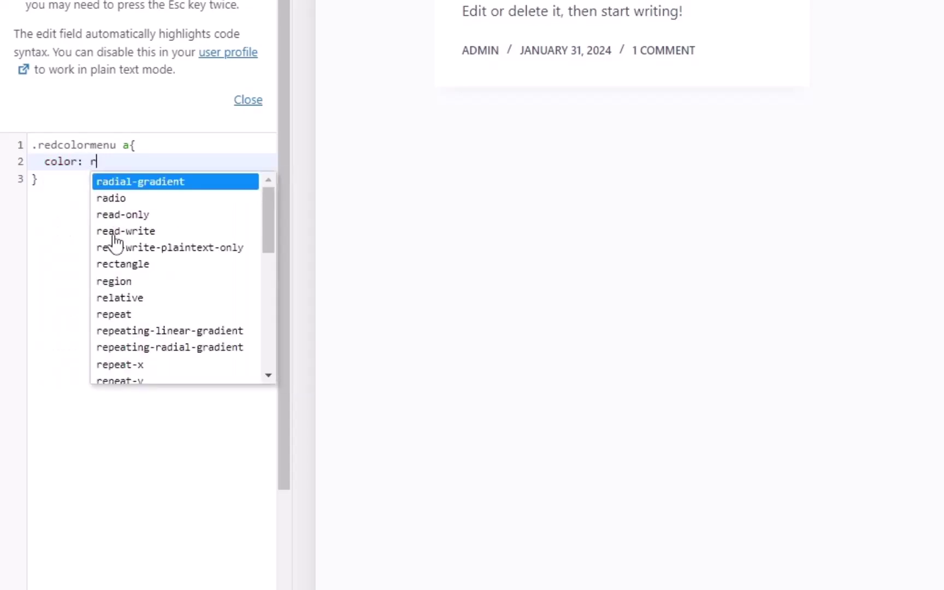
{"action": "type", "text": "ed;"}
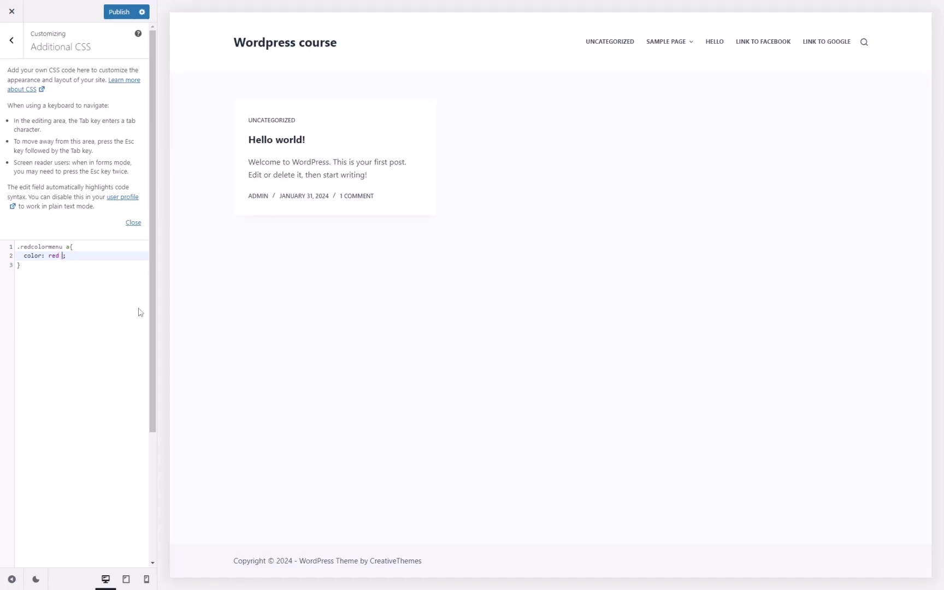
{"action": "type", "text": " !important"}
{"action": "left_click", "coordinate": [75, 256]}
{"action": "left_click", "coordinate": [118, 12]}
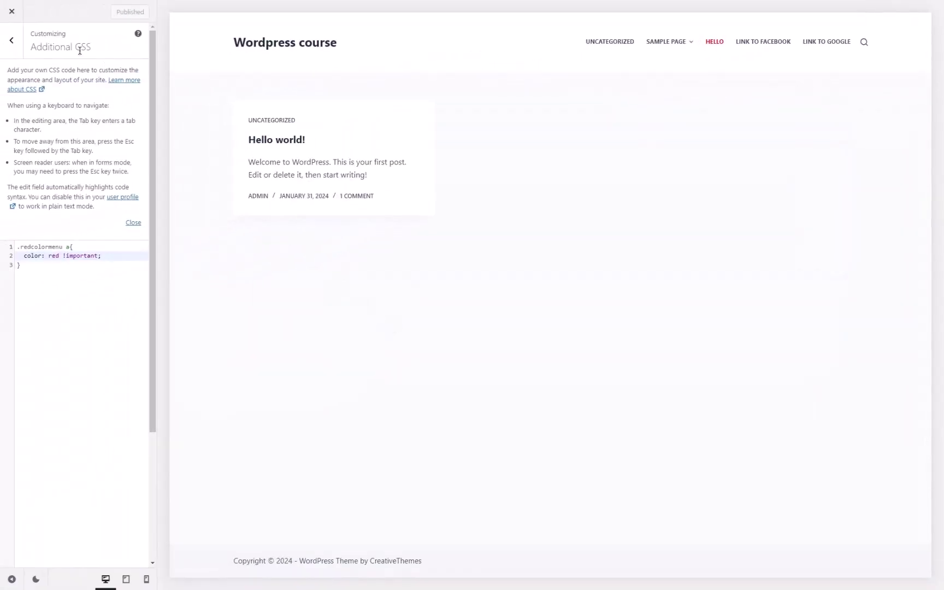
Close the customizer, expand the Hello menu item, and enable the Title Attribute, Link Target and Link Relationship (XFN) advanced menu properties
{"action": "left_click", "coordinate": [11, 11]}
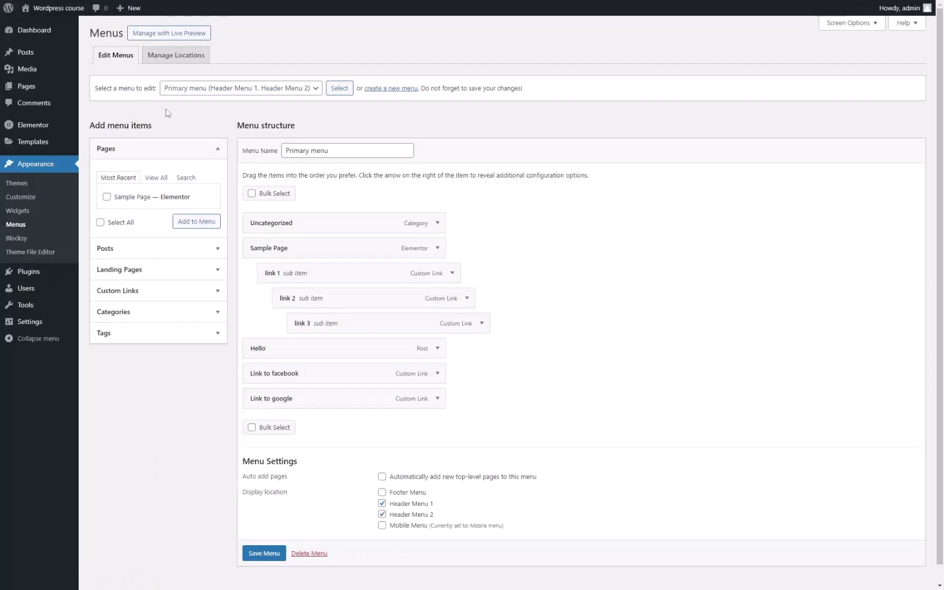
{"action": "left_click", "coordinate": [438, 348]}
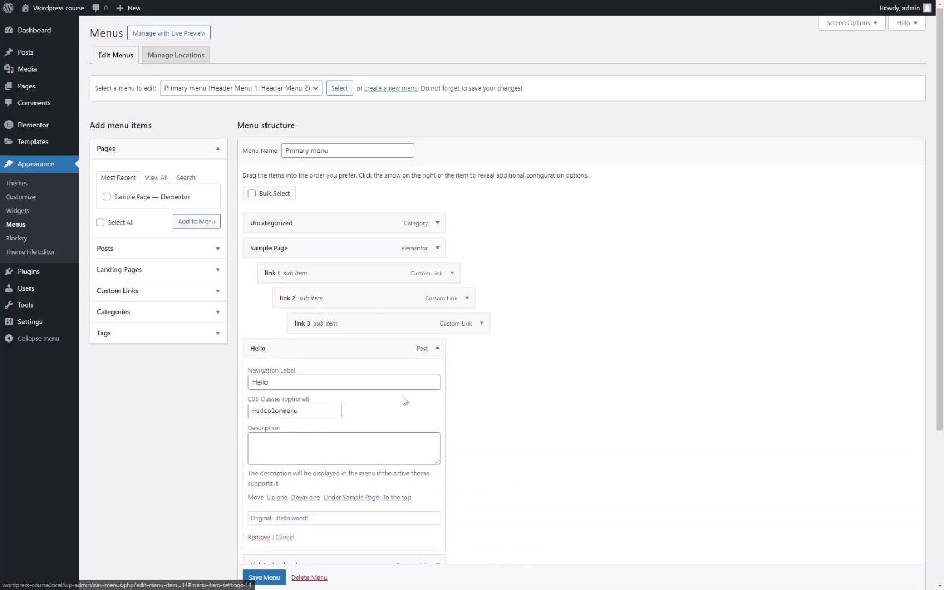
{"action": "left_click", "coordinate": [851, 25]}
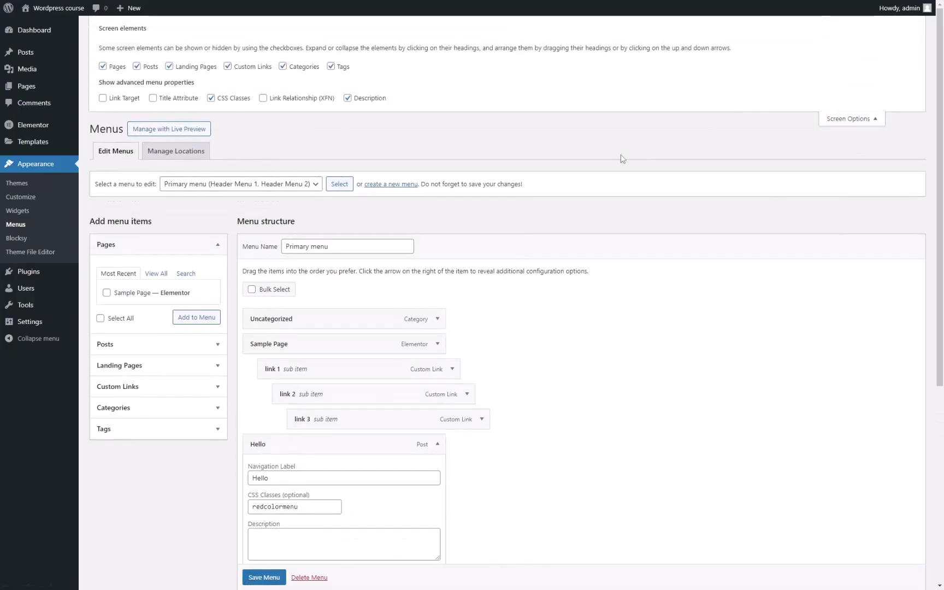
{"action": "left_click", "coordinate": [180, 100]}
{"action": "left_click", "coordinate": [121, 99]}
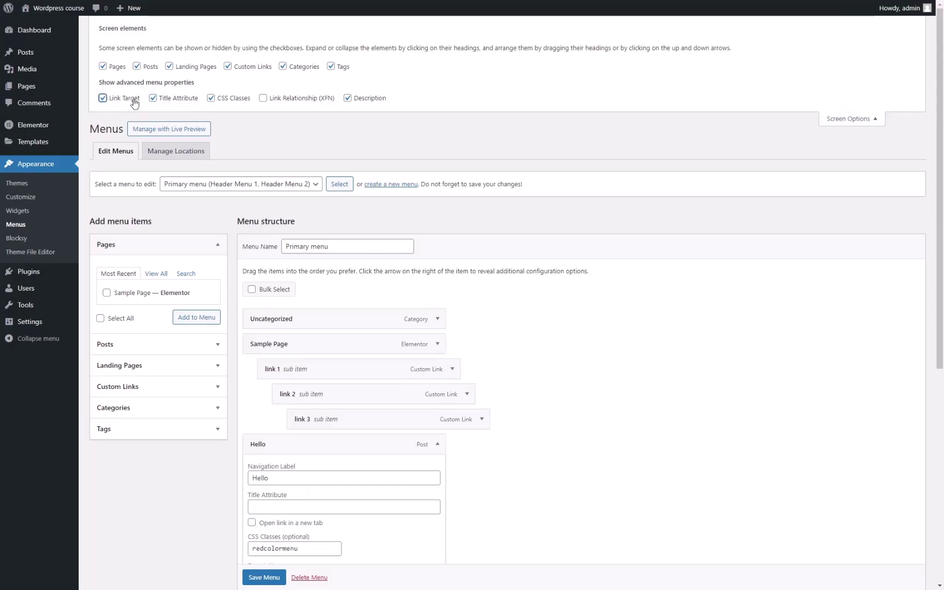
{"action": "left_click", "coordinate": [266, 99]}
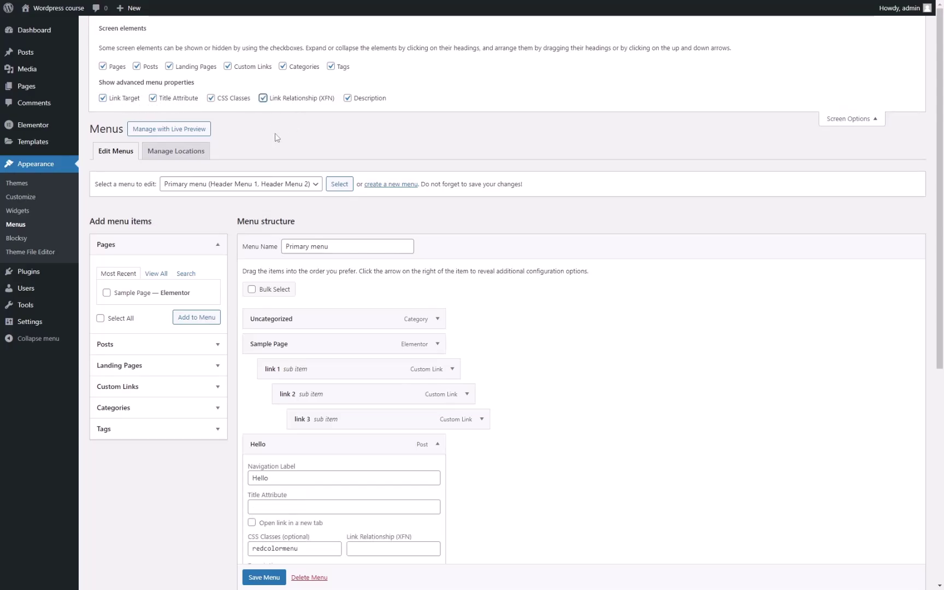
Examine the Hello menu item's title attribute, new-tab, CSS class, link relationship and description fields, and collapse the item
{"action": "scroll", "coordinate": [276, 124], "scroll_direction": "down", "scroll_amount": 2}
{"action": "scroll", "coordinate": [453, 280], "scroll_direction": "down", "scroll_amount": 4}
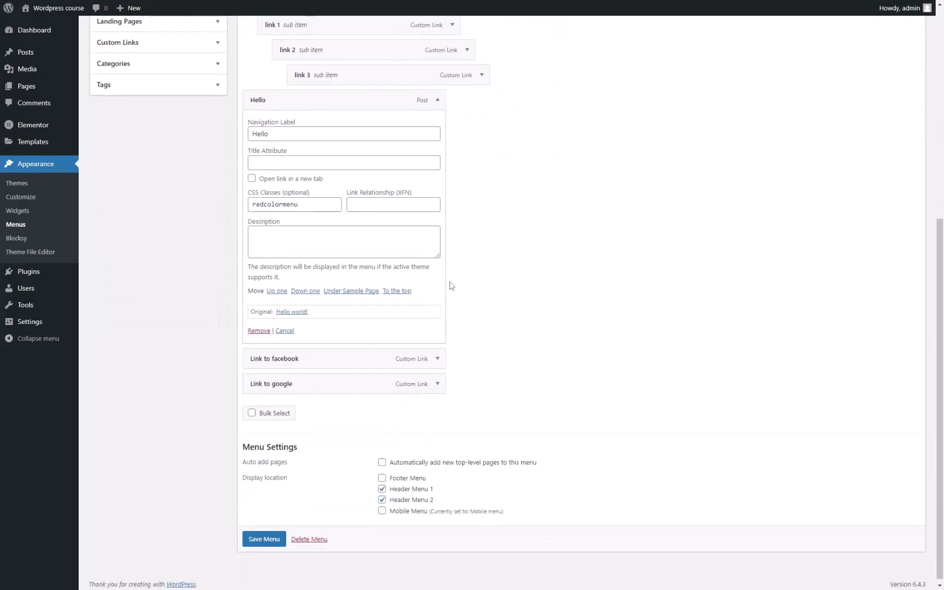
{"action": "scroll", "coordinate": [384, 230], "scroll_direction": "up", "scroll_amount": 1}
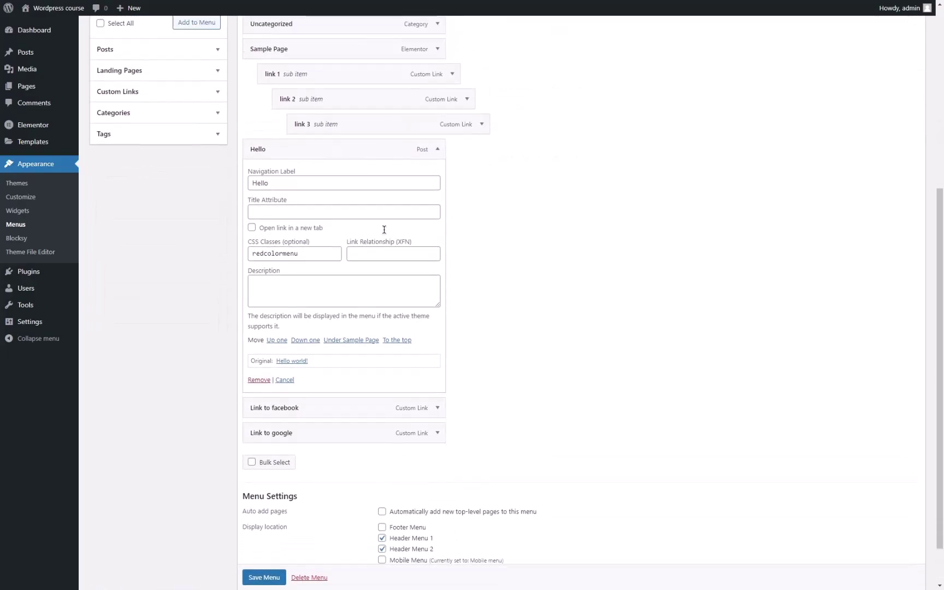
{"action": "scroll", "coordinate": [406, 253], "scroll_direction": "up", "scroll_amount": 2}
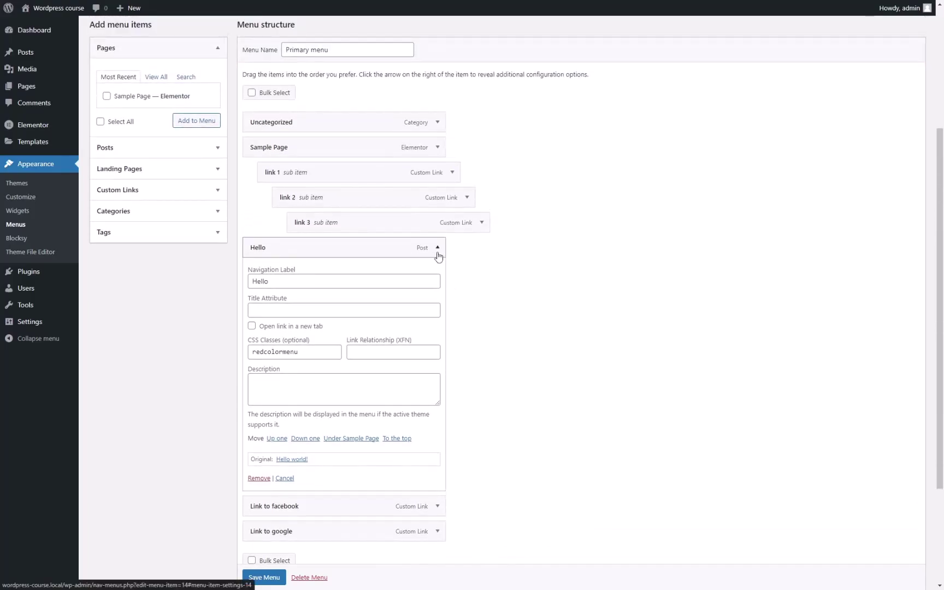
{"action": "left_click", "coordinate": [438, 252]}
Look over the Primary menu's structure and display settings, and save the menu
{"action": "scroll", "coordinate": [633, 337], "scroll_direction": "up", "scroll_amount": 3}
{"action": "scroll", "coordinate": [564, 402], "scroll_direction": "down", "scroll_amount": 2}
{"action": "scroll", "coordinate": [601, 394], "scroll_direction": "up", "scroll_amount": 2}
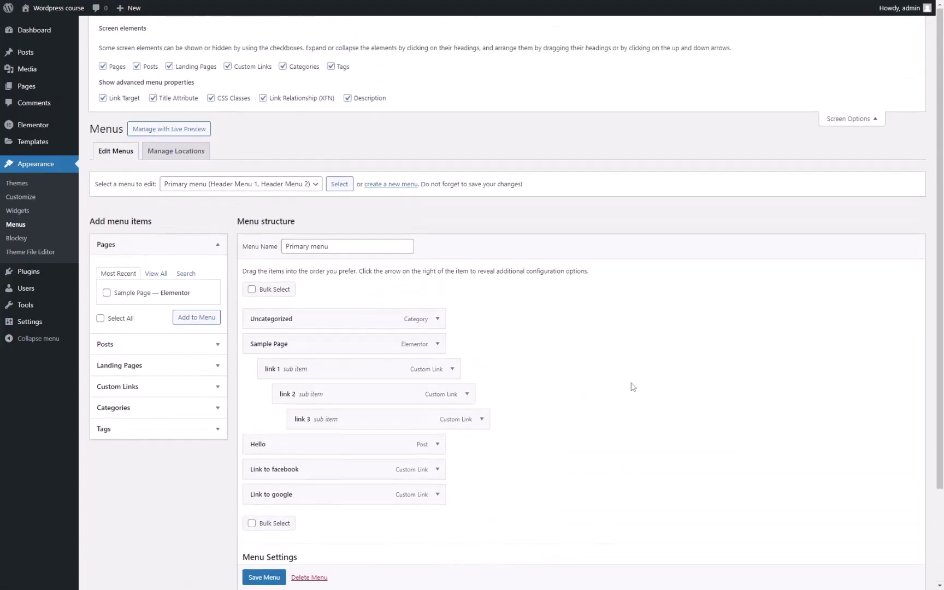
{"action": "scroll", "coordinate": [609, 346], "scroll_direction": "down", "scroll_amount": 3}
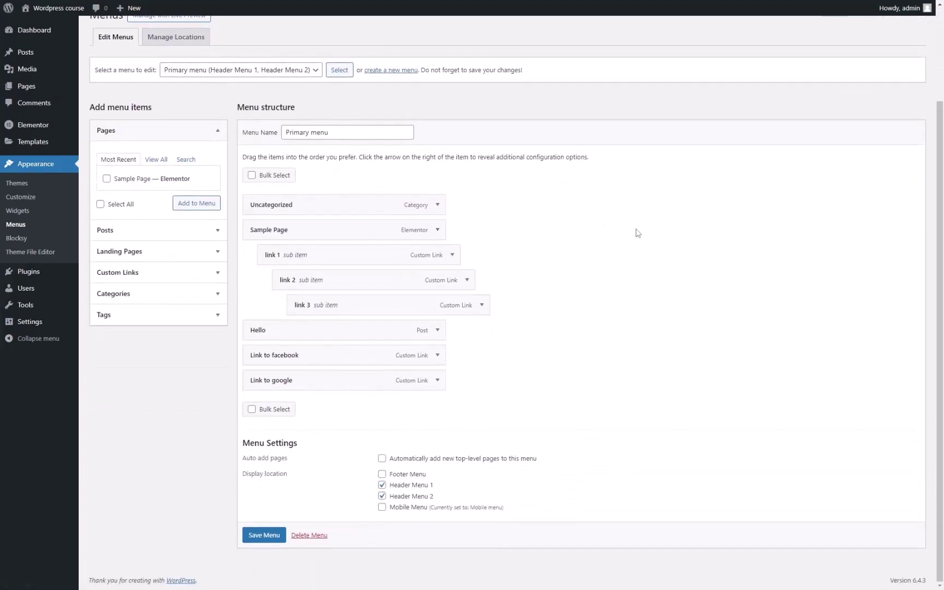
{"action": "scroll", "coordinate": [623, 273], "scroll_direction": "up", "scroll_amount": 2}
{"action": "left_click", "coordinate": [262, 577]}
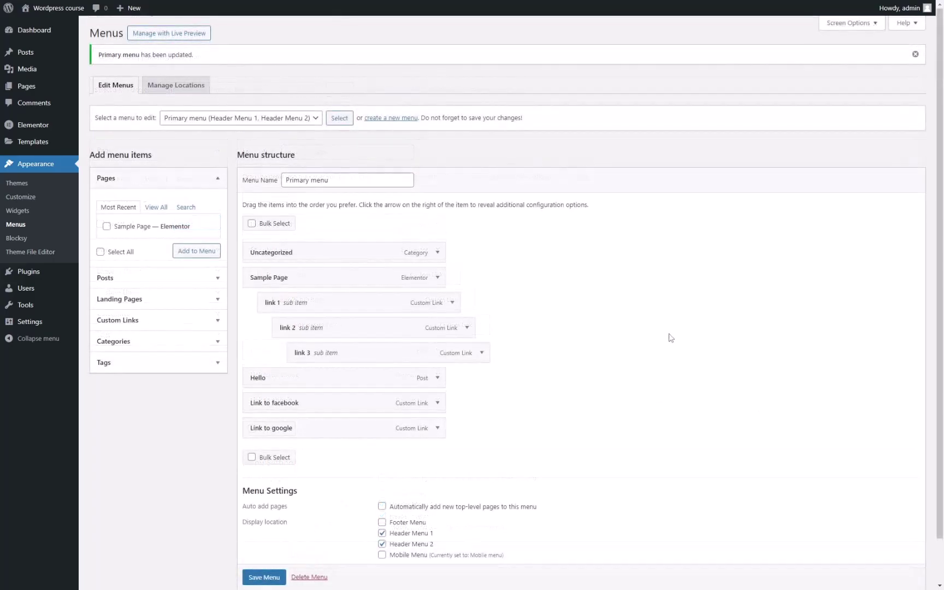
Open the Theme File Editor, acknowledge the direct-editing notice, and open Blocksy's Theme Functions file (functions.php)
{"action": "left_click", "coordinate": [34, 259]}
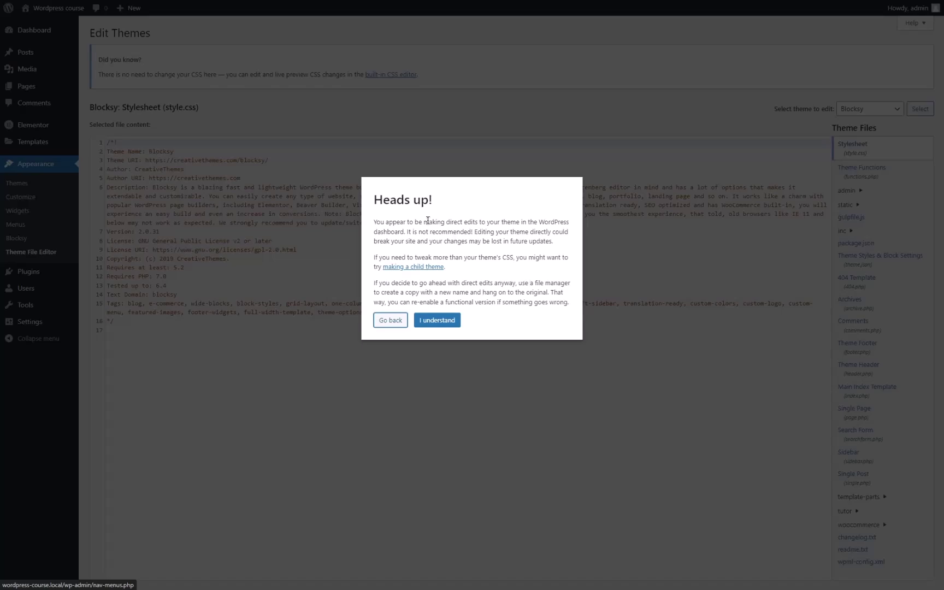
{"action": "left_click_drag", "start_coordinate": [374, 194], "coordinate": [437, 199]}
{"action": "left_click", "coordinate": [437, 200]}
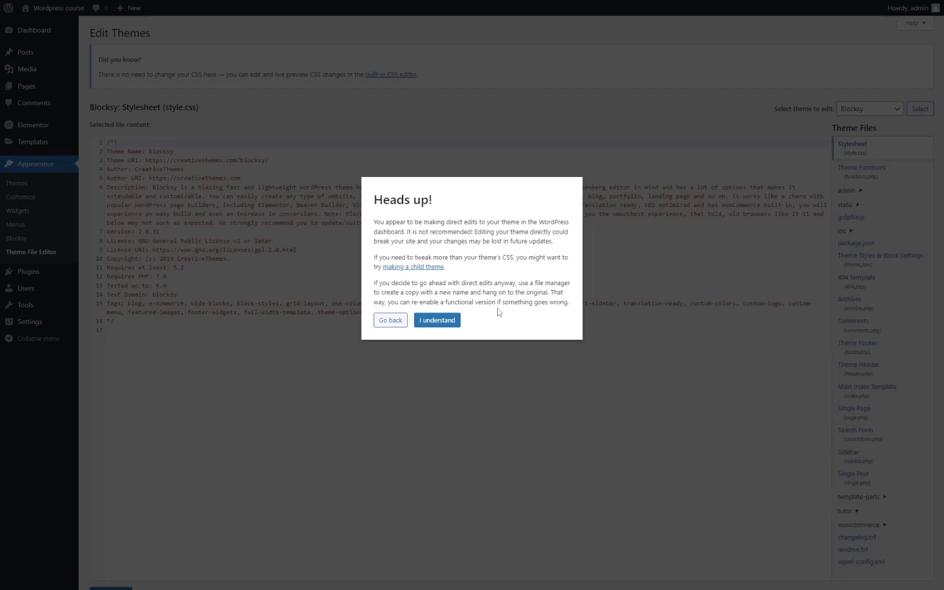
{"action": "left_click", "coordinate": [441, 319]}
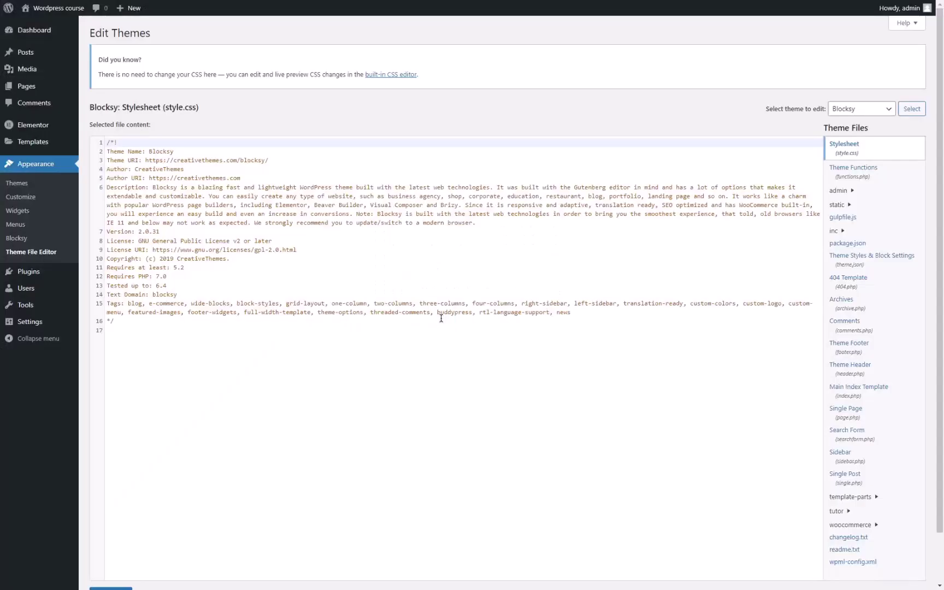
{"action": "scroll", "coordinate": [853, 202], "scroll_direction": "down", "scroll_amount": 1}
{"action": "scroll", "coordinate": [853, 202], "scroll_direction": "up", "scroll_amount": 1}
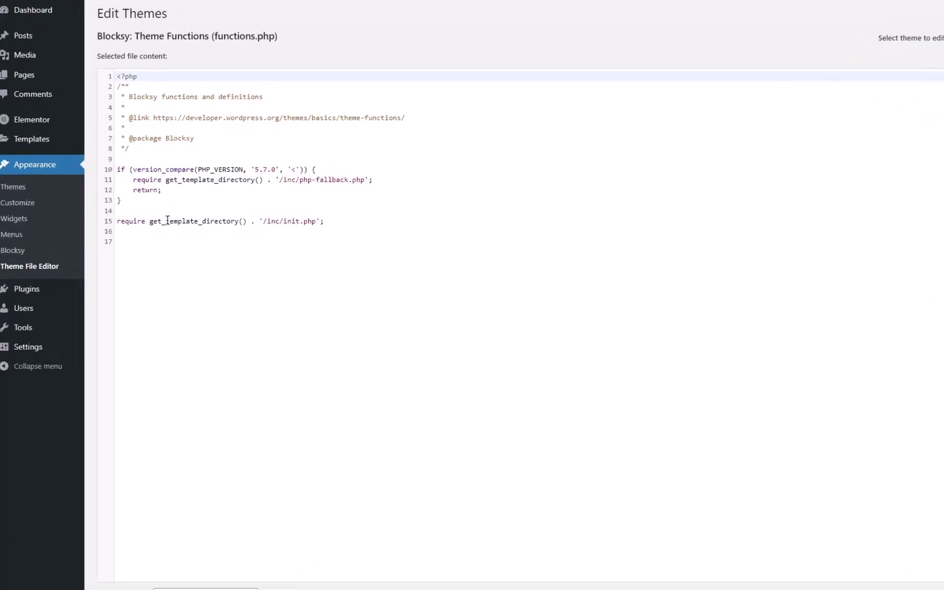
Try to update functions.php with the semicolon removed from the end of line 11, after '/inc/php-fallback.php'
{"action": "left_click", "coordinate": [634, 192]}
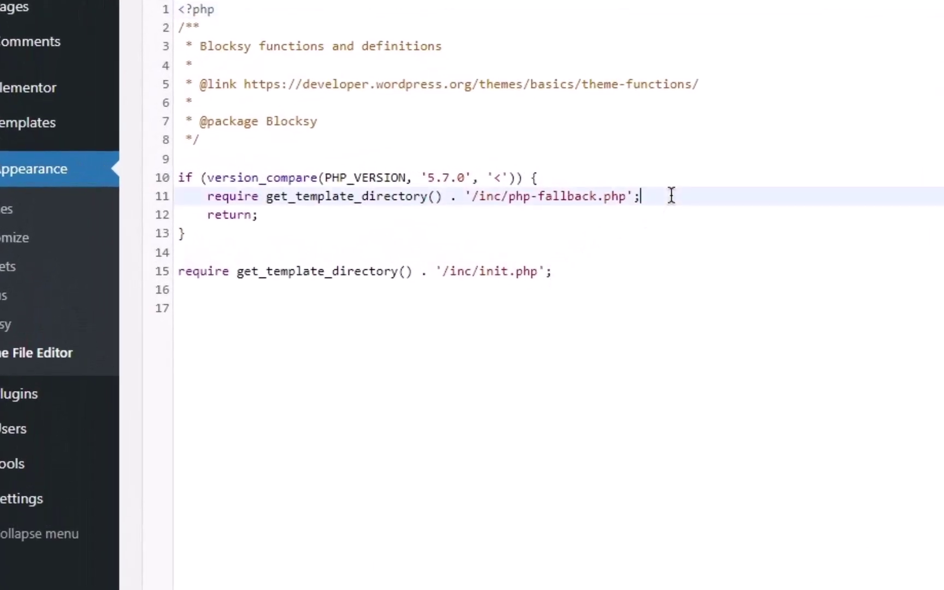
{"action": "key", "text": "BackSpace"}
{"action": "left_click", "coordinate": [112, 559]}
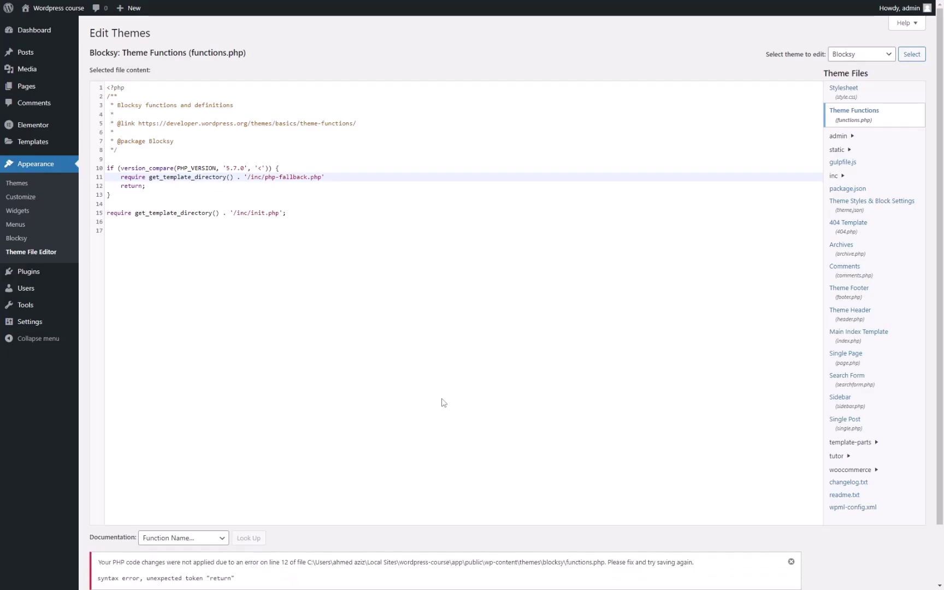
Read the PHP error message below the functions.php editor and compare it with the code
{"action": "scroll", "coordinate": [443, 403], "scroll_direction": "down", "scroll_amount": 3}
{"action": "left_click_drag", "start_coordinate": [116, 500], "coordinate": [146, 506]}
{"action": "left_click", "coordinate": [176, 508]}
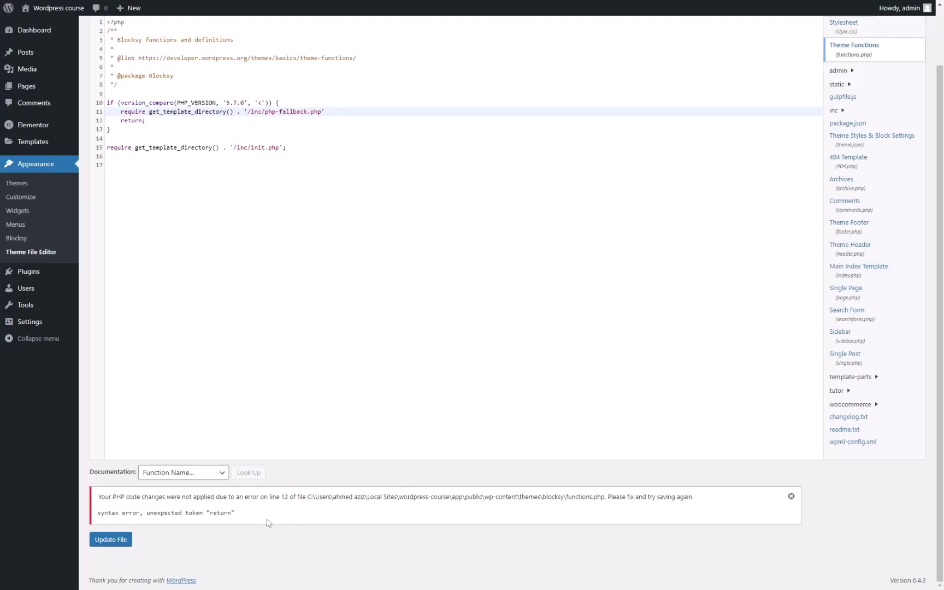
{"action": "scroll", "coordinate": [202, 523], "scroll_direction": "up", "scroll_amount": 2}
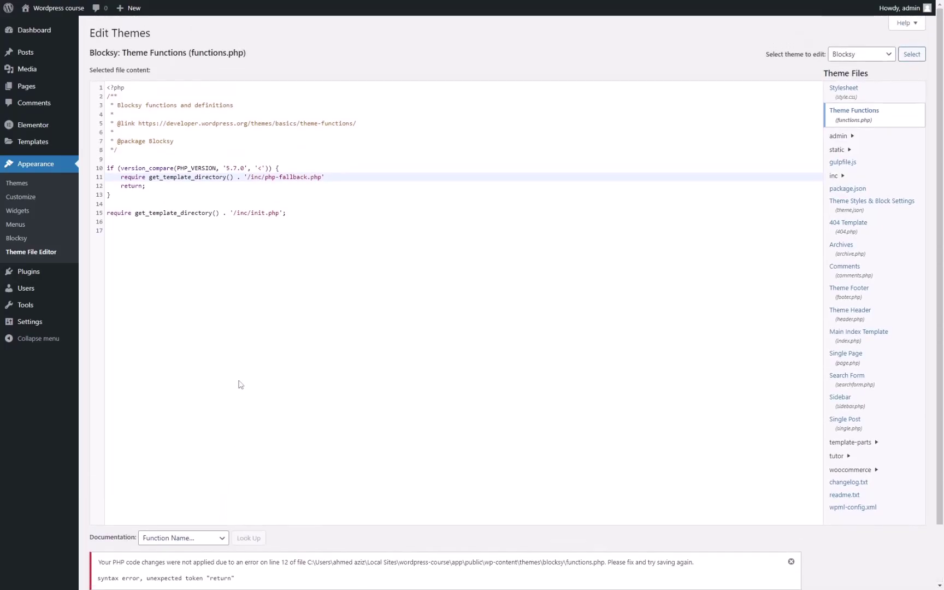
{"action": "scroll", "coordinate": [344, 344], "scroll_direction": "down", "scroll_amount": 1}
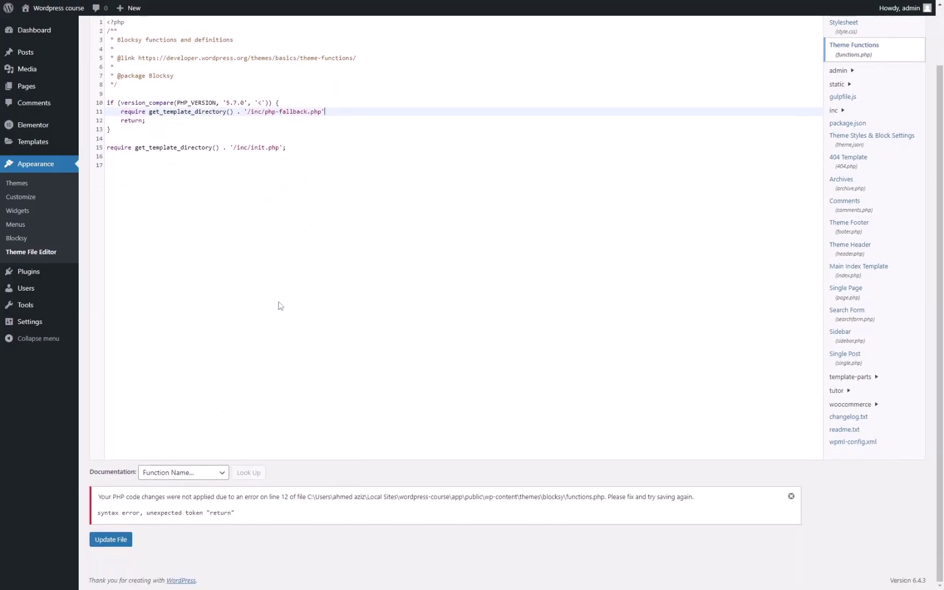
{"action": "scroll", "coordinate": [295, 309], "scroll_direction": "up", "scroll_amount": 1}
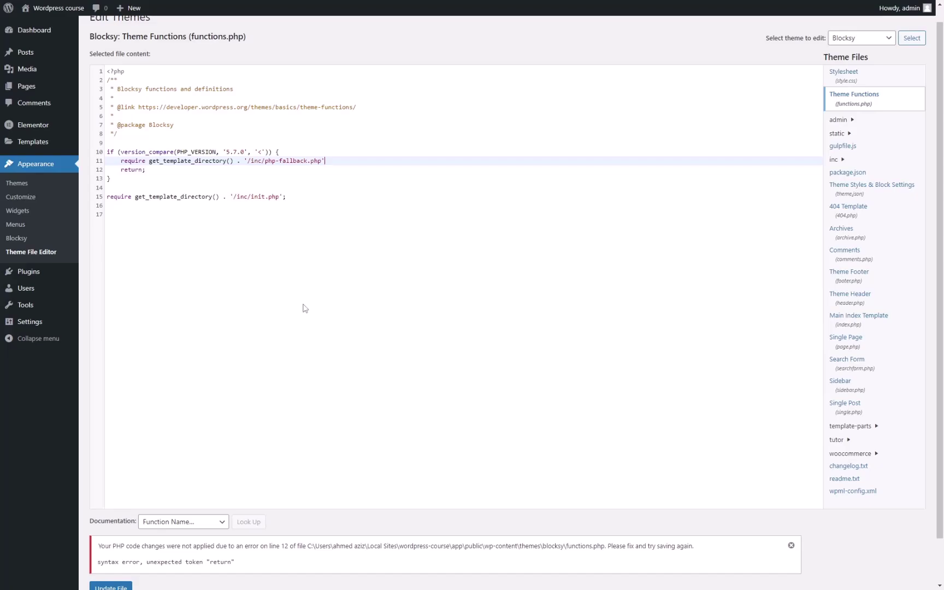
Restore the semicolon at the end of line 11 in functions.php and update the file
{"action": "type", "text": ";"}
{"action": "scroll", "coordinate": [303, 309], "scroll_direction": "down", "scroll_amount": 1}
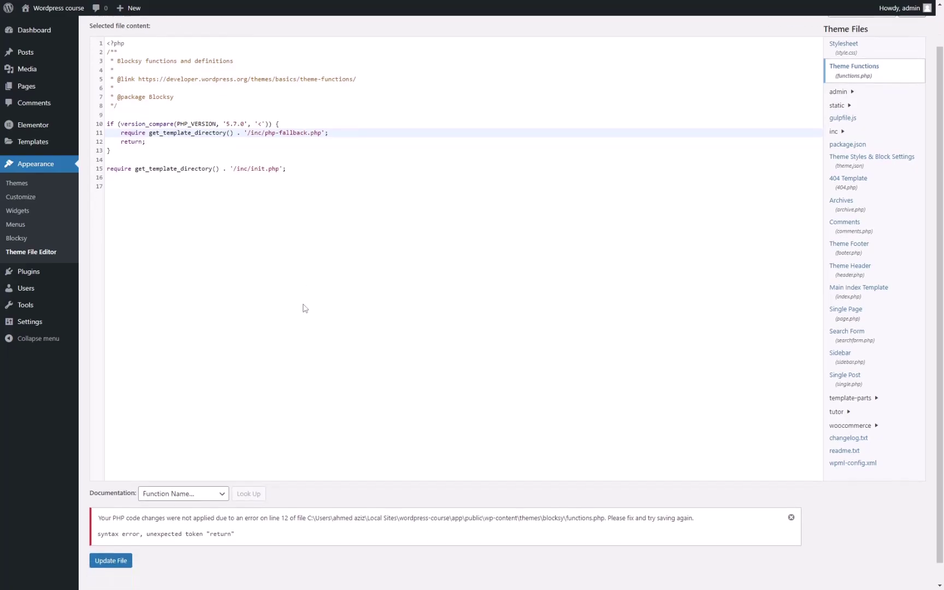
{"action": "left_click", "coordinate": [112, 543]}
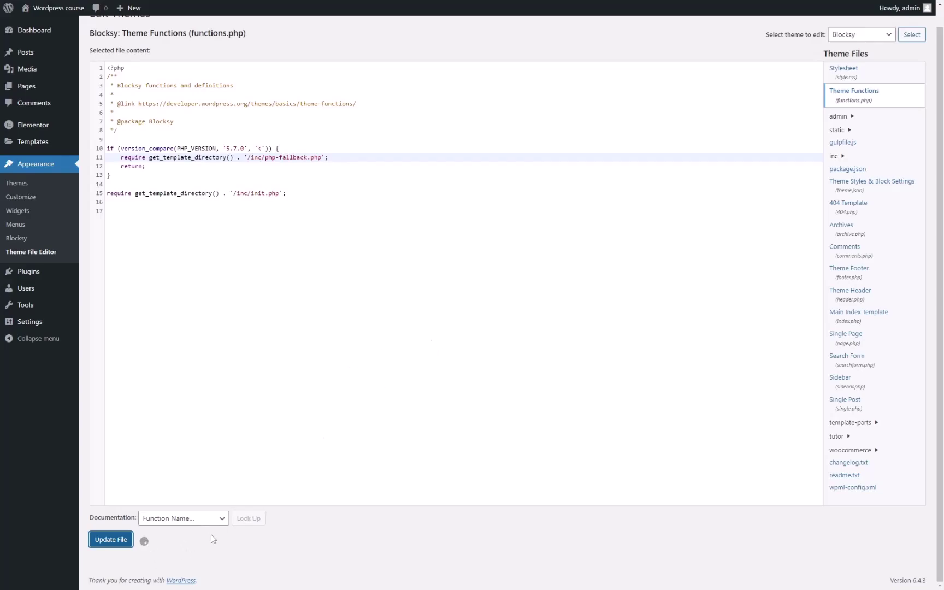
{"action": "key", "text": "ctrl+Tab"}
{"action": "left_click", "coordinate": [346, 184]}
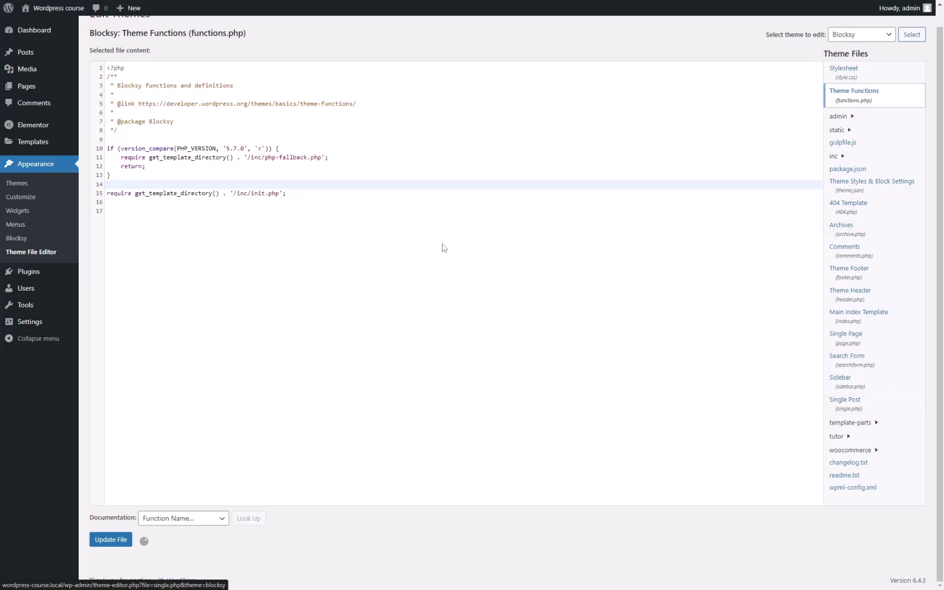
{"action": "left_click", "coordinate": [331, 158]}
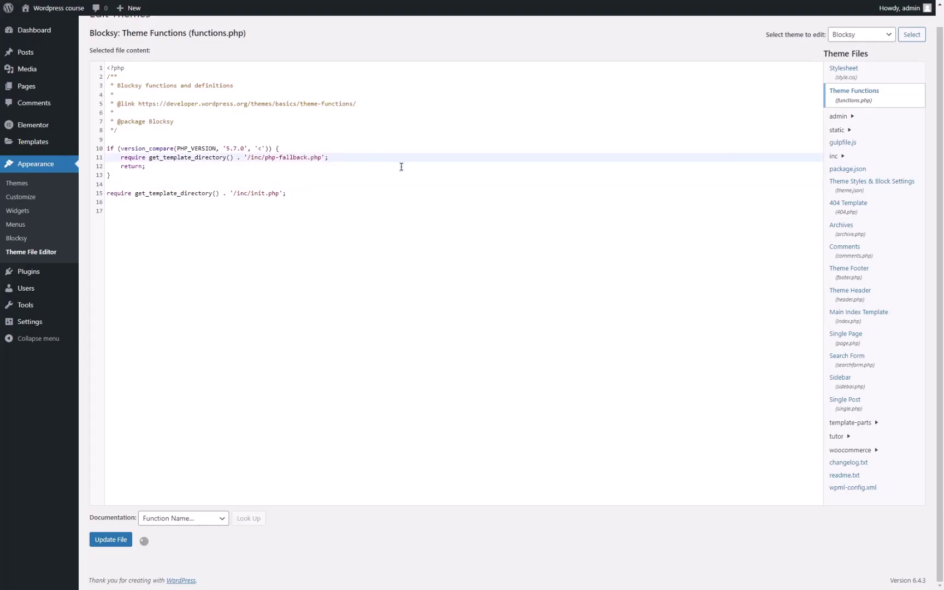